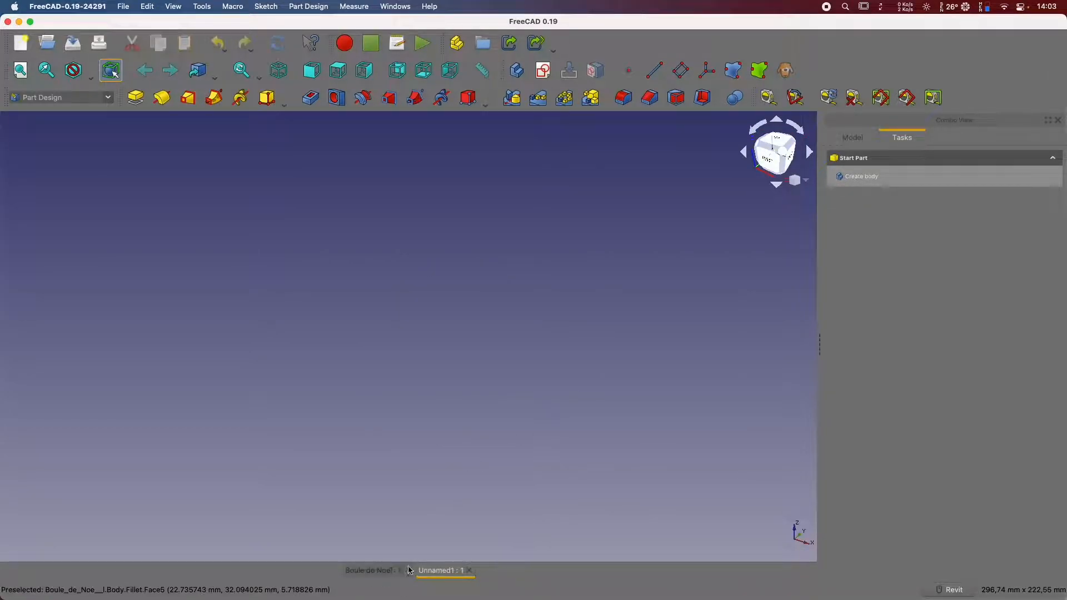
Close the Boule de Noel document, and create a body with a sketch on the XZ plane in the new document.
left_click(409, 570)
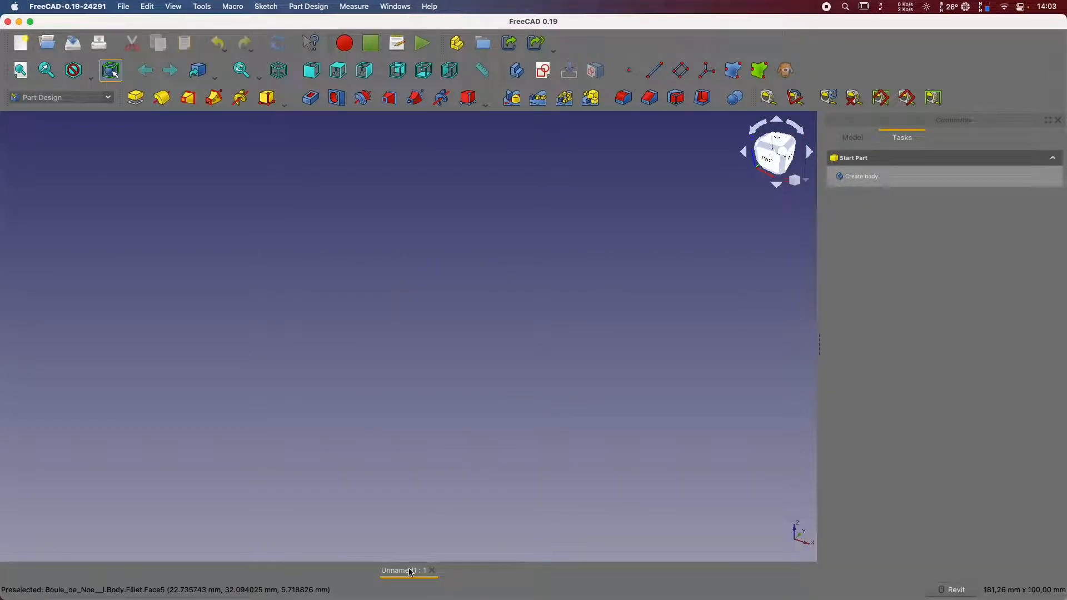
left_click(861, 177)
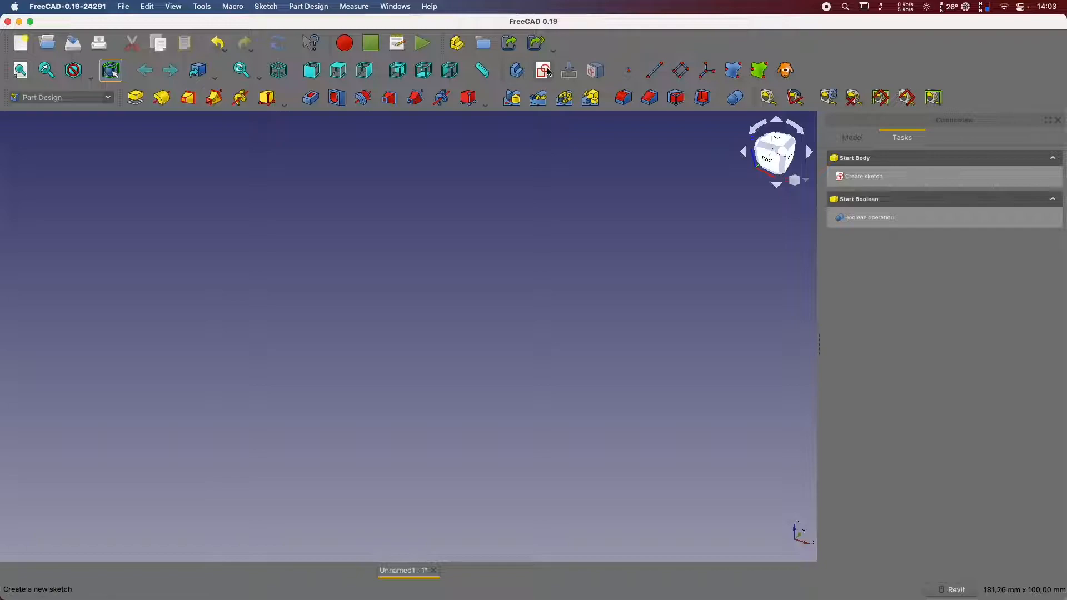
left_click(861, 177)
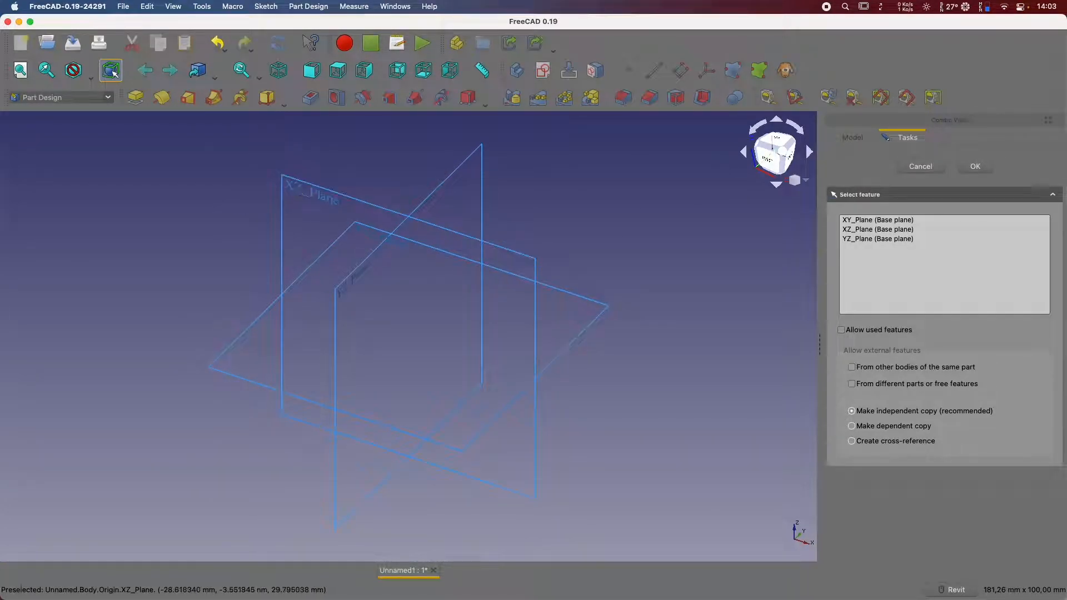
left_click(298, 187)
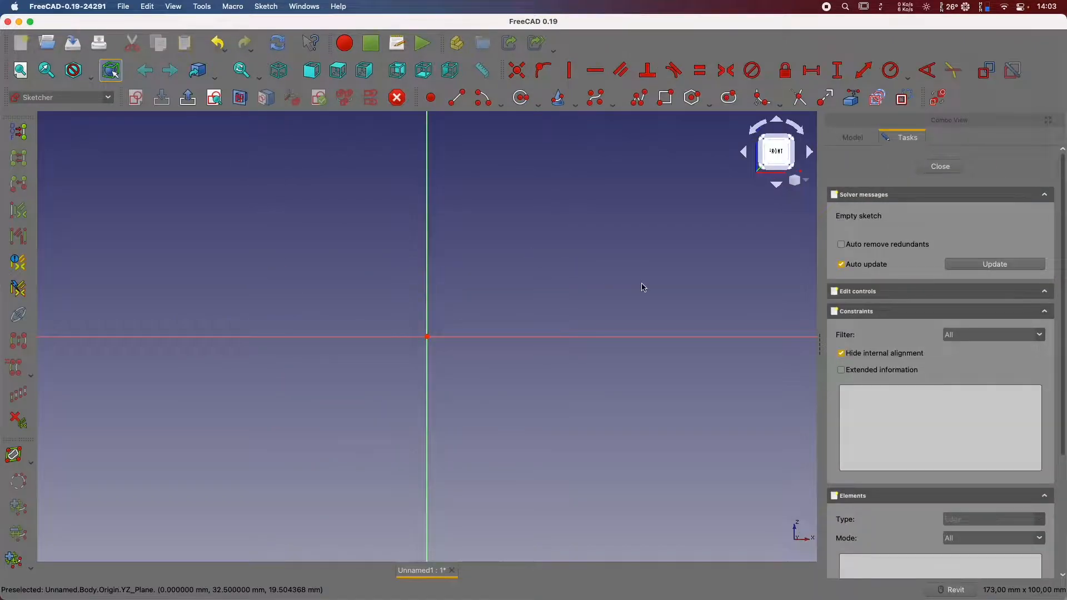
Draw two concentric circles centred on the origin, the outer one about 44.6 mm in radius.
left_click(520, 98)
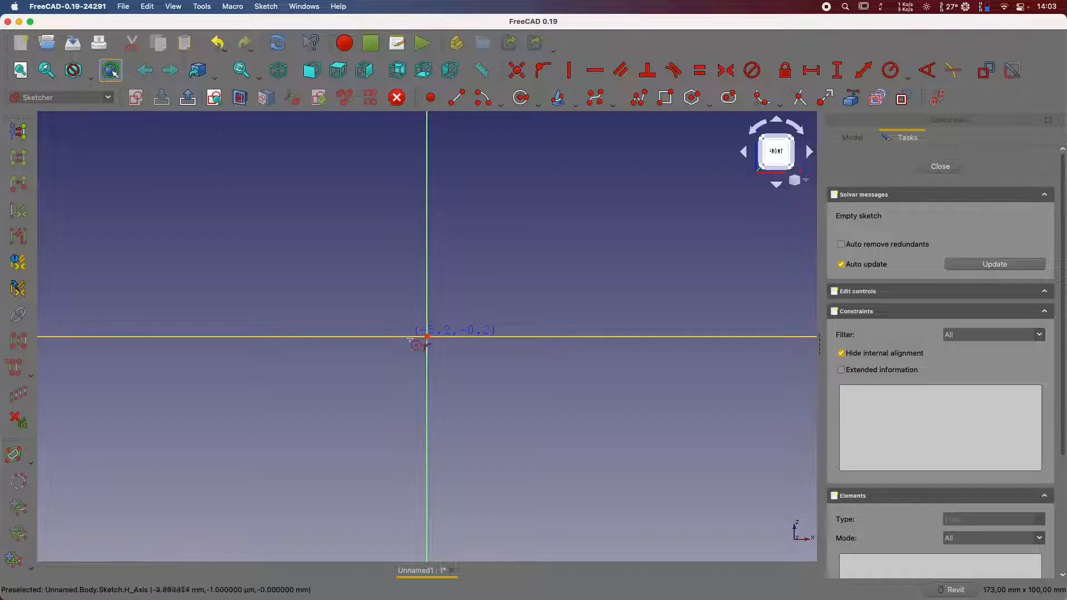
left_click(427, 336)
left_click(618, 251)
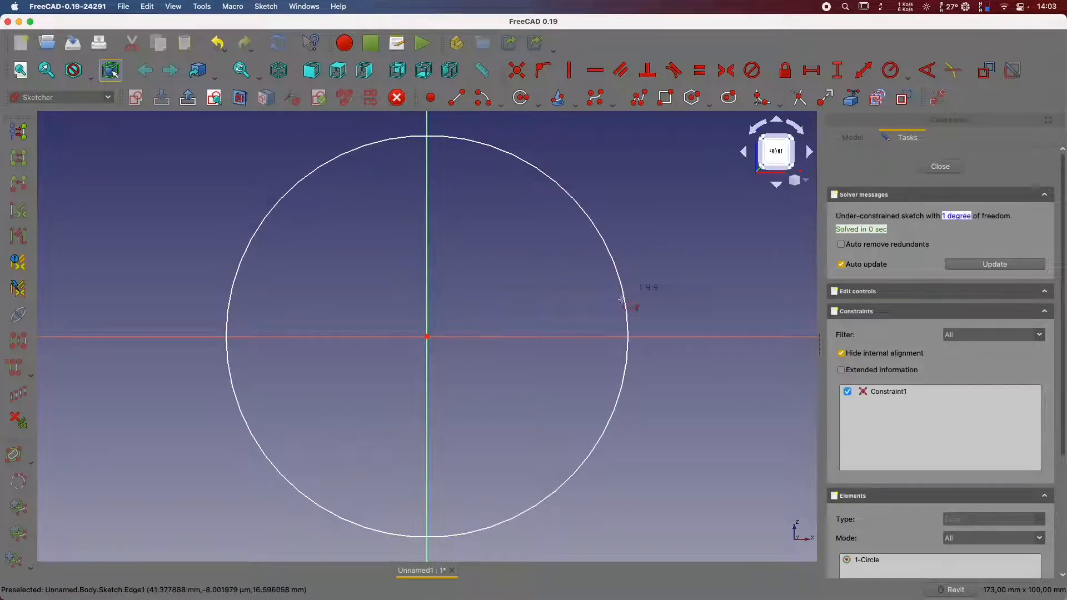
left_click(426, 336)
left_click(531, 305)
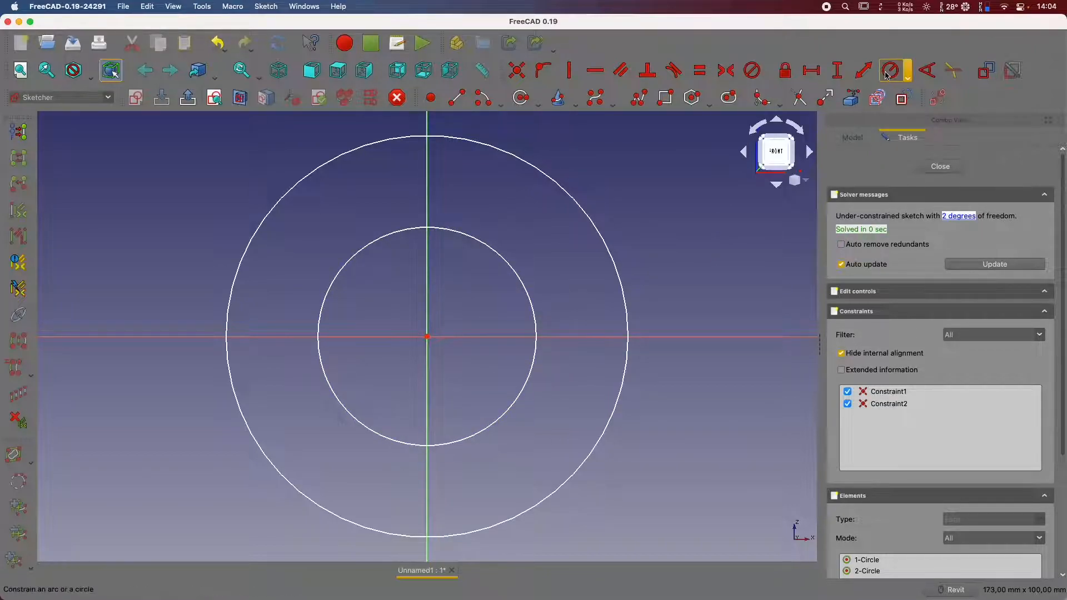
Constrain the outer circle's radius to 25 mm and the inner circle's radius to 24 mm.
left_click(622, 290)
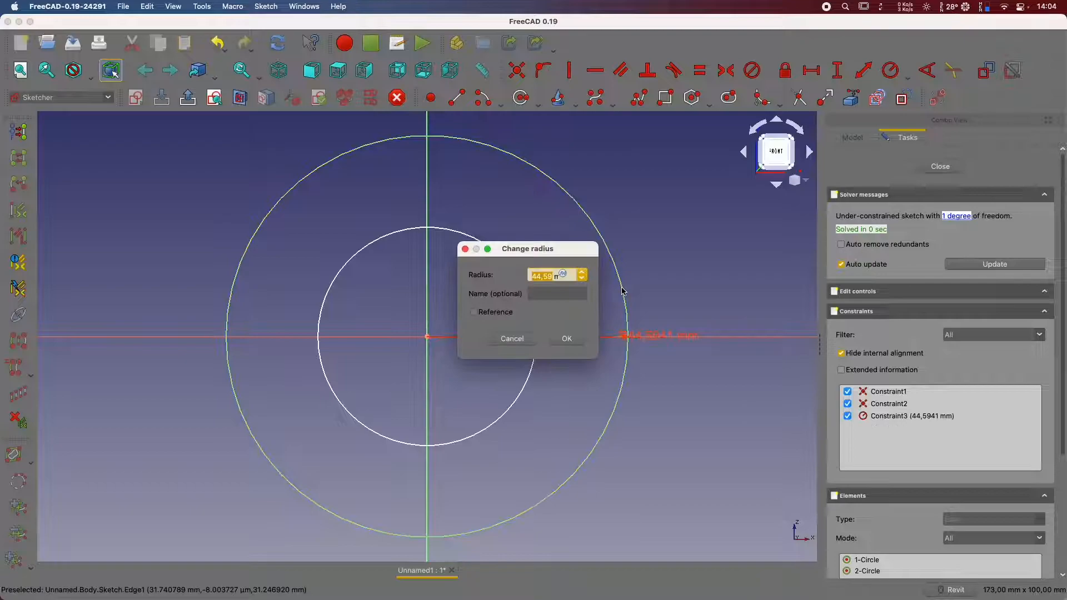
key("Return")
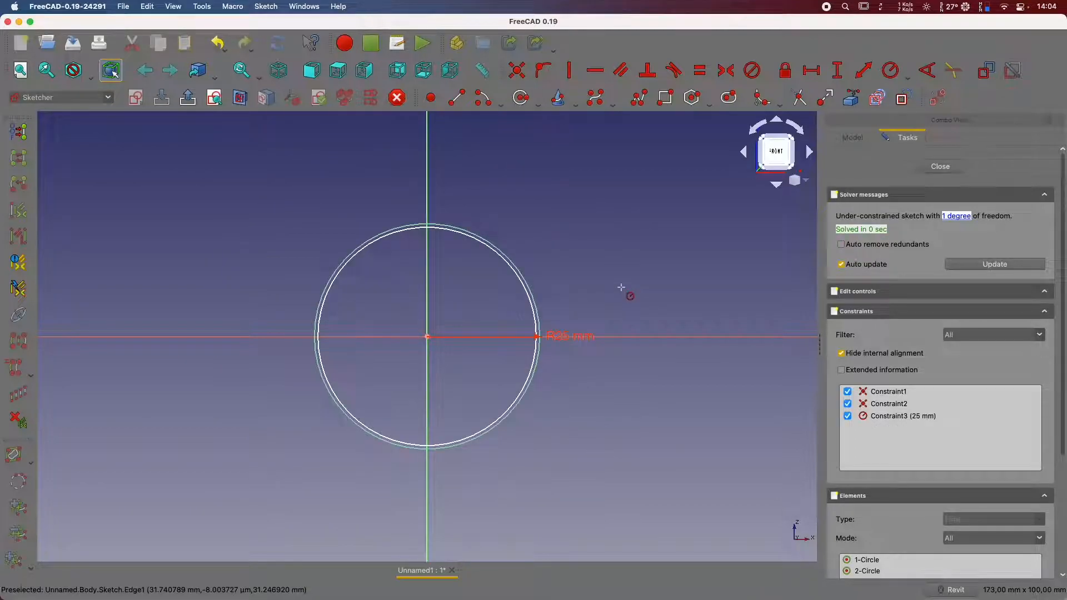
left_click(530, 306)
type("24")
key("Return")
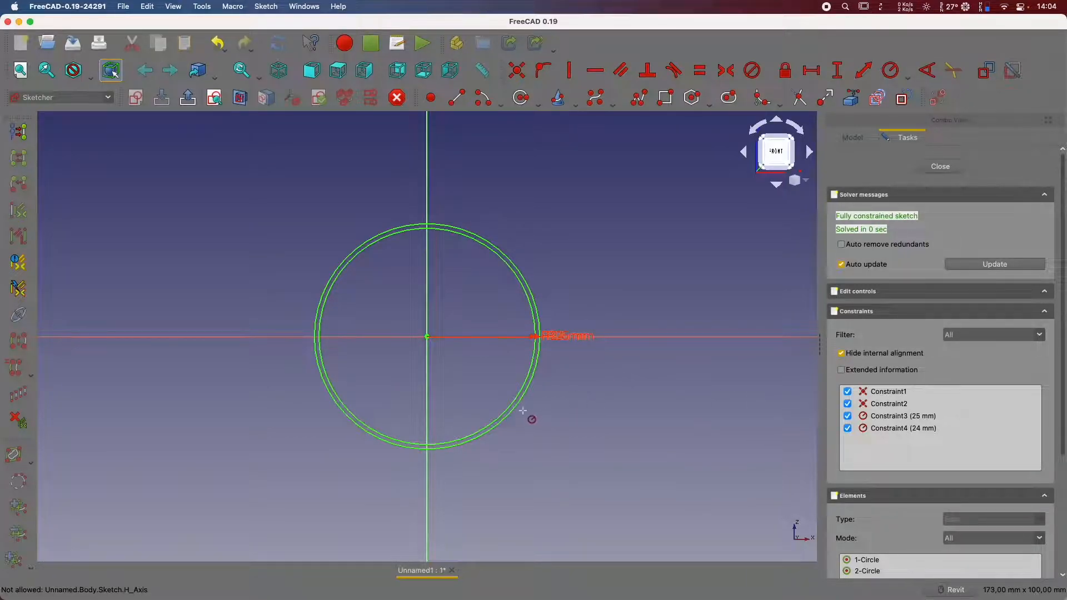
Draw a horizontal line across the vertical axis about 29.4 mm above the origin, and a vertical line about 5 mm right of the axis crossing both circles.
mouse_move(493, 443)
middle_mouse_down()
mouse_move(592, 376)
mouse_move(581, 341)
middle_mouse_up()
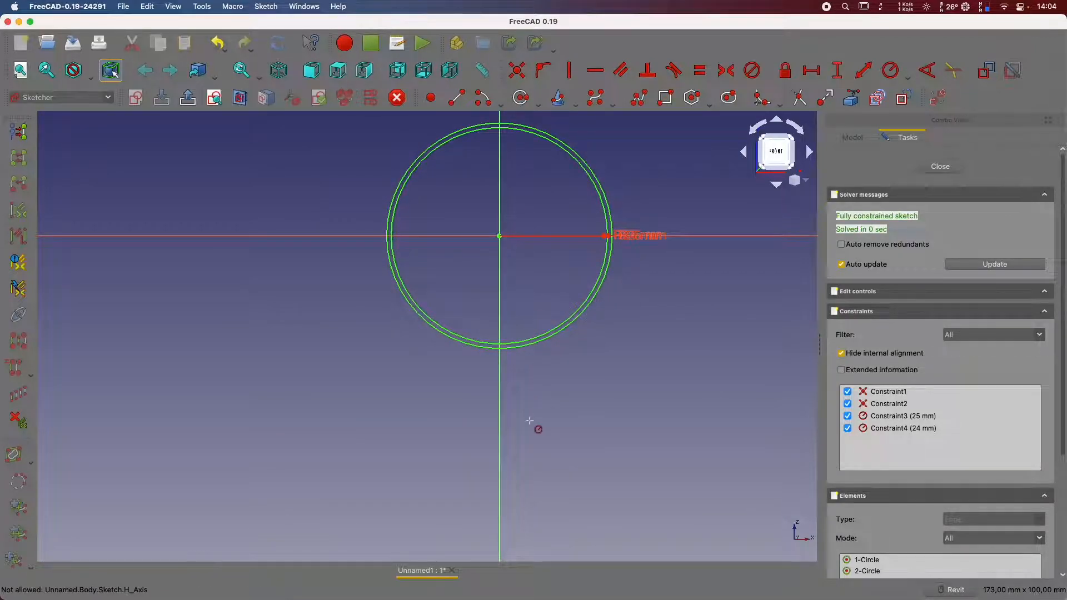
mouse_move(479, 264)
middle_mouse_down()
mouse_move(439, 314)
mouse_move(431, 238)
middle_mouse_up()
left_click(457, 98)
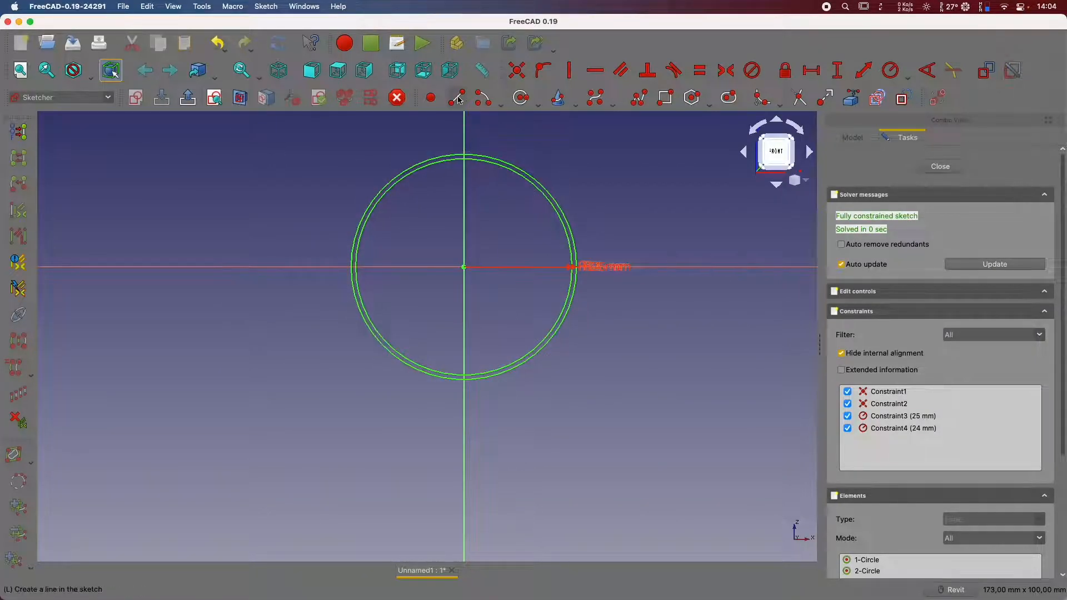
middle_click_drag(460, 155, 452, 301)
scroll(451, 301, "up", 6)
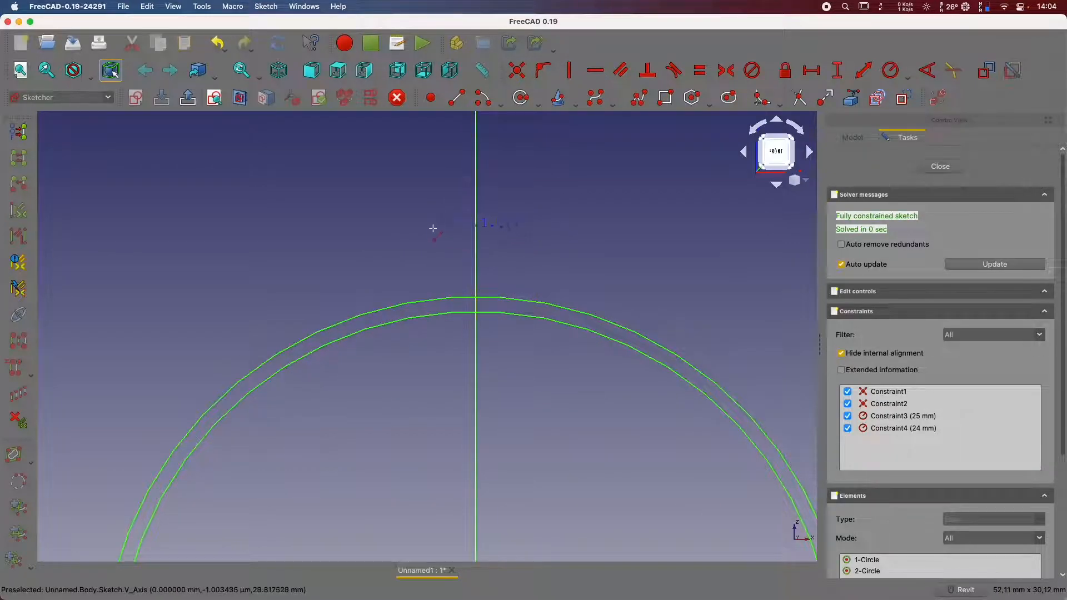
left_click(377, 230)
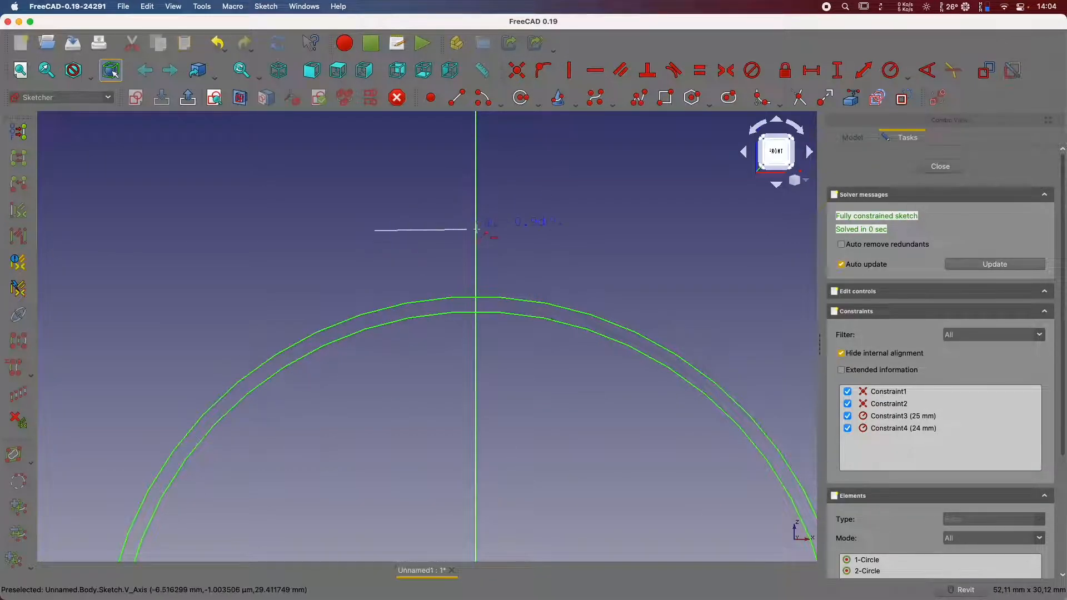
left_click(585, 229)
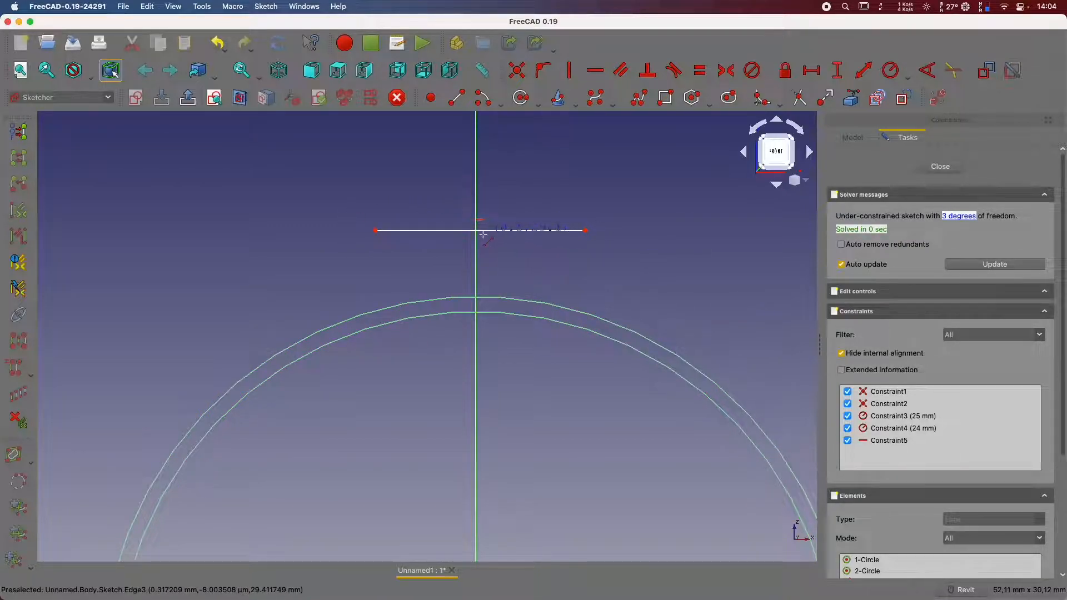
left_click(549, 214)
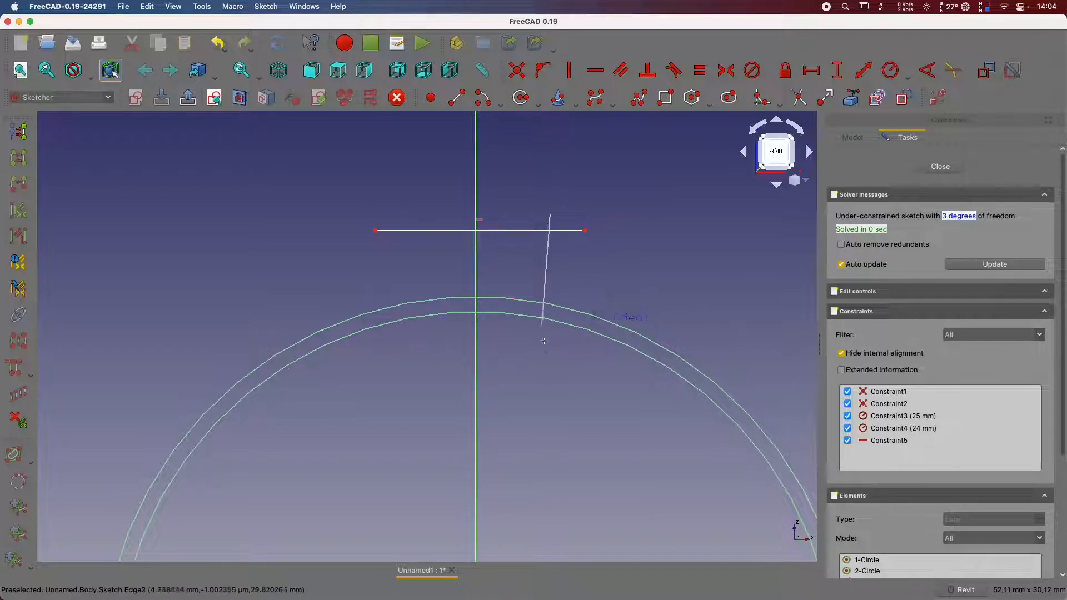
left_click(550, 369)
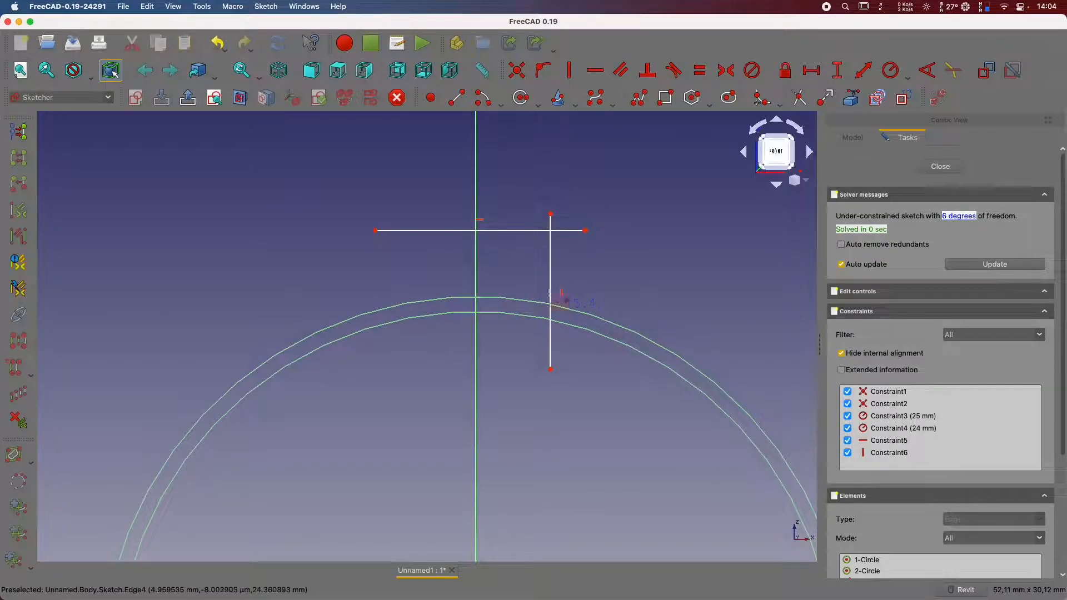
Draw a concave arc of about 2.9 mm radius by end points and rim point, joining the outer circle to the vertical line.
left_click(500, 105)
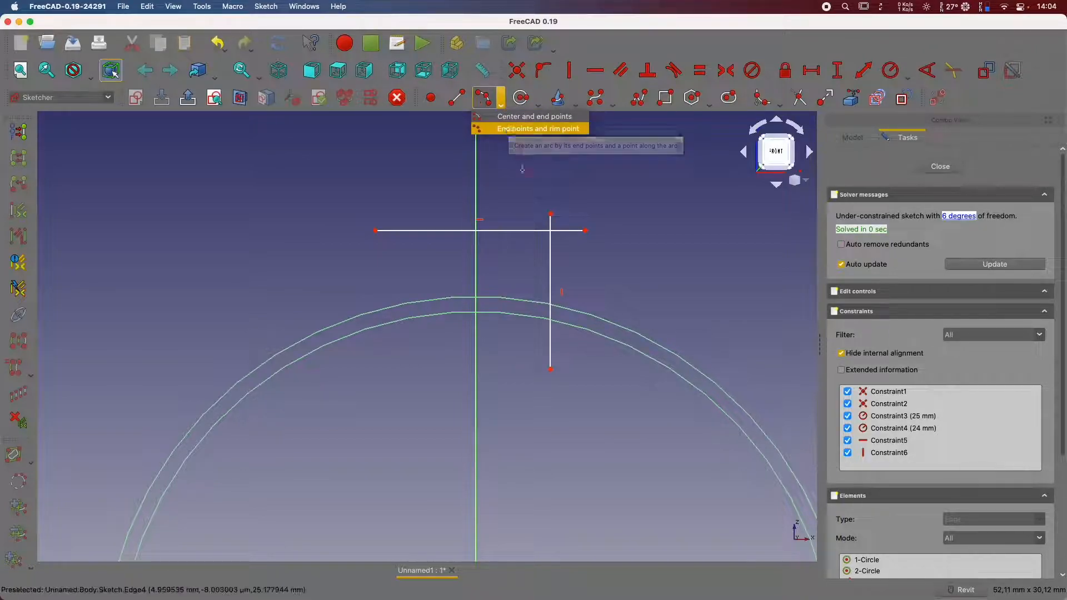
left_click(530, 132)
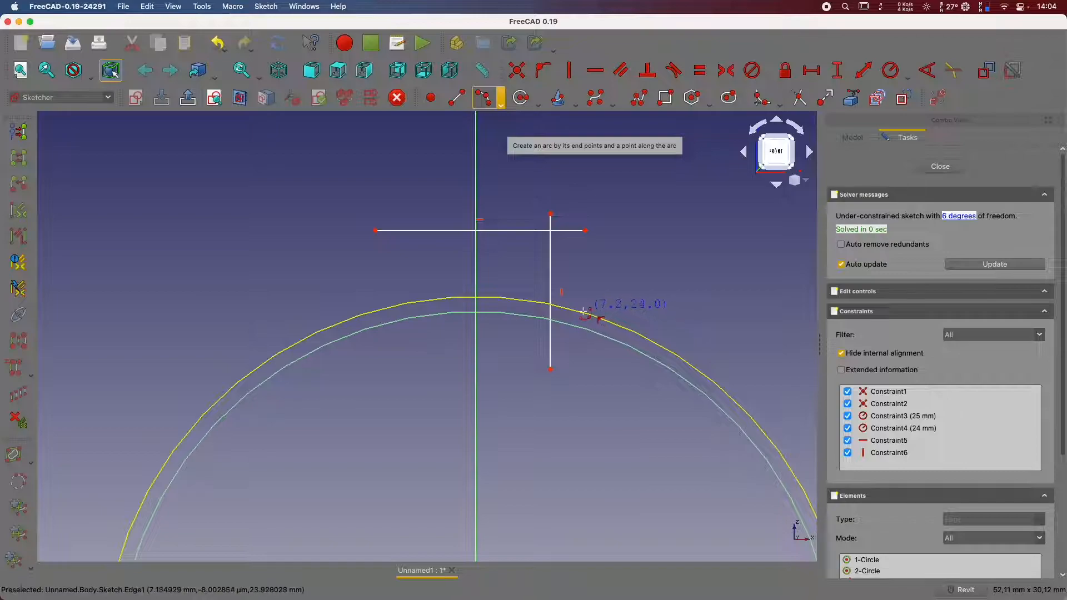
left_click(587, 312)
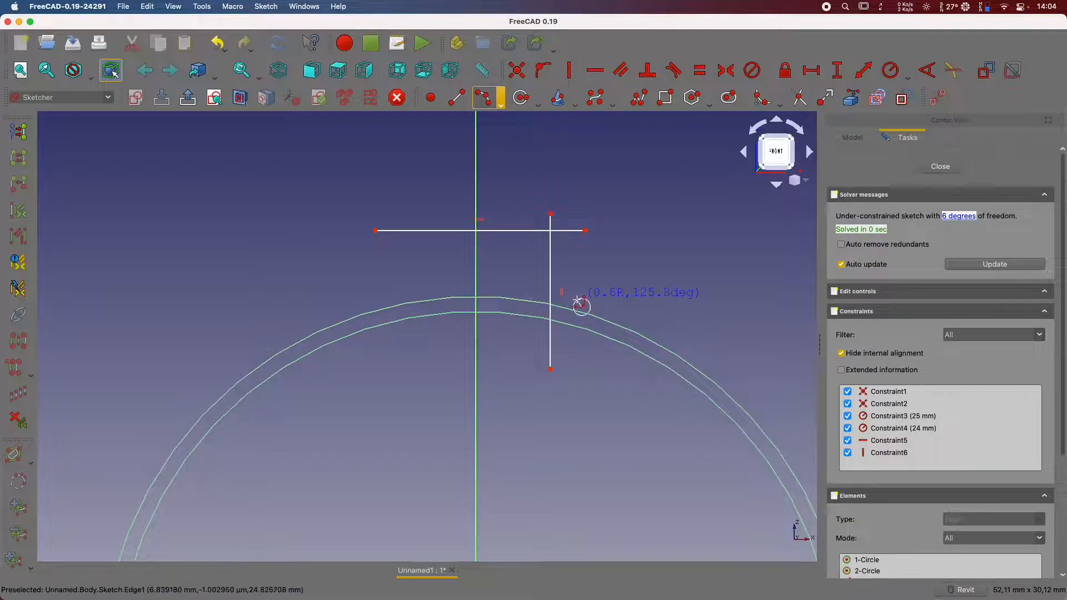
left_click(550, 283)
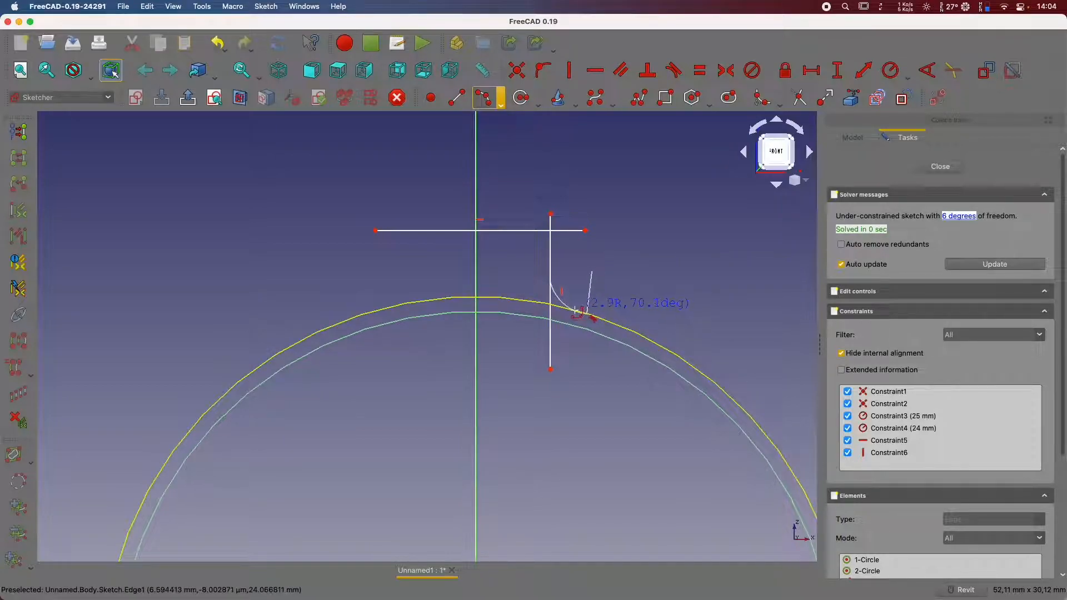
left_click(578, 311)
scroll(589, 283, "up", 4)
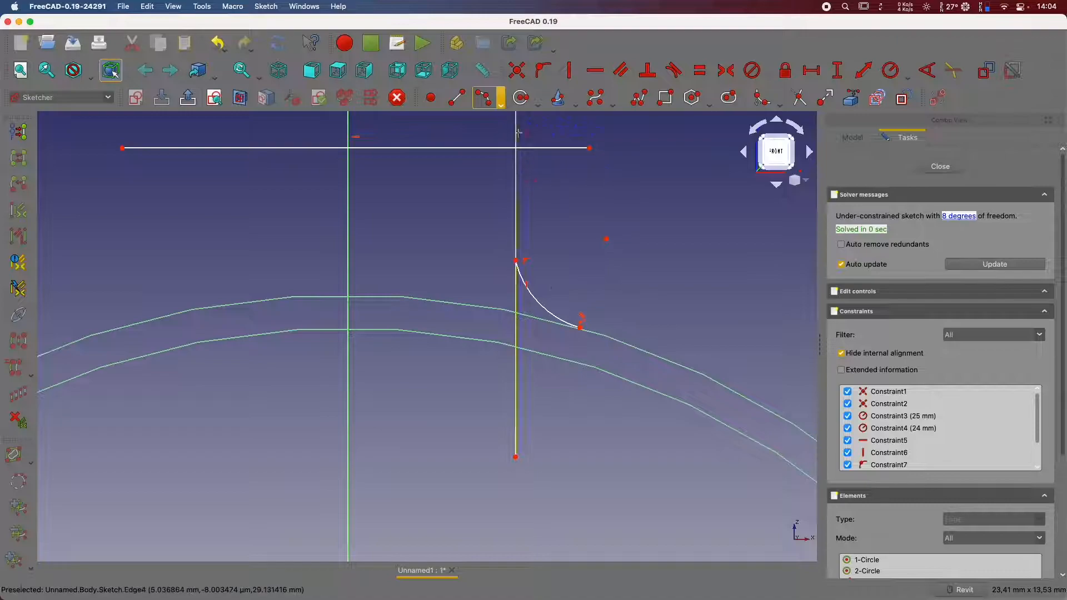
Draw a second vertical line just inside the first one, between it and the vertical axis, crossing the horizontal line and both circles.
scroll(576, 322, "down", 4)
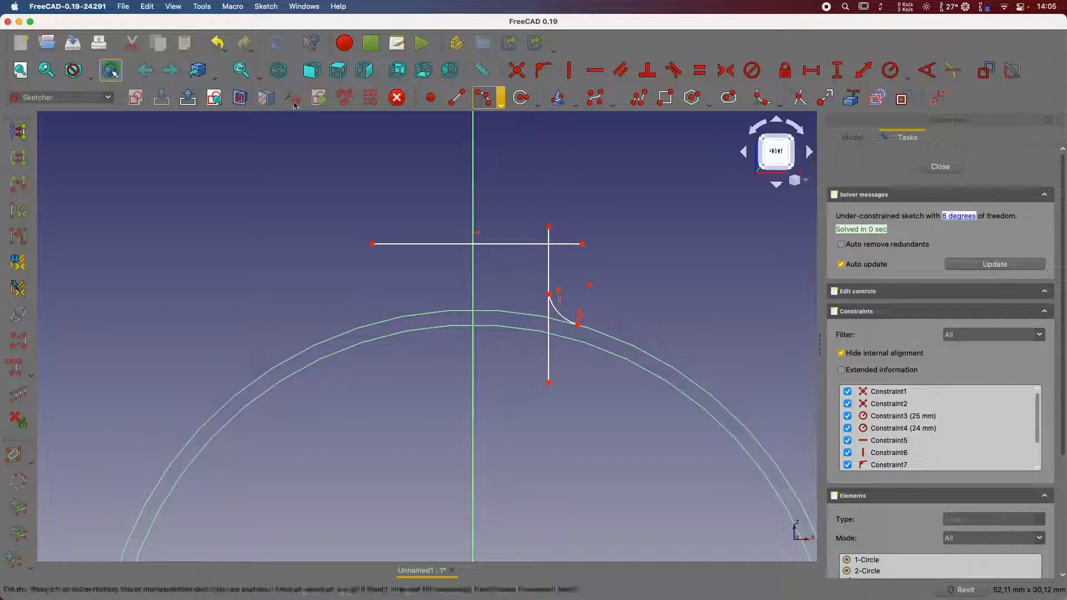
left_click(457, 100)
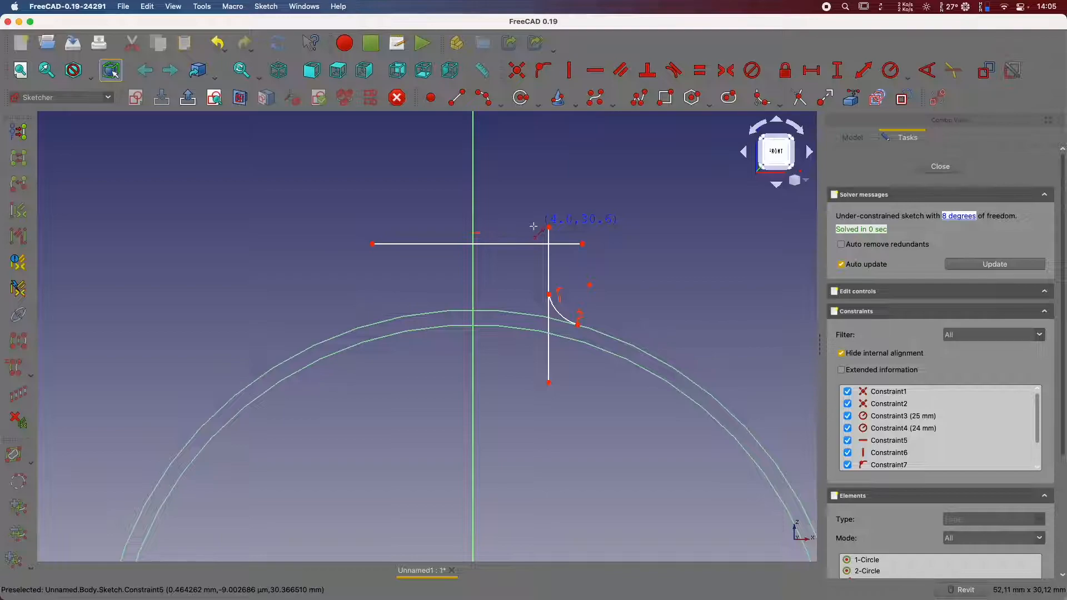
left_click(534, 369)
Draw a second concave arc by end points and rim point, joining the inner circle to the inner vertical line.
scroll(535, 298, "up", 5)
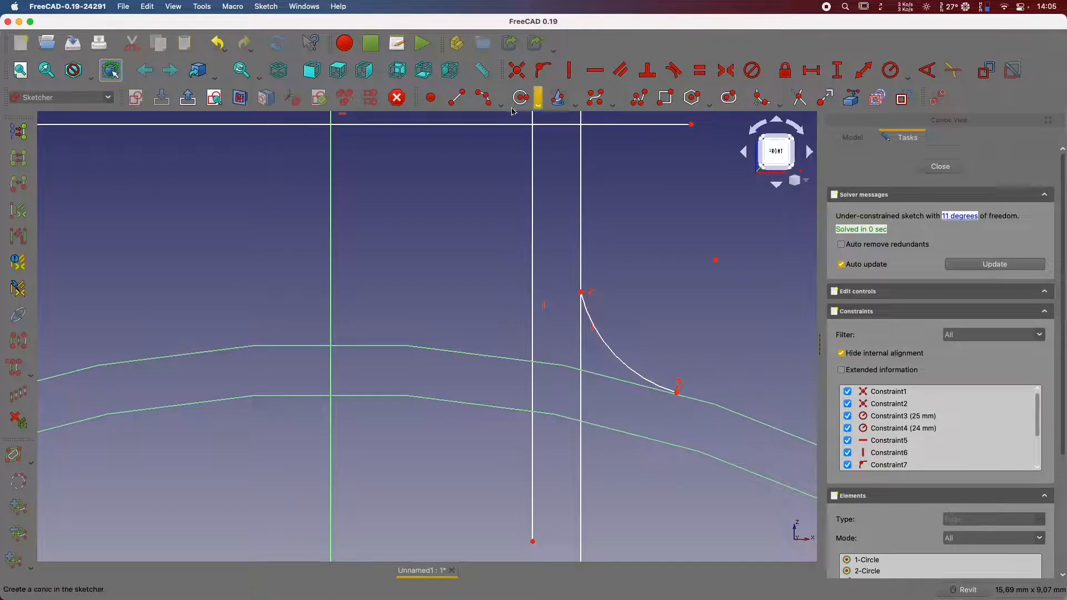
left_click(481, 100)
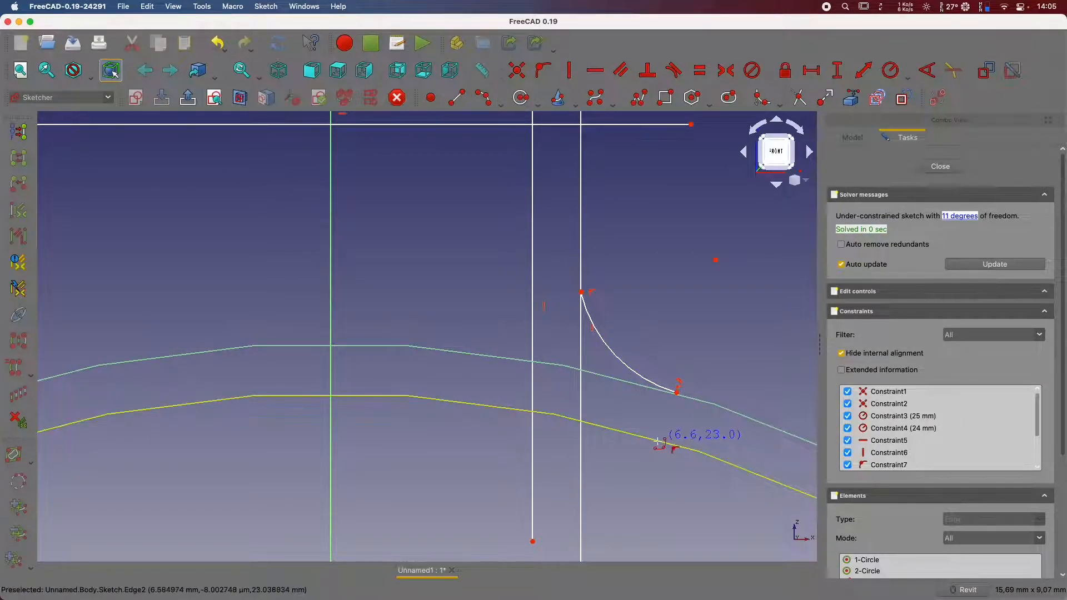
left_click(595, 373)
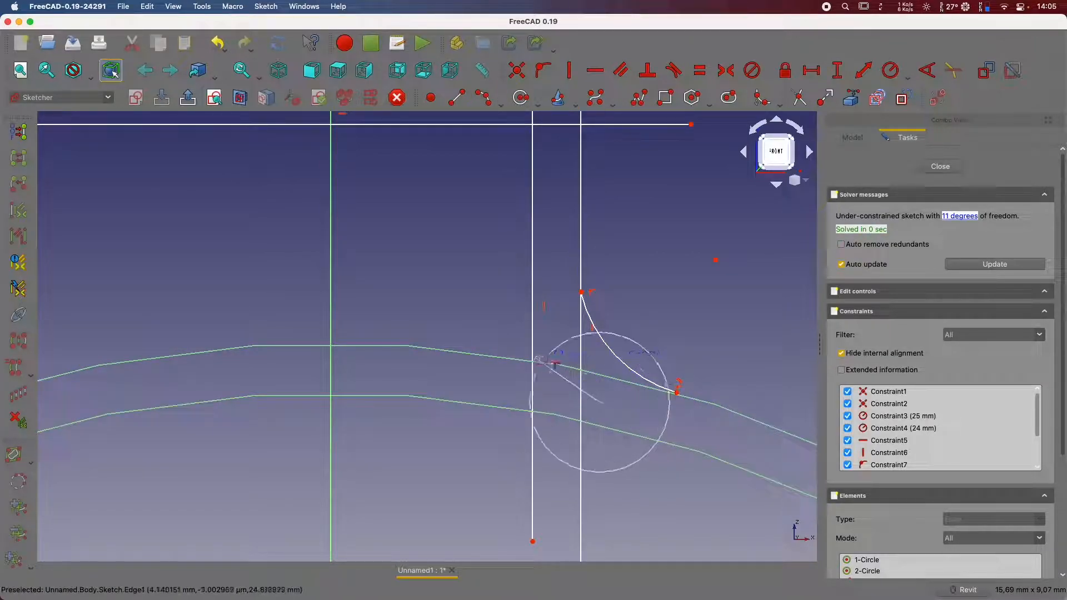
left_click(533, 306)
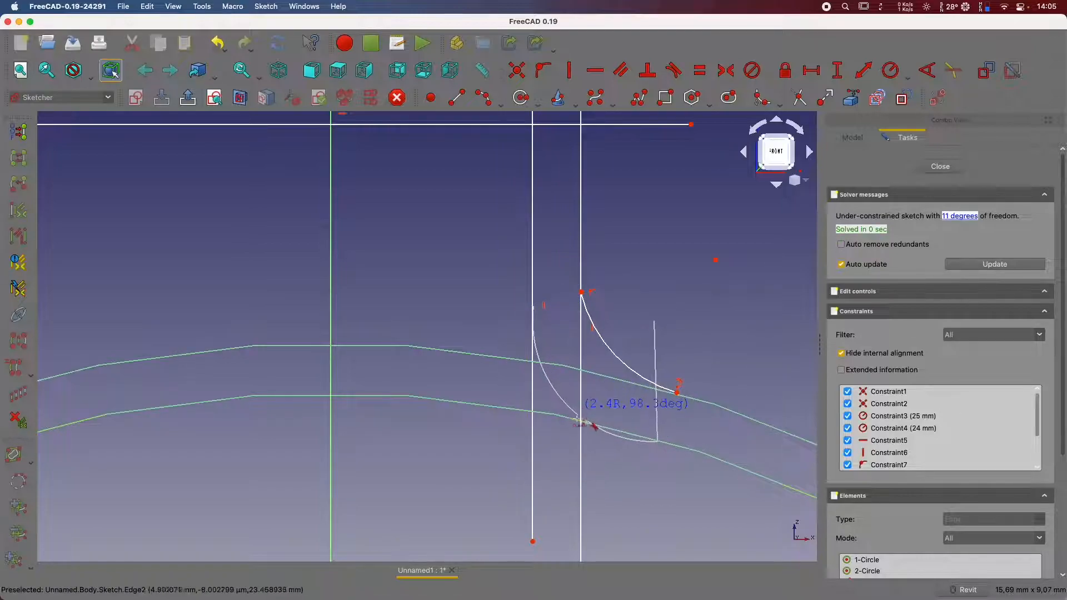
left_click(637, 435)
scroll(639, 372, "down", 5)
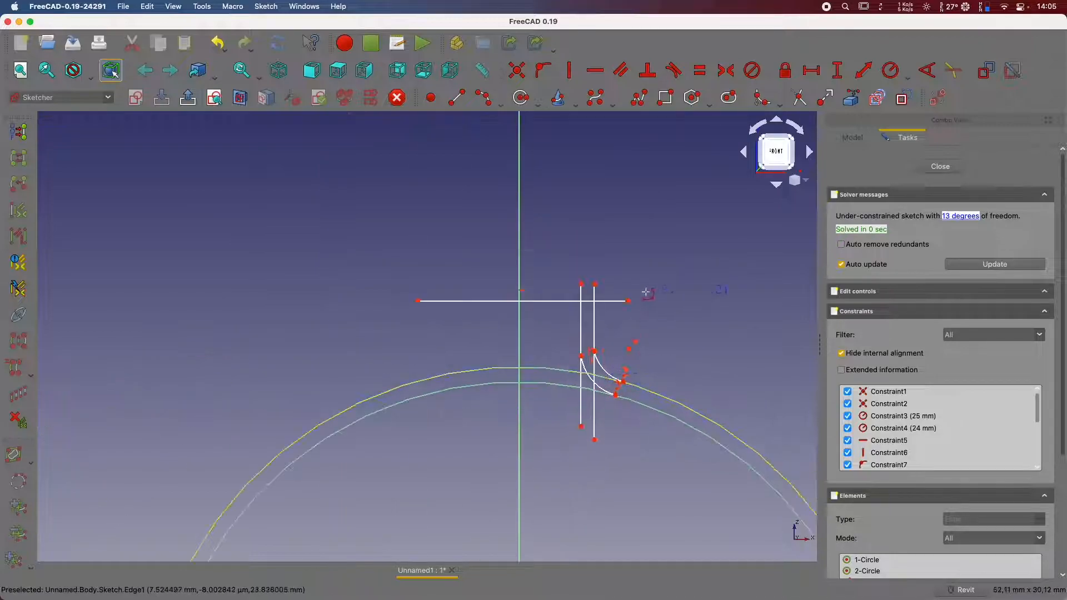
Draw a vertical line along the vertical axis, from above the short horizontal line to about 32 mm below the origin.
scroll(600, 341, "down", 4)
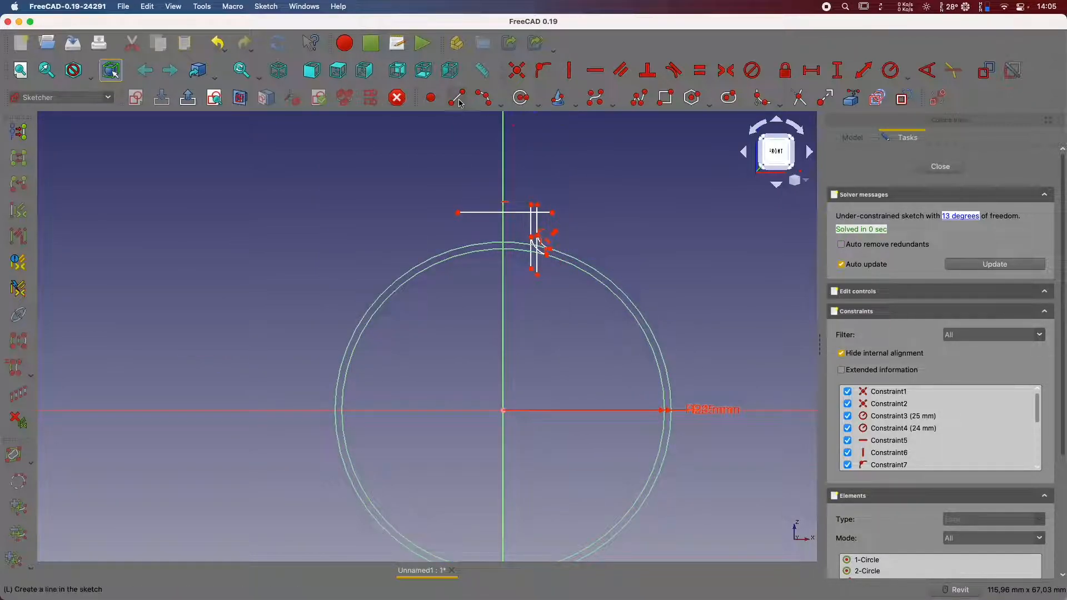
left_click(503, 186)
middle_click_drag(532, 353, 508, 210)
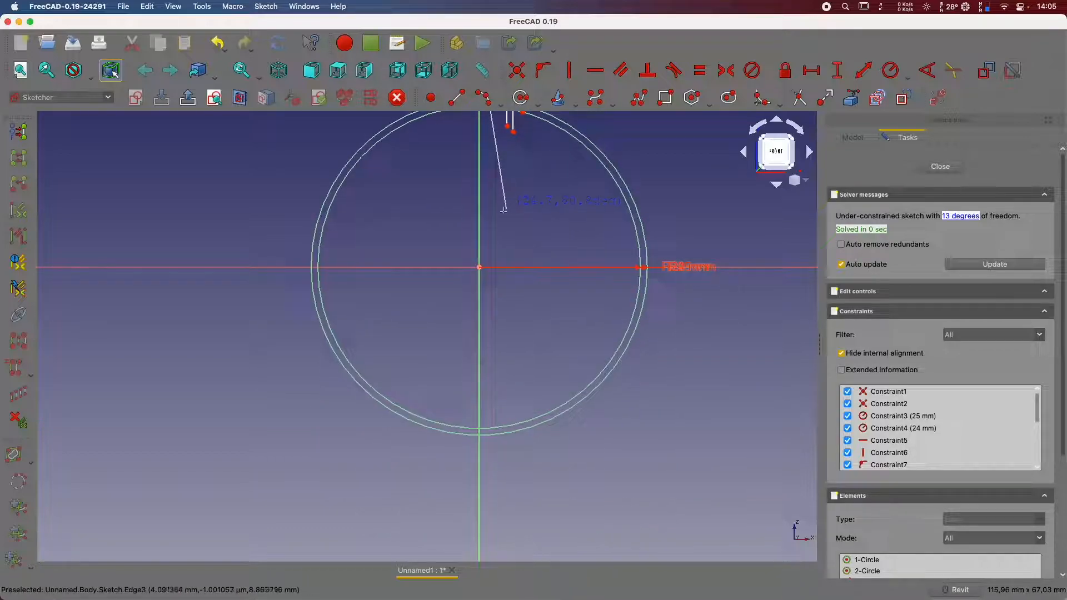
left_click(478, 482)
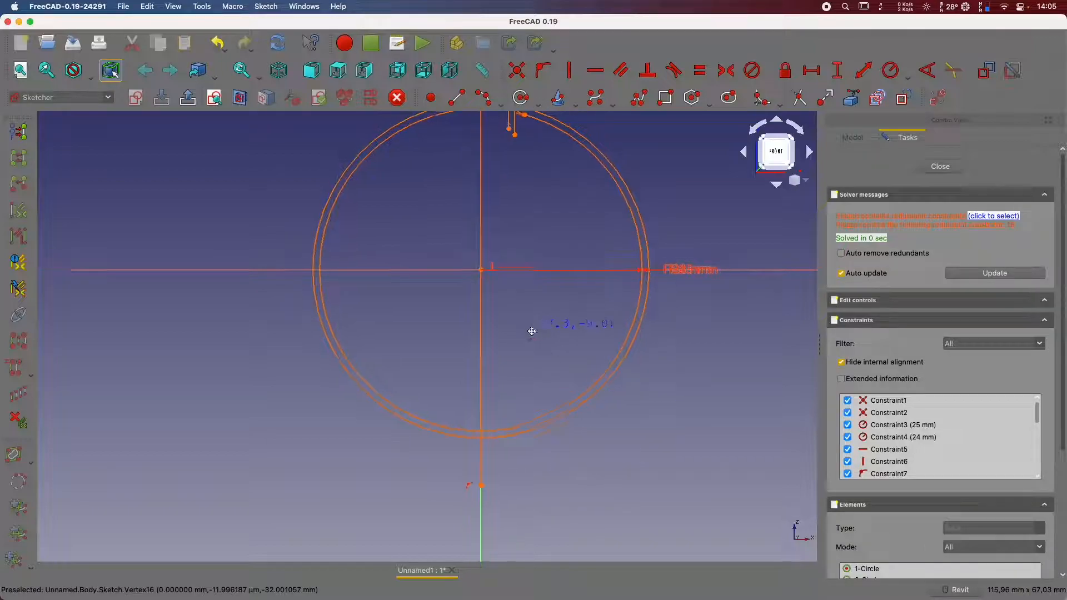
Trim the horizontal line back to the inner vertical neck line and cut off the axis line's end above it.
middle_click_drag(531, 331, 540, 438)
left_click(799, 98)
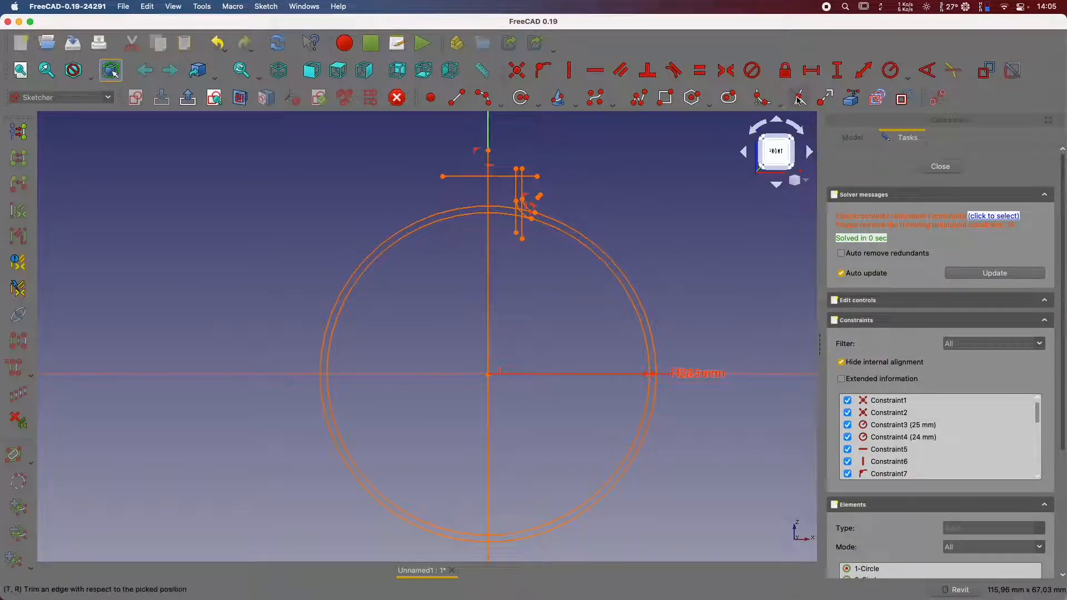
scroll(518, 149, "up", 5)
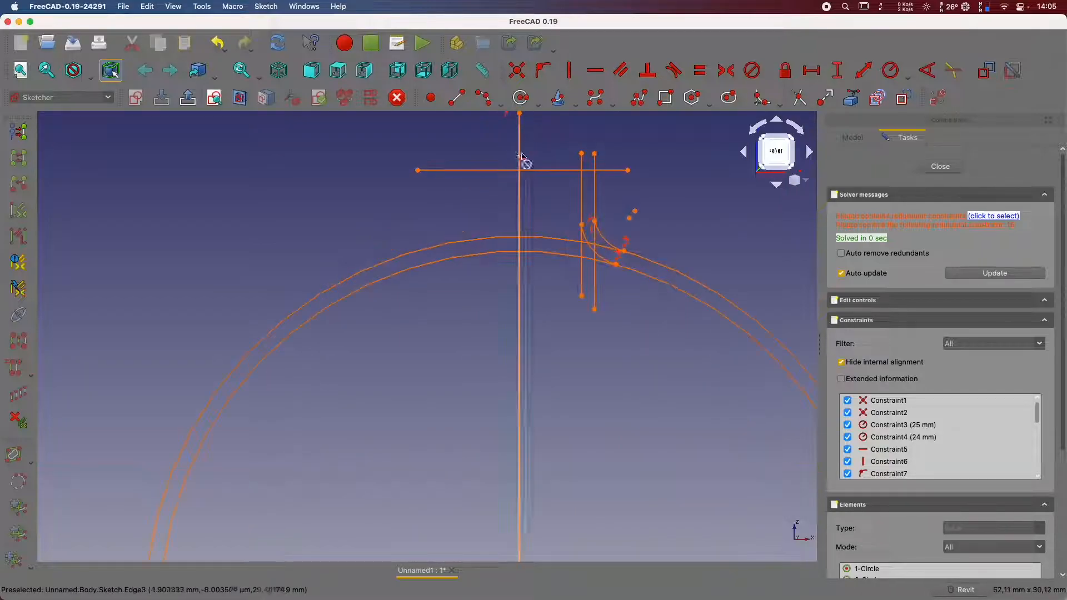
left_click(468, 171)
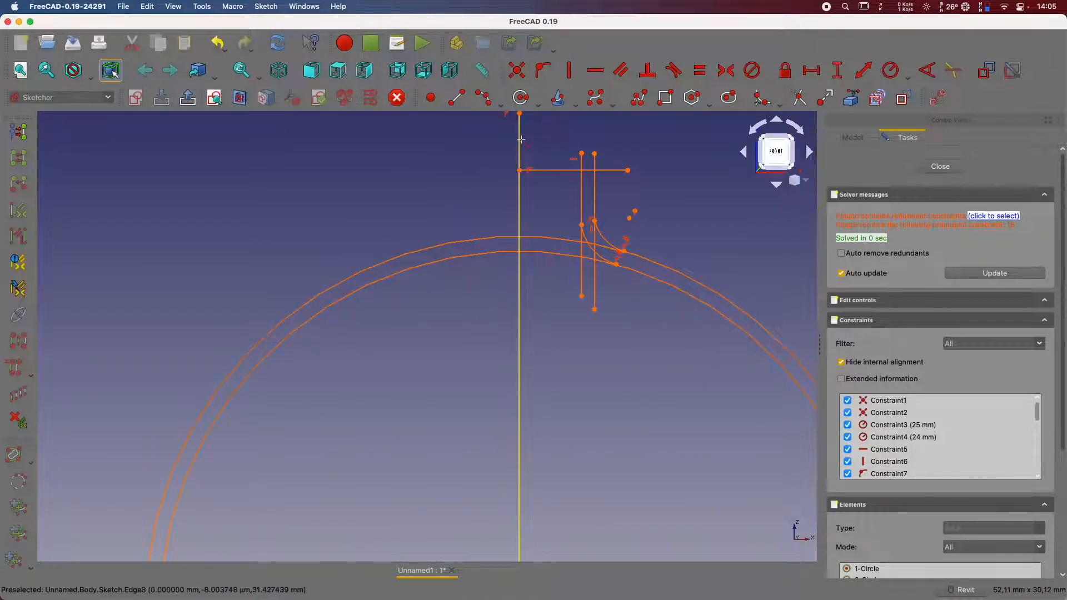
right_click(522, 143)
left_click(547, 172)
Trim away the left halves of both circles and the axis line, leaving only the short pieces that span the wall between the circles.
left_click(520, 214)
left_click(481, 260)
left_click(489, 240)
left_click(522, 289)
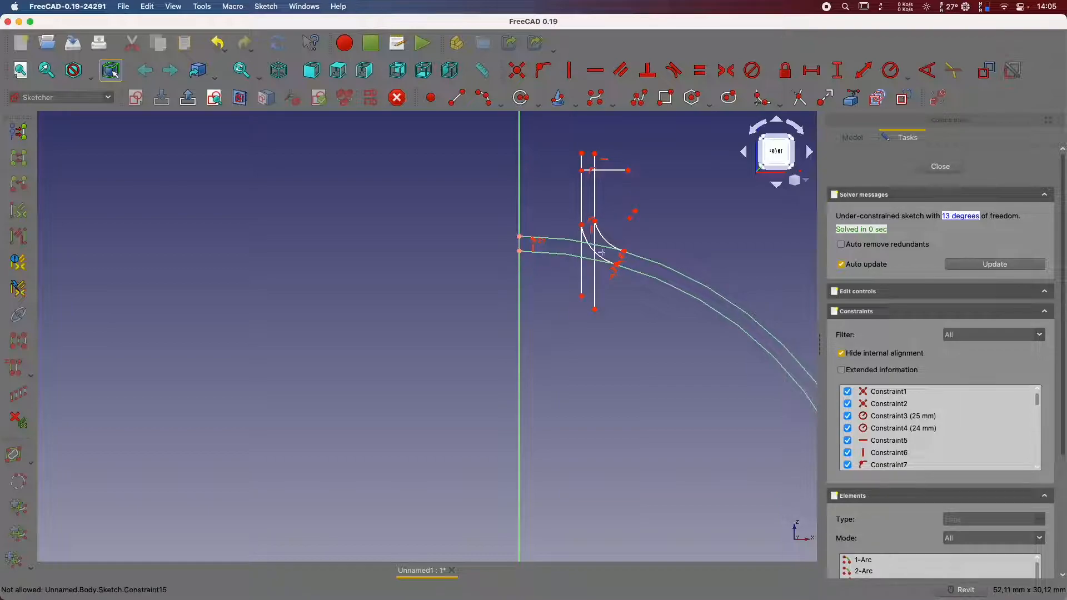
middle_click_drag(552, 416, 507, 257)
middle_click_drag(523, 388, 516, 195)
middle_click_drag(529, 469, 537, 218)
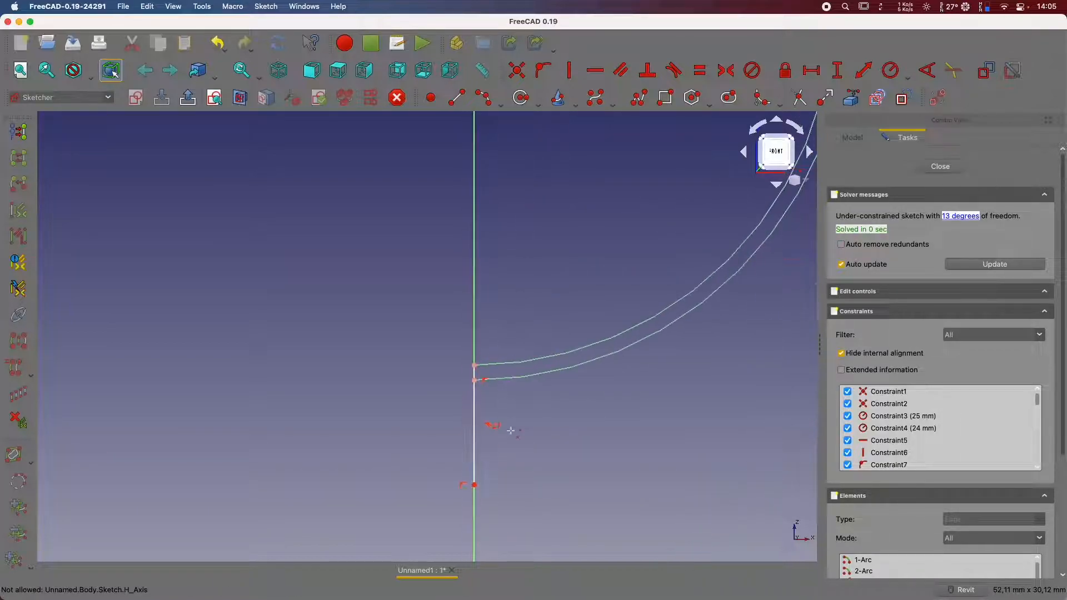
left_click(474, 421)
Trim the upper end of the outer circle between the vertical axis and the inner neck line.
middle_click_drag(586, 147, 522, 458)
middle_click_drag(539, 222, 535, 424)
middle_click_drag(517, 183, 569, 325)
scroll(522, 280, "up", 4)
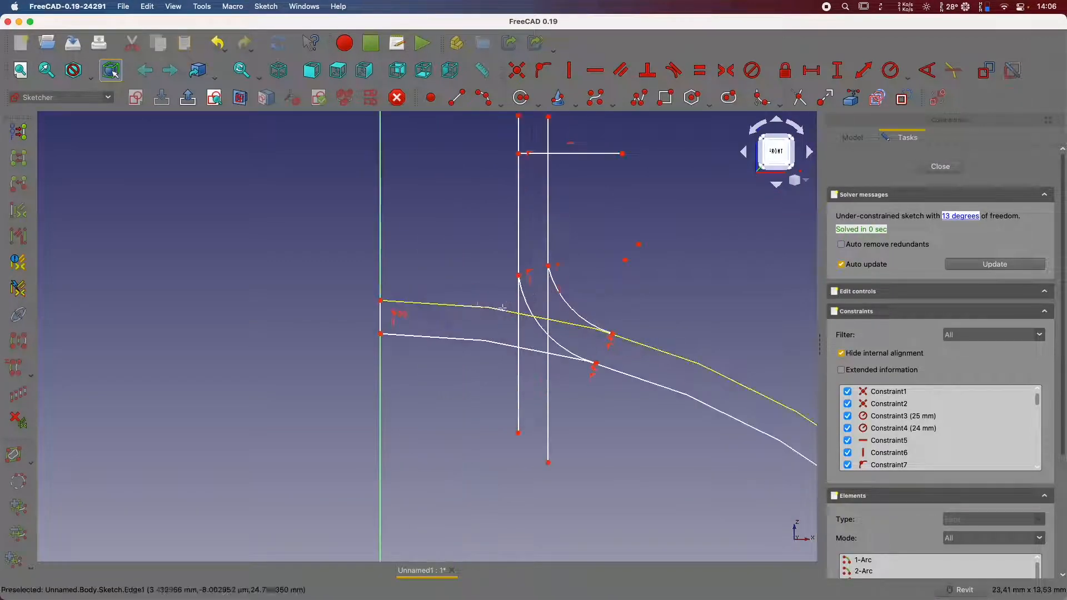
left_click(489, 308)
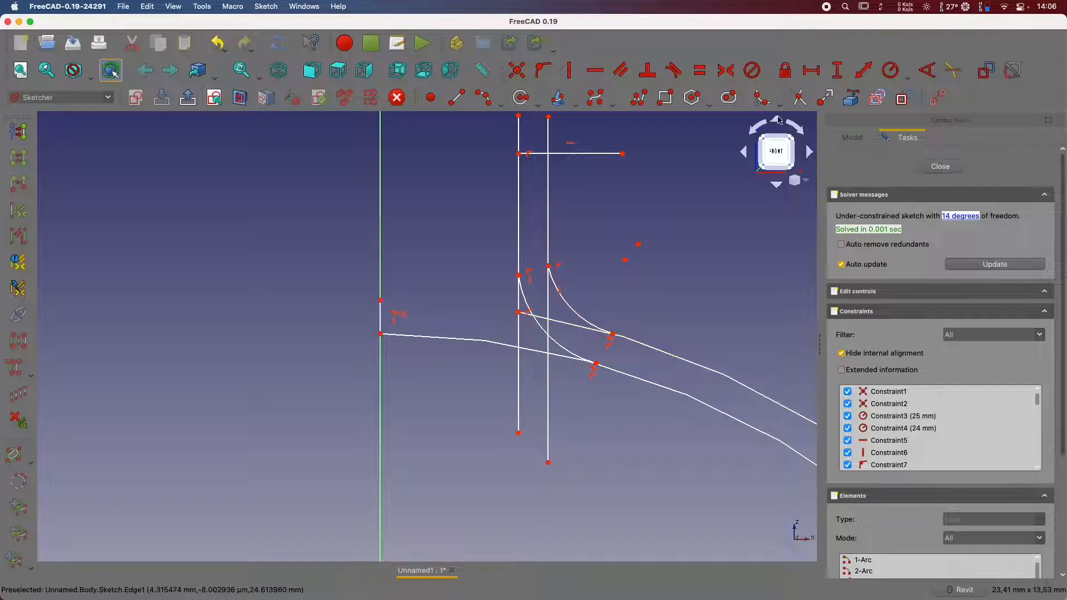
left_click(525, 314)
left_click(565, 321)
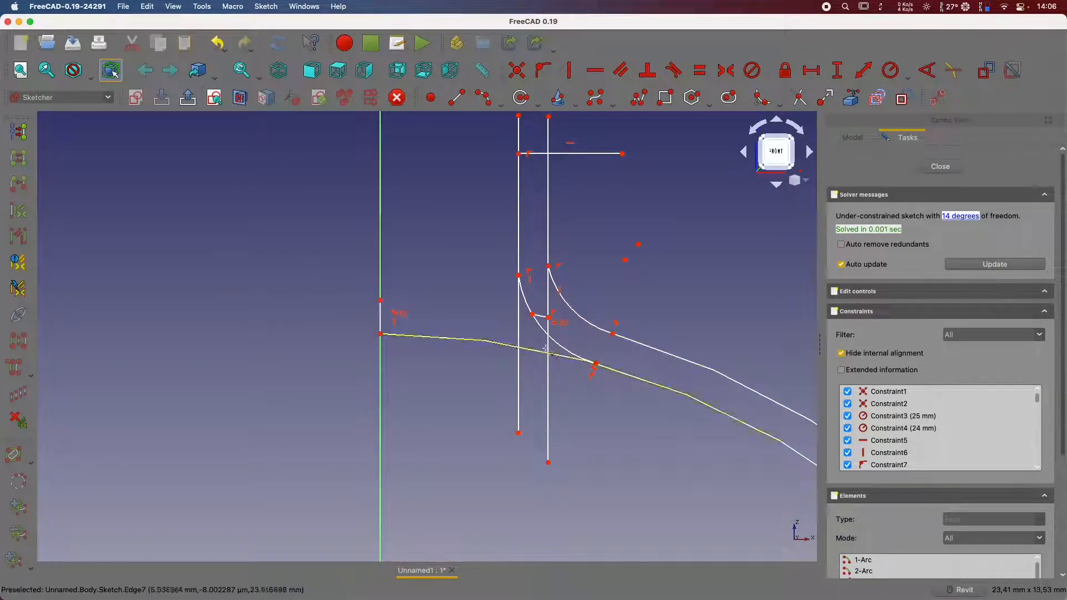
left_click(540, 317)
scroll(522, 245, "up", 4)
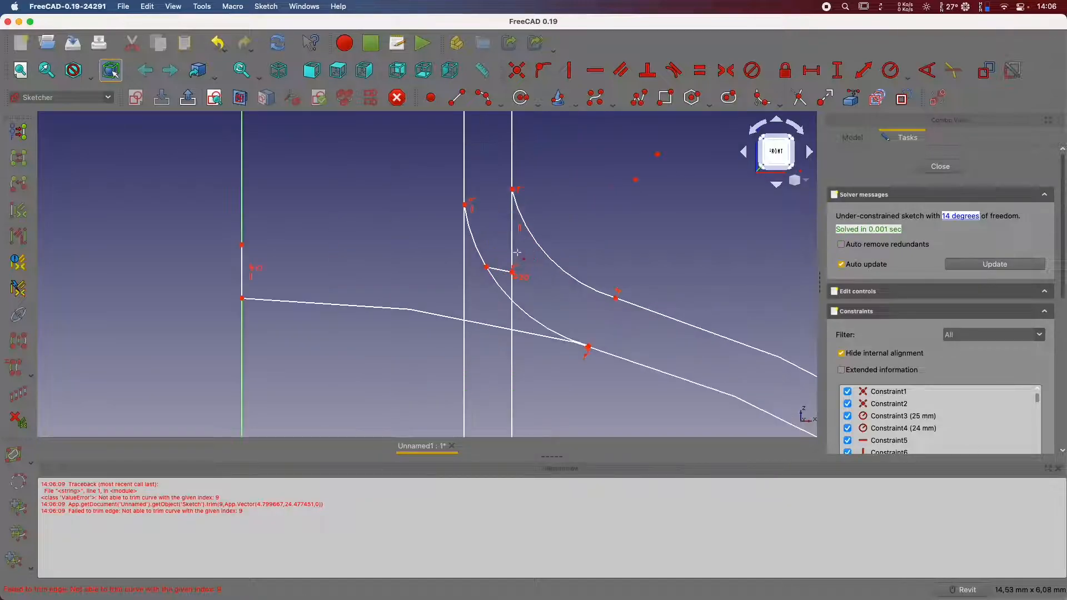
left_click(1059, 467)
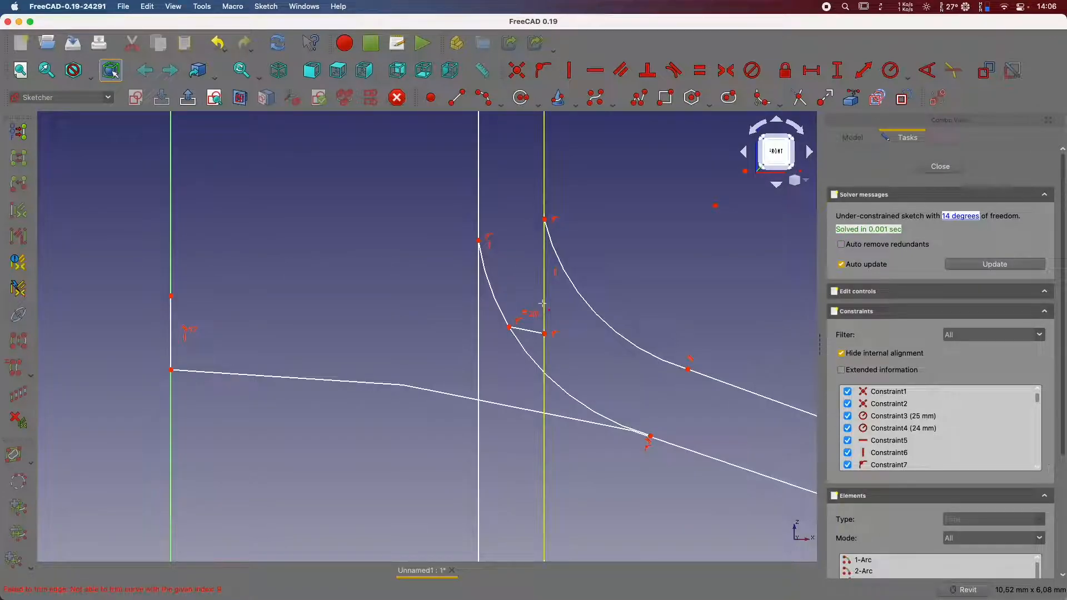
key("super+z")
key("super+z")
Trim the outer circle piece by piece from the inner neck line to the end of the outer concave arc.
left_click(499, 327)
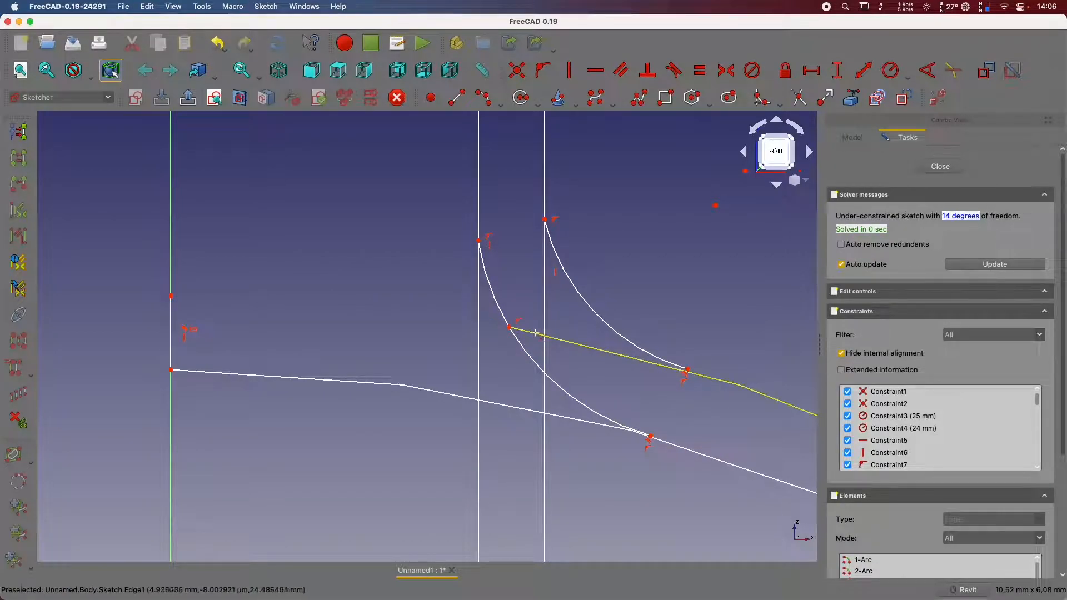
left_click(522, 331)
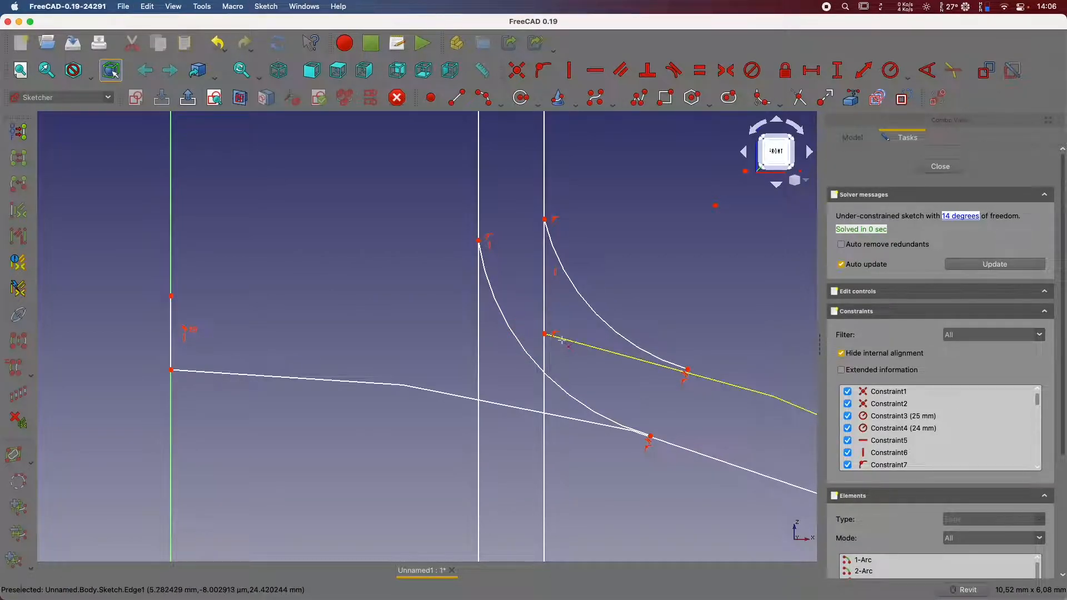
left_click(597, 350)
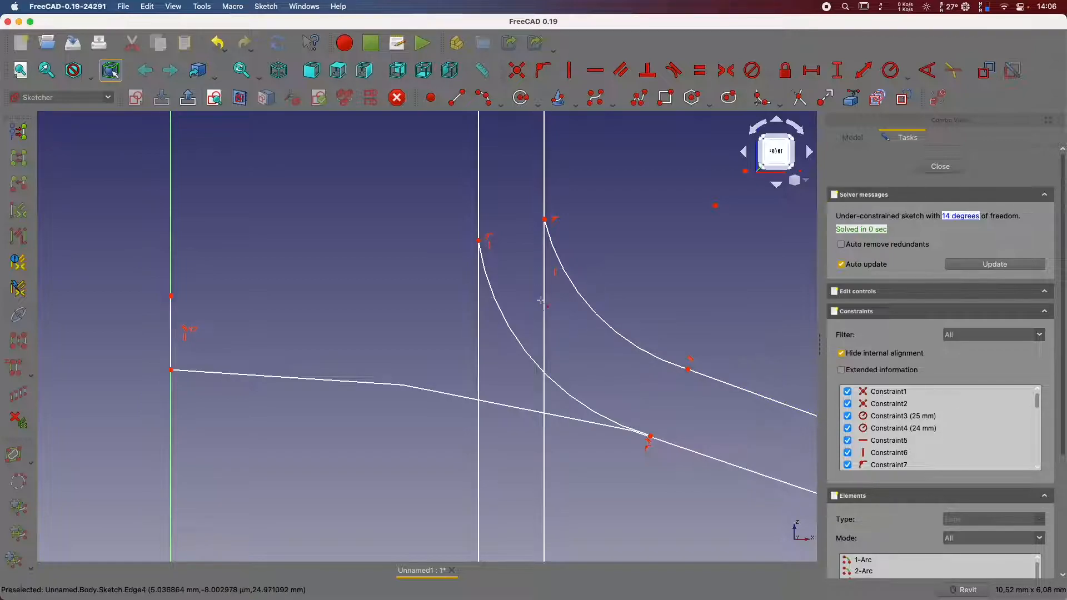
Trim the overhanging upper ends of the neck lines and the outer end of the horizontal line so the neck's top corners close.
scroll(546, 404, "down", 4)
left_click(514, 183)
left_click(569, 208)
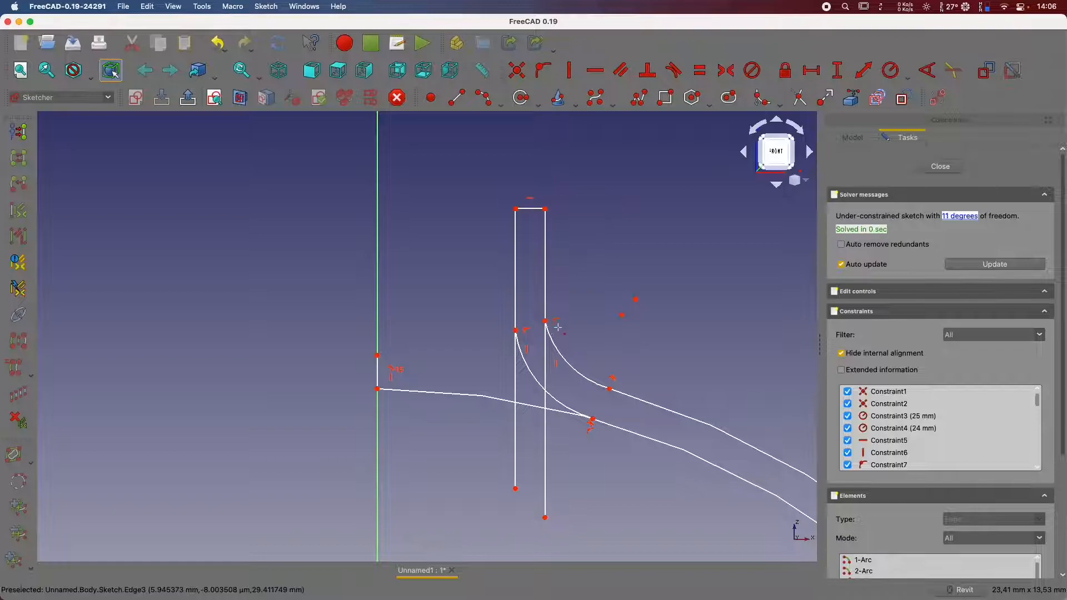
Delete the short axis line segment at the top of the ball, directly above the end of the inner circle.
left_click(417, 391)
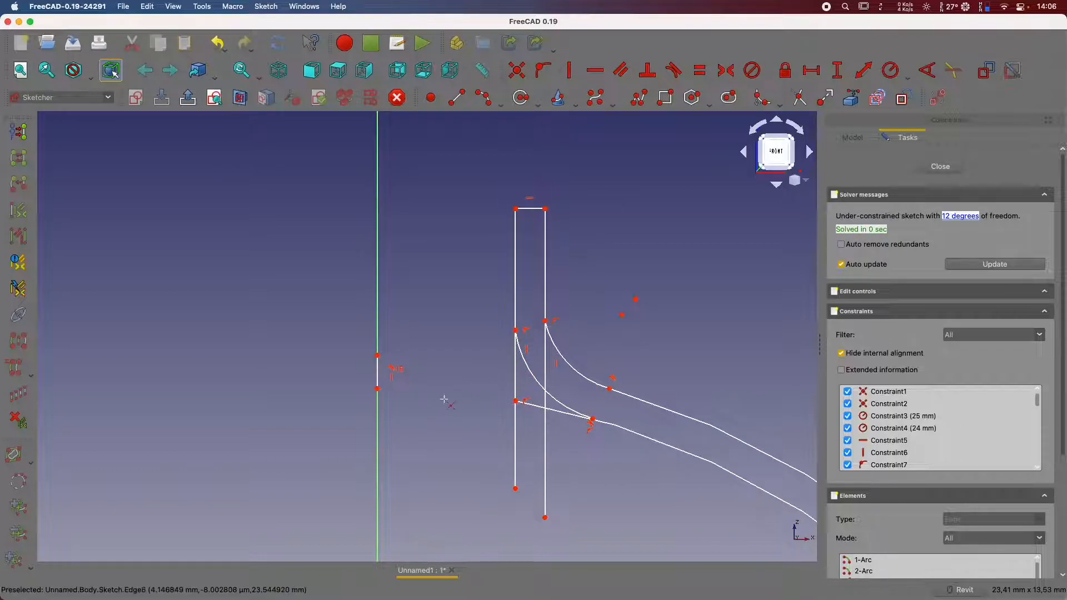
key("super+z")
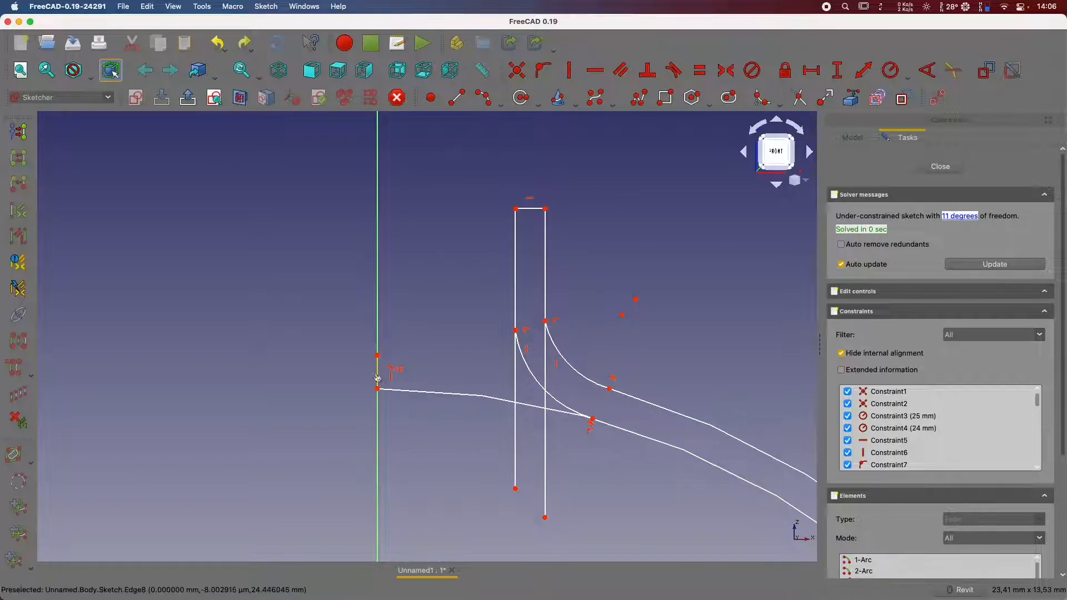
left_click(378, 379)
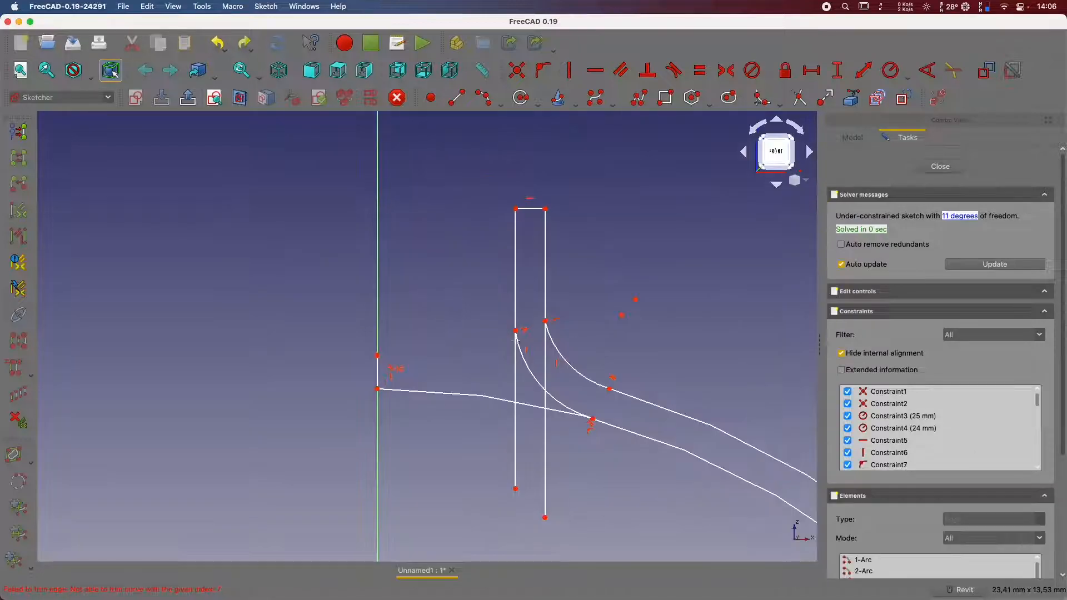
left_click(379, 367)
key("Delete")
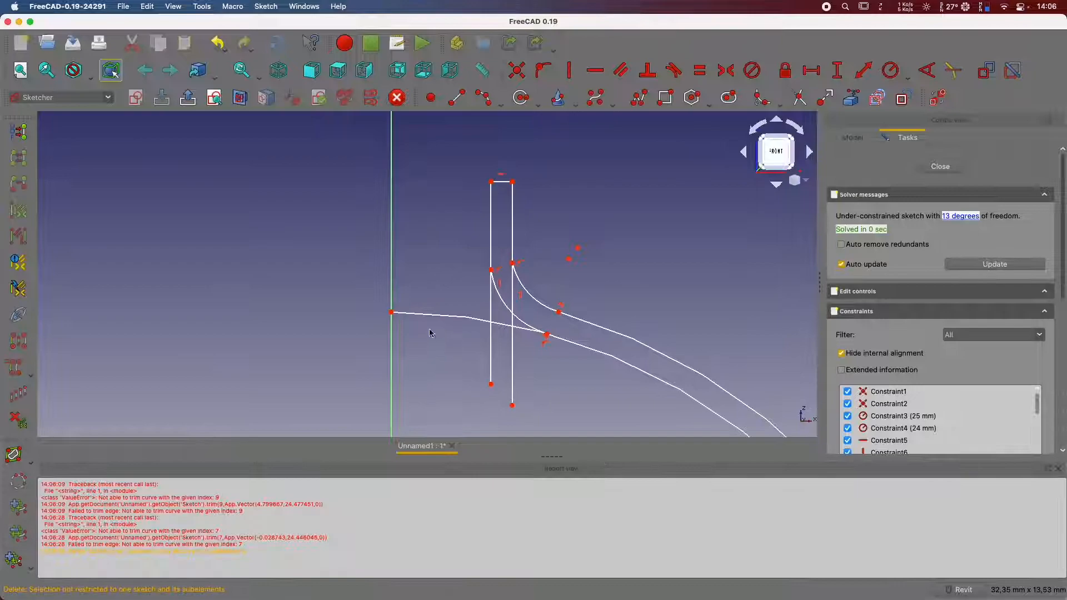
left_click(1058, 469)
Trim the inner circle back to the inner neck line and cut the excess lower ends off both neck lines.
scroll(538, 424, "up", 5)
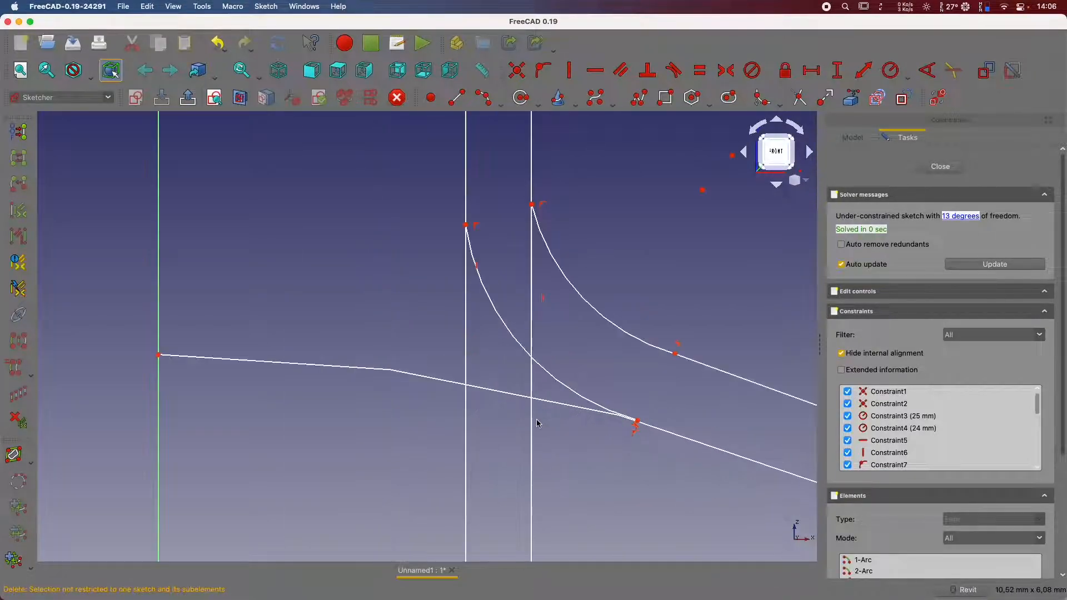
left_click(798, 98)
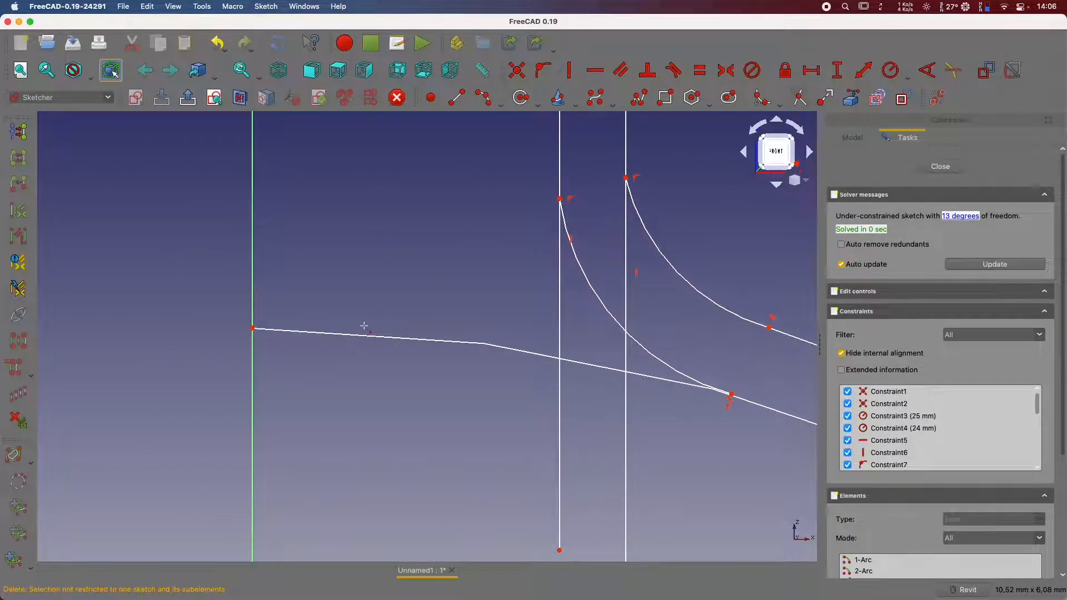
left_click(361, 336)
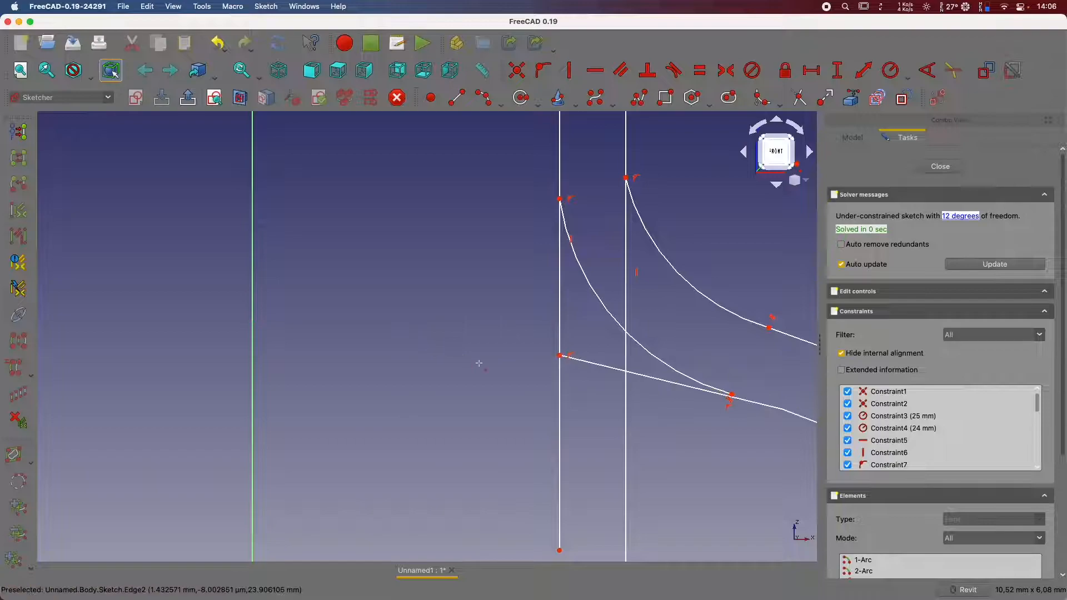
left_click(562, 390)
left_click(627, 396)
left_click(561, 328)
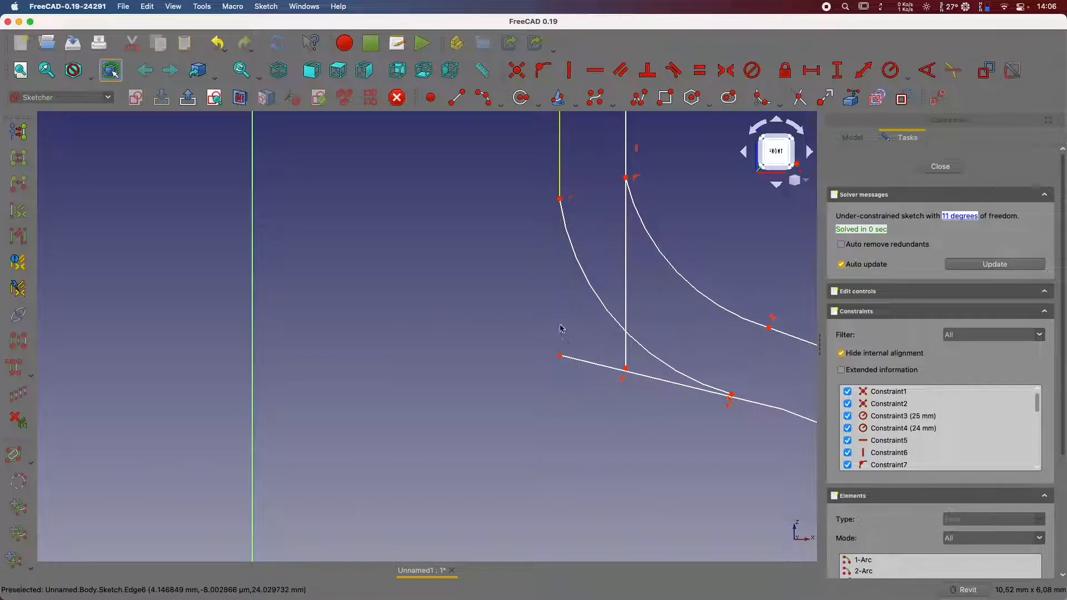
Remove the leftover pieces of the inner circle and the outer neck line beside the inner concave arc.
left_click(578, 359)
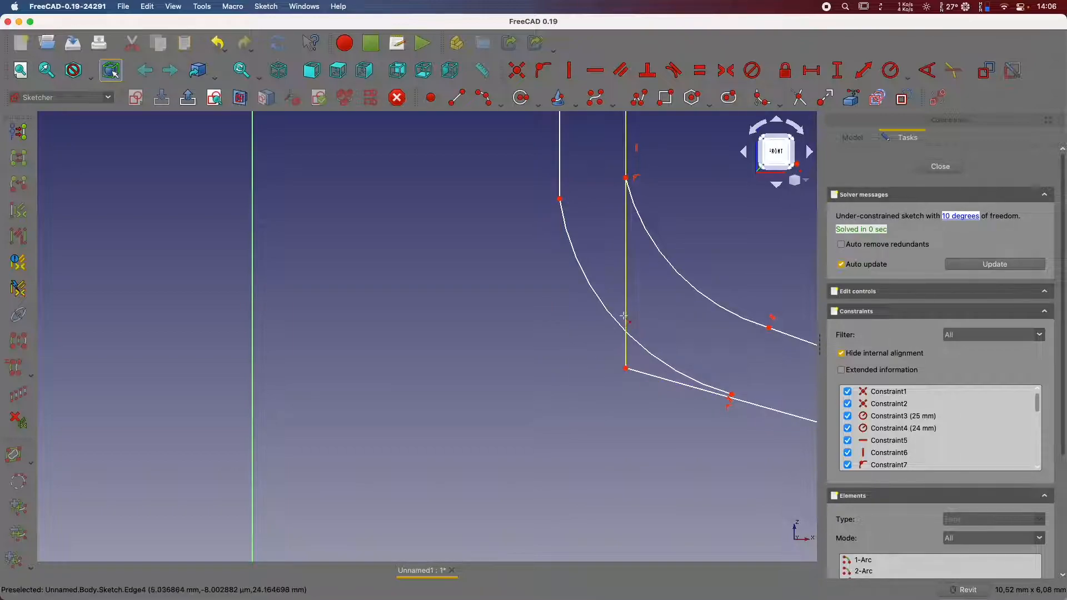
key("super+z")
scroll(533, 361, "down", 5)
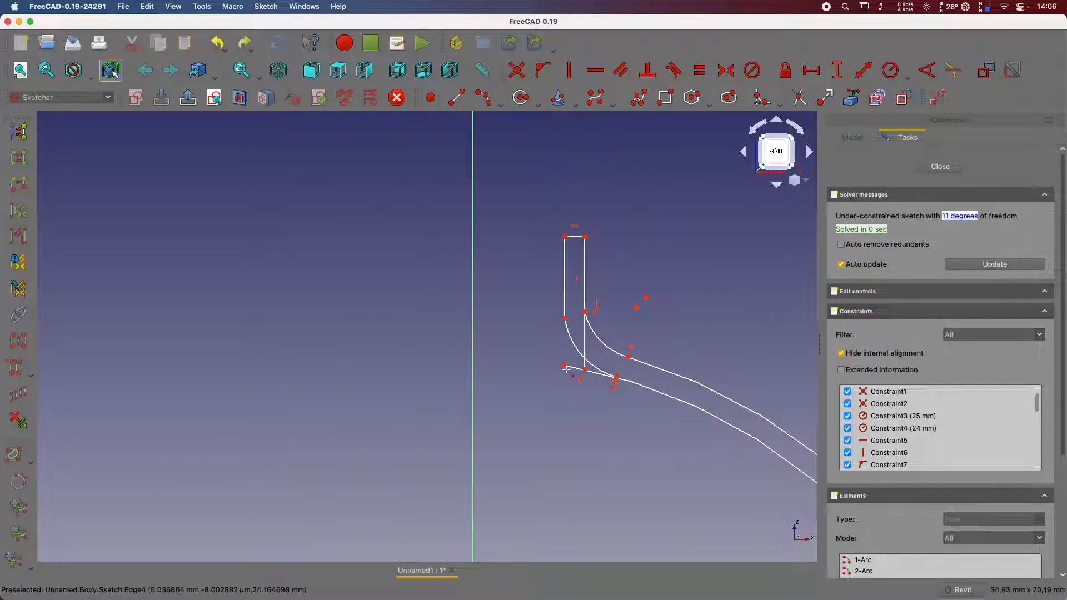
scroll(535, 361, "up", 3)
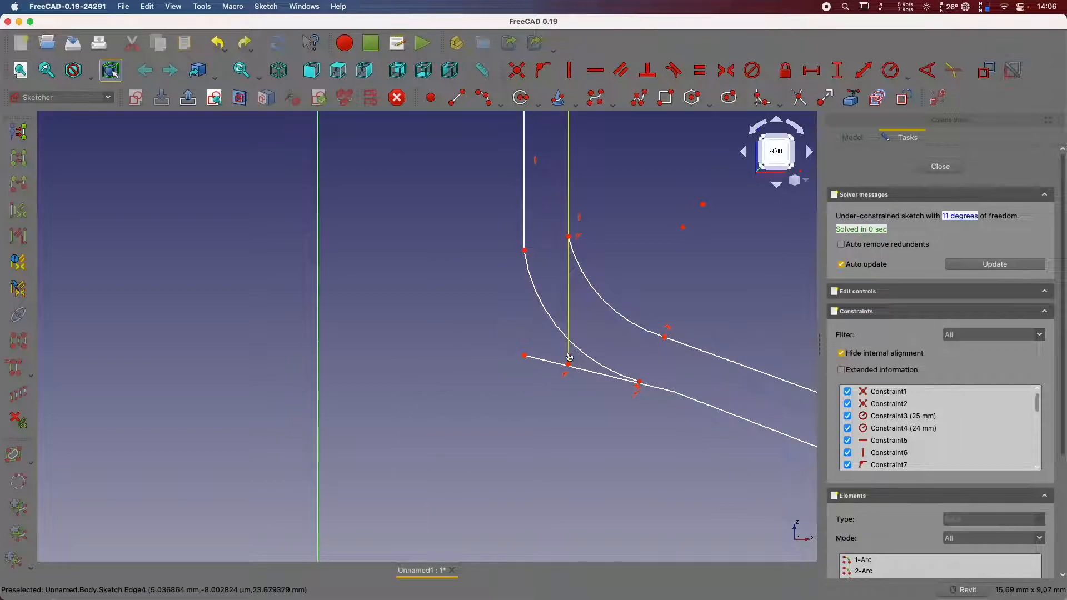
left_click(543, 360)
key("Delete")
Check the whole half-profile in front view and close the sketch.
scroll(602, 393, "down", 5)
mouse_move(602, 392)
middle_mouse_down()
mouse_move(566, 325)
mouse_move(503, 256)
middle_mouse_up()
mouse_move(576, 445)
middle_mouse_down()
mouse_move(578, 238)
mouse_move(574, 326)
middle_mouse_up()
middle_click_drag(554, 389, 542, 158)
left_click(775, 151)
scroll(605, 301, "down", 5)
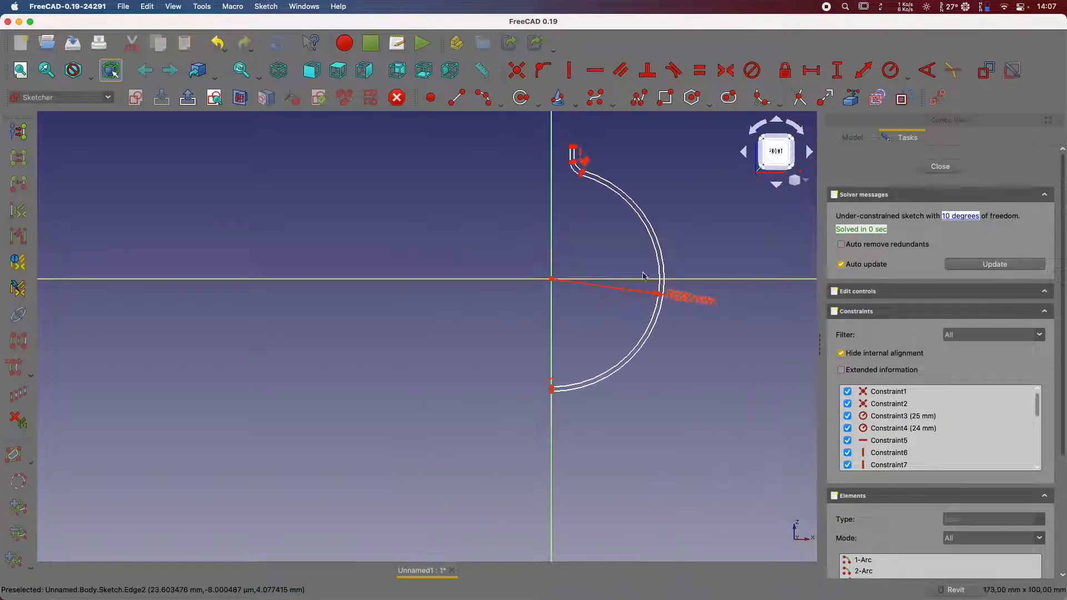
left_click(943, 168)
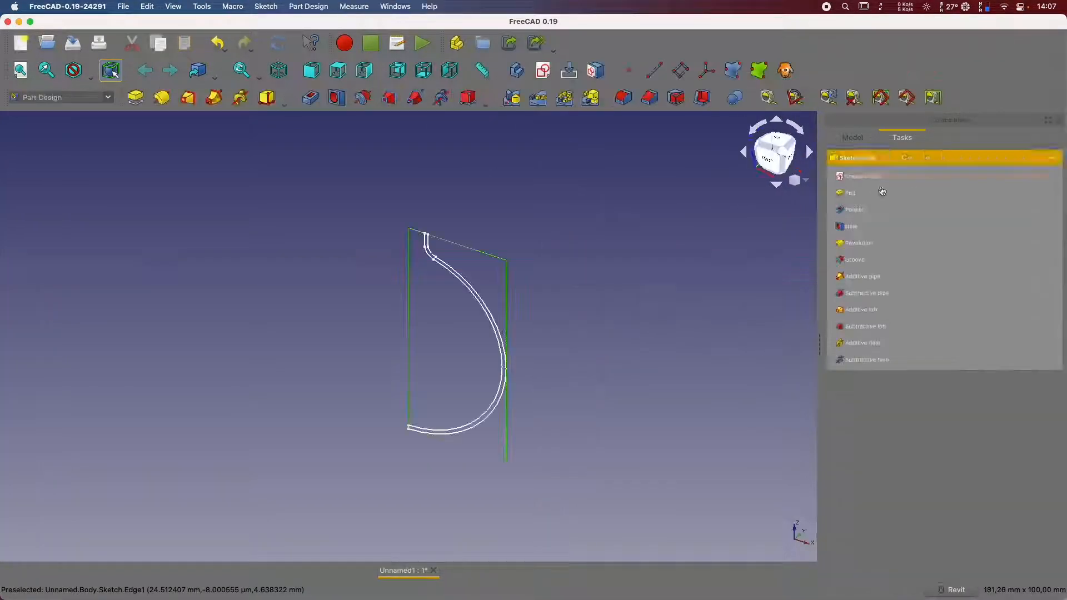
Revolve the wall profile 360° about the vertical sketch axis to form the hollow ball with its neck.
left_click(859, 243)
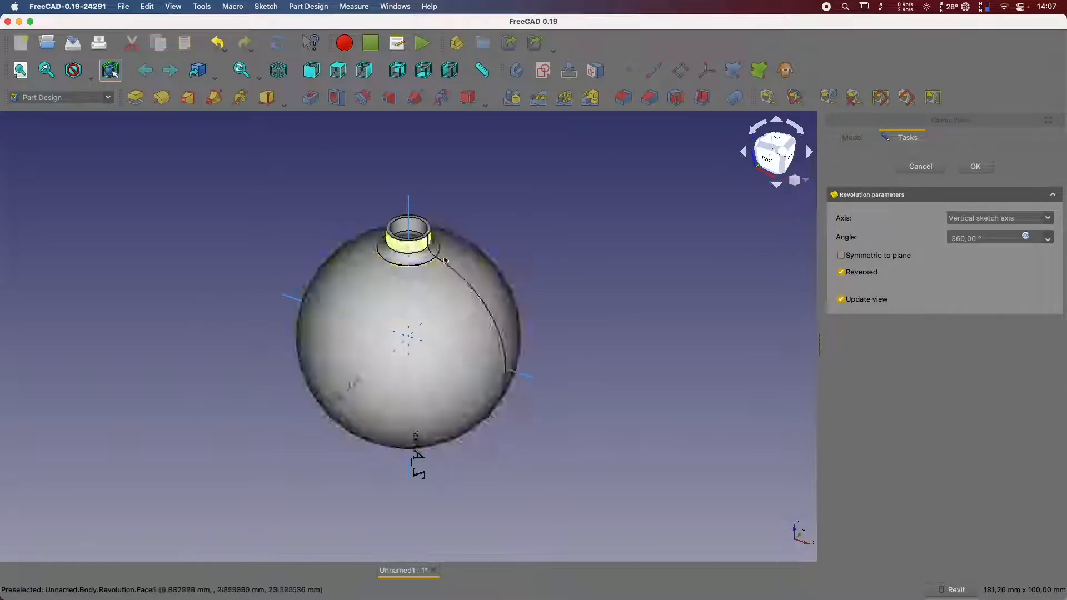
mouse_move(589, 426)
middle_mouse_down("shift")
mouse_move(614, 440)
mouse_move(635, 435)
mouse_move(610, 369)
mouse_move(619, 445)
mouse_move(602, 416)
middle_mouse_up("shift")
scroll(492, 307, "up", 5)
middle_click_drag(492, 307, 467, 208, "shift")
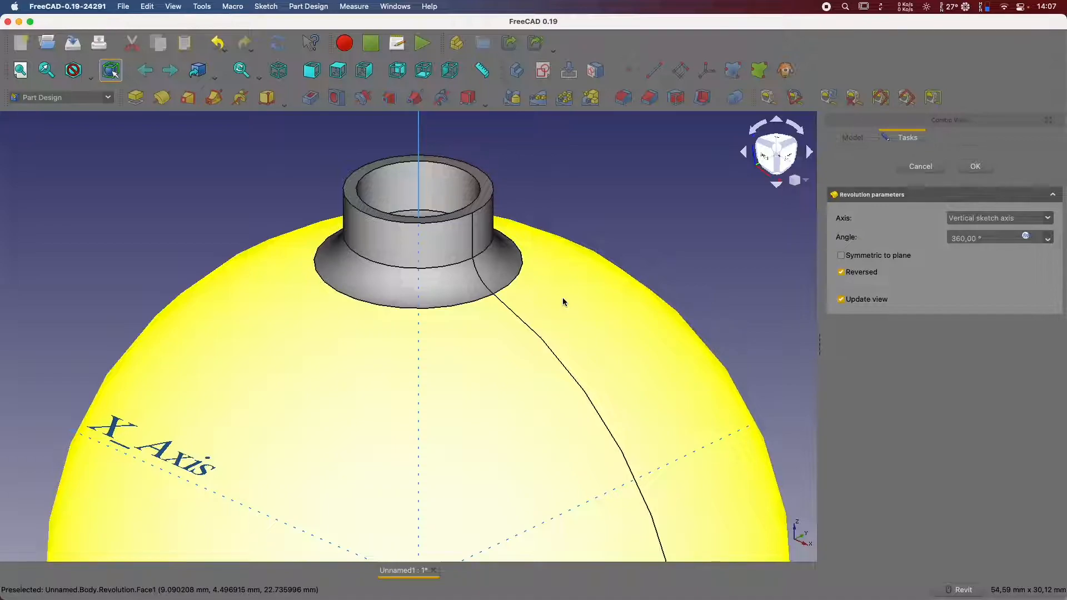
scroll(611, 306, "down", 4)
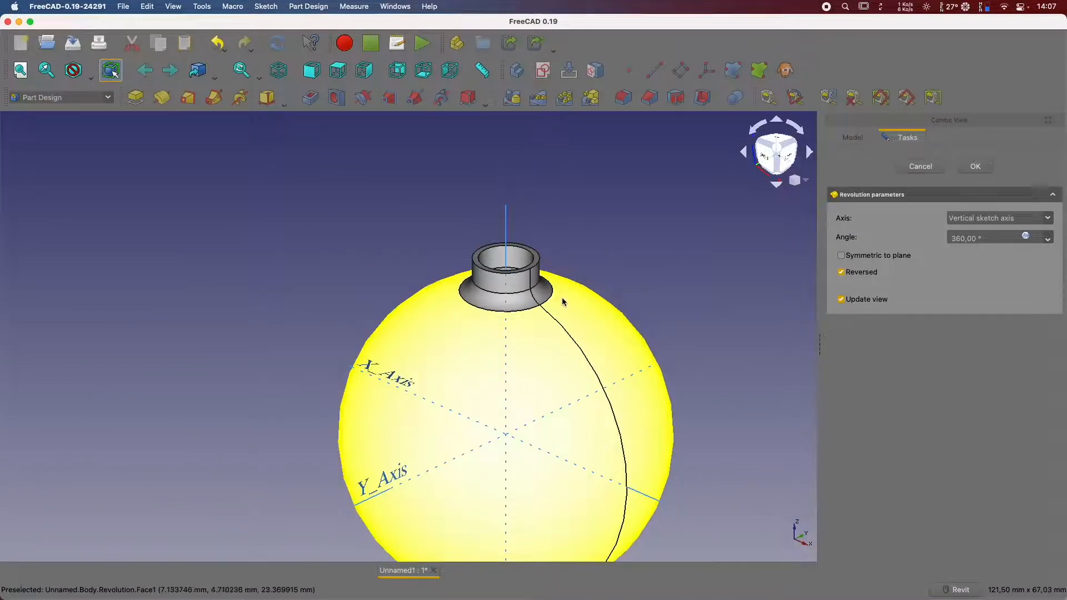
mouse_move(597, 304)
middle_mouse_down("shift")
mouse_move(566, 326)
mouse_move(591, 460)
mouse_move(604, 452)
mouse_move(599, 311)
middle_mouse_up("shift")
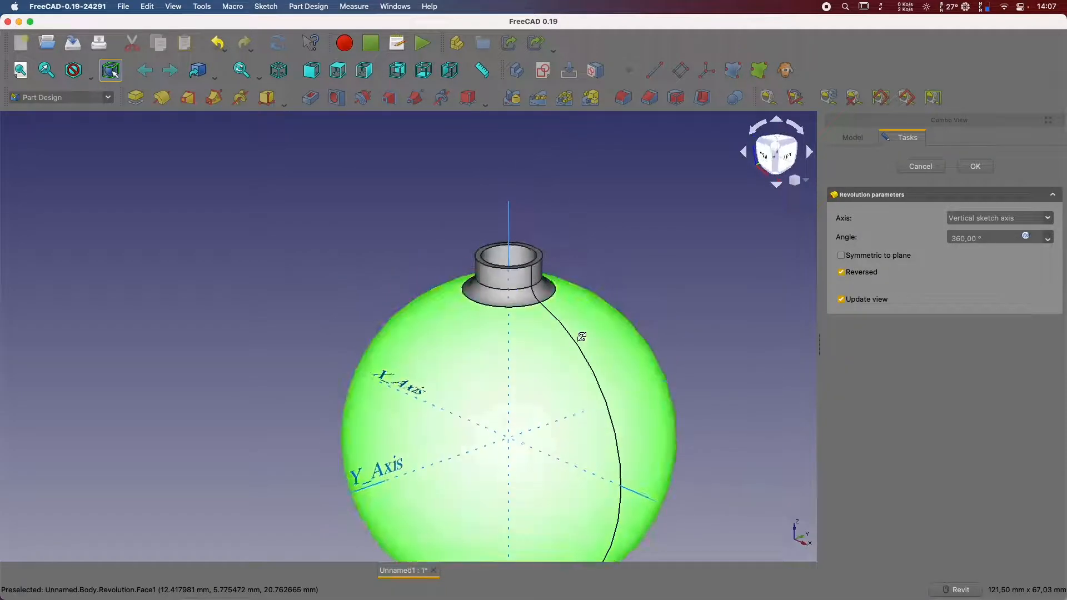
left_click(599, 312)
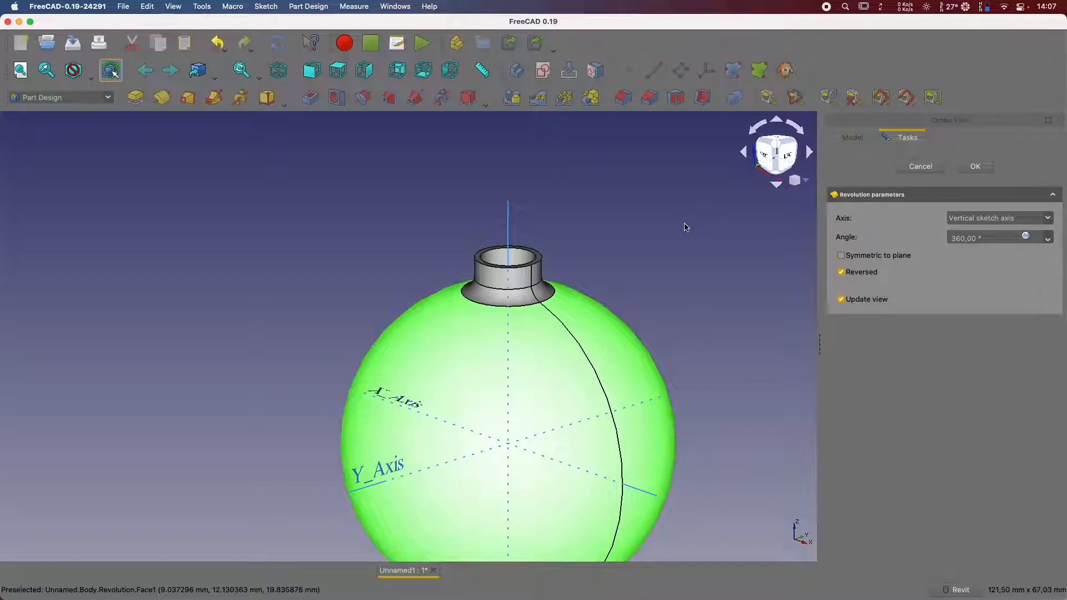
left_click(976, 167)
left_click(975, 166)
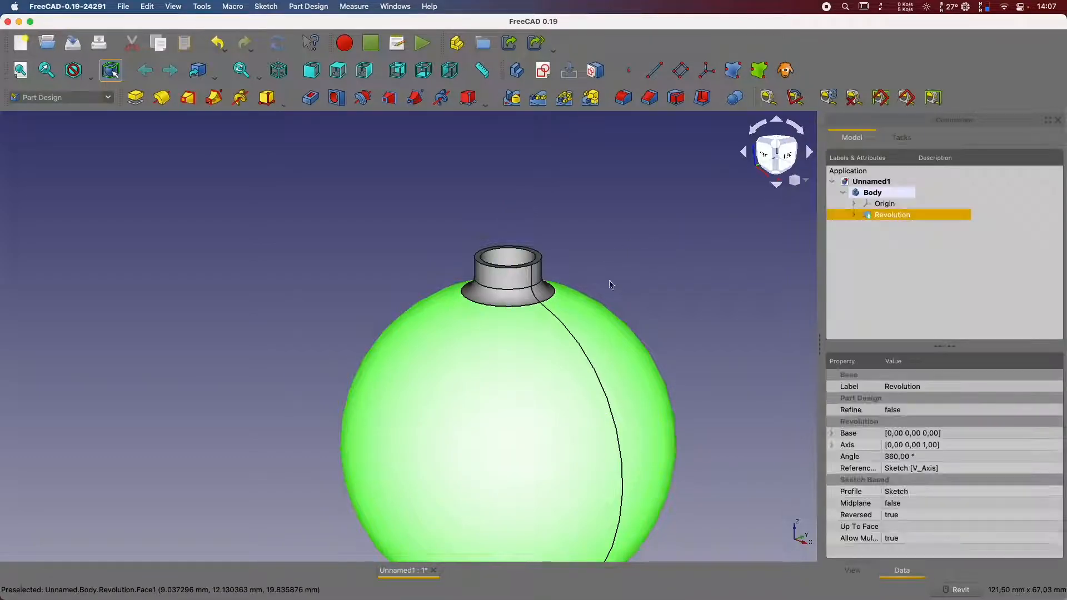
Rename the revolved ball's body as Boule and collapse it in the model tree.
scroll(583, 300, "down", 5)
middle_click_drag(660, 261, 566, 252)
left_click(580, 253)
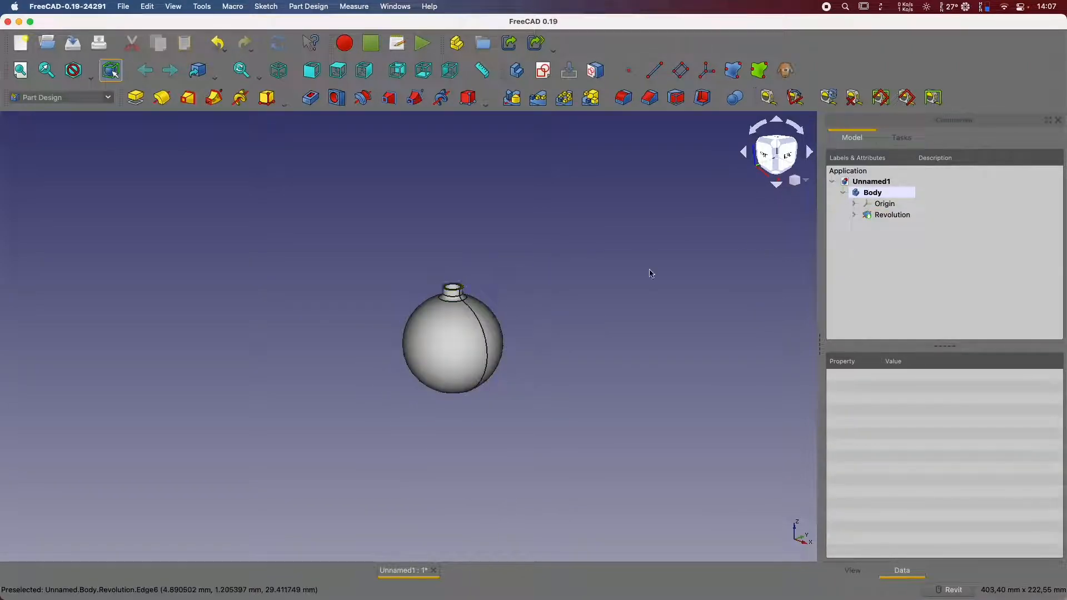
left_click(897, 192)
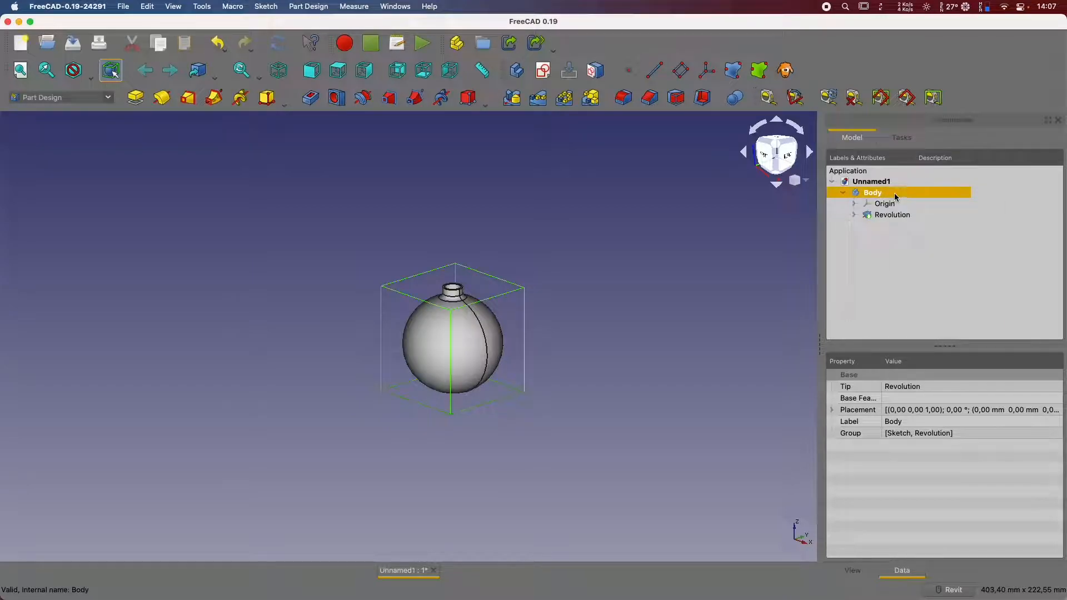
right_click(894, 193)
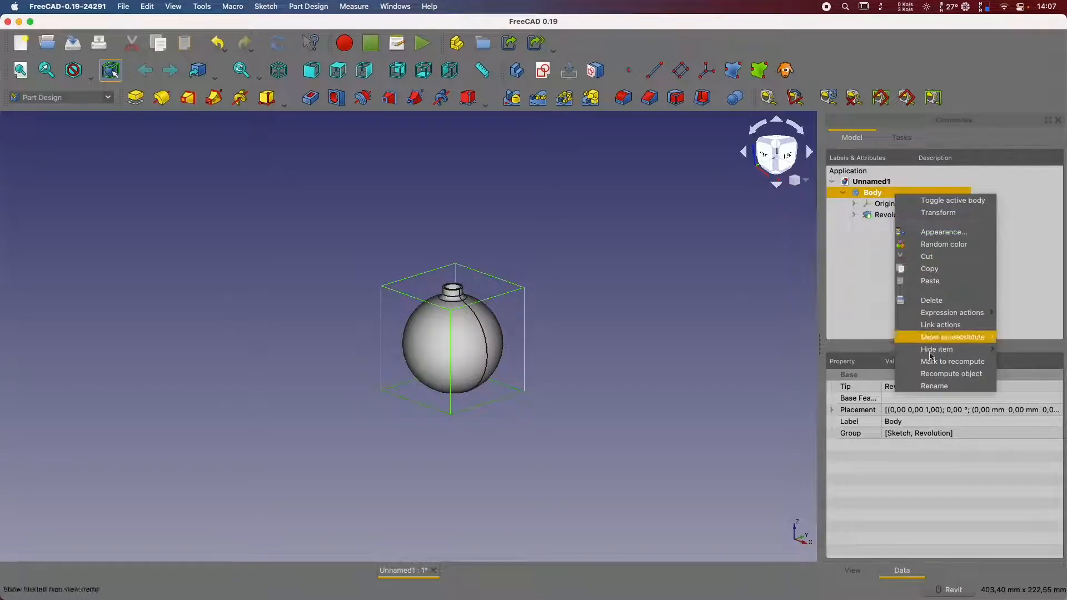
left_click(944, 386)
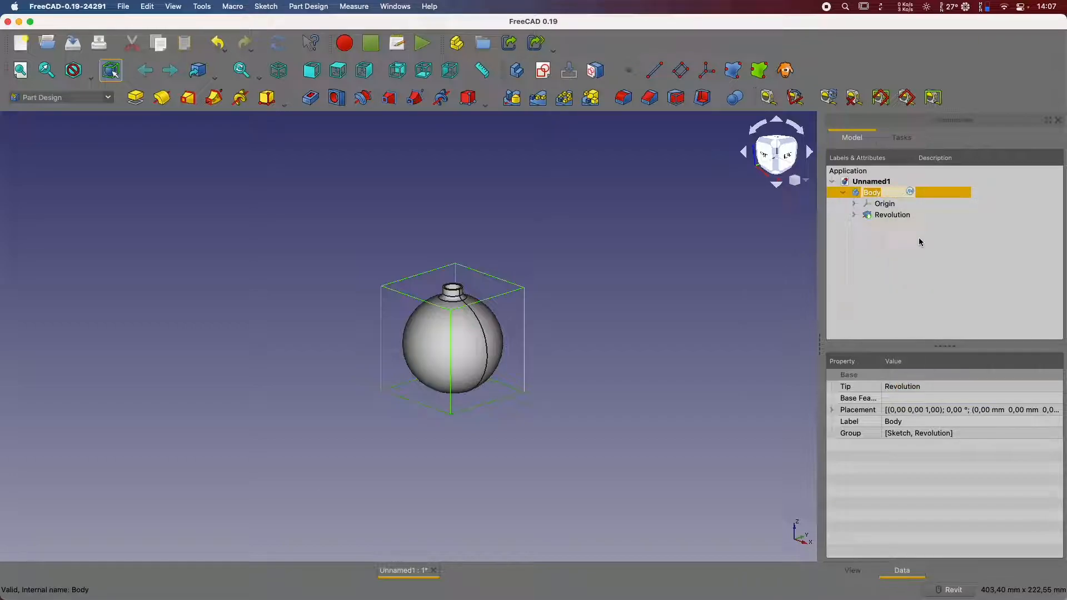
type("Boule")
key("Return")
left_click(843, 192)
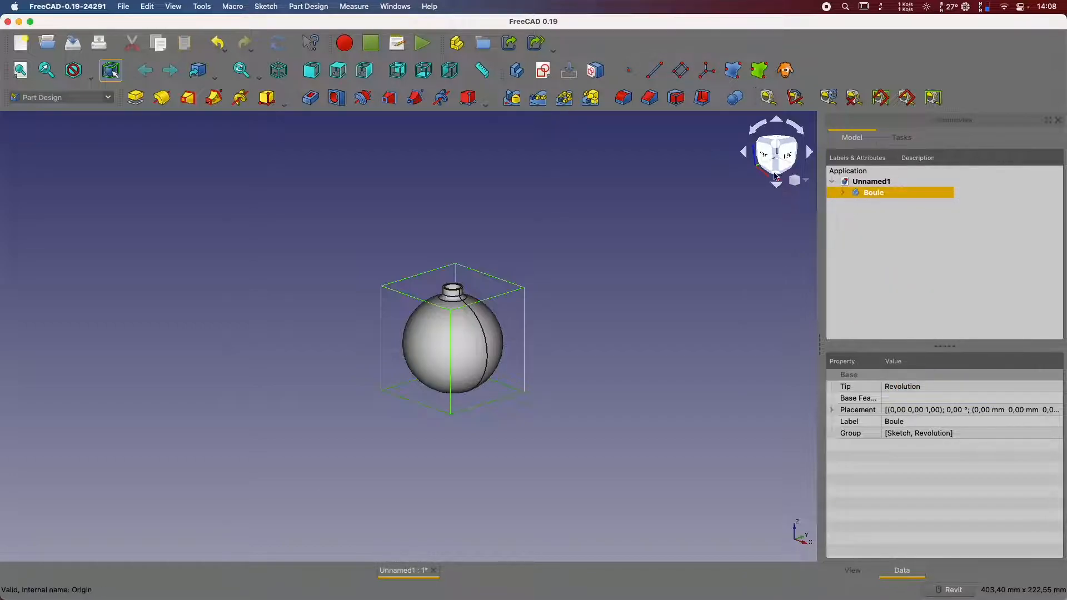
Create a second body with an empty sketch on its XY plane and close that sketch.
left_click(516, 71)
left_click(543, 70)
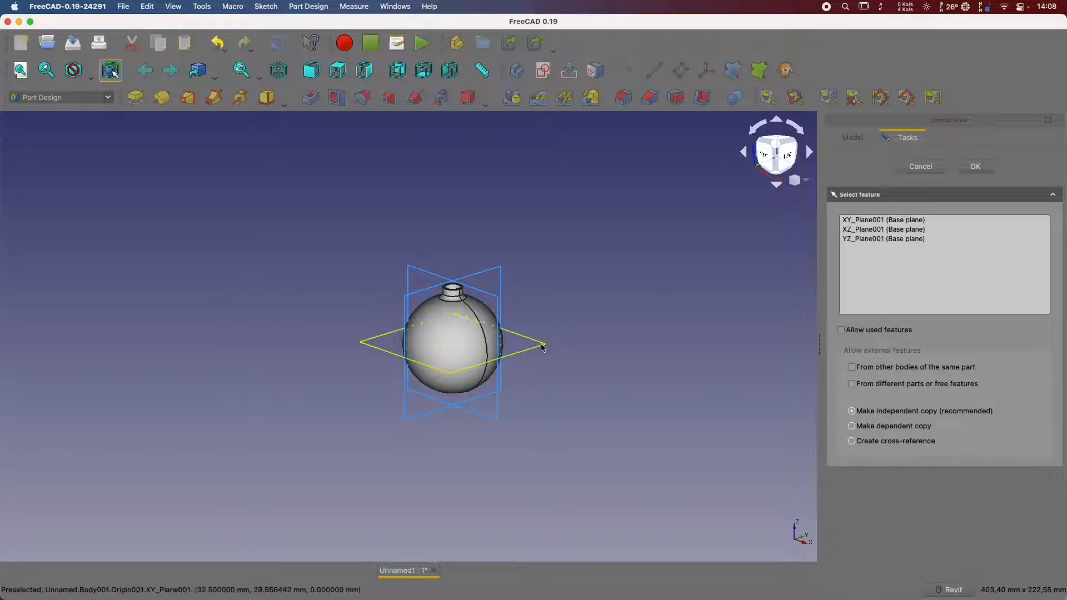
left_click(543, 347)
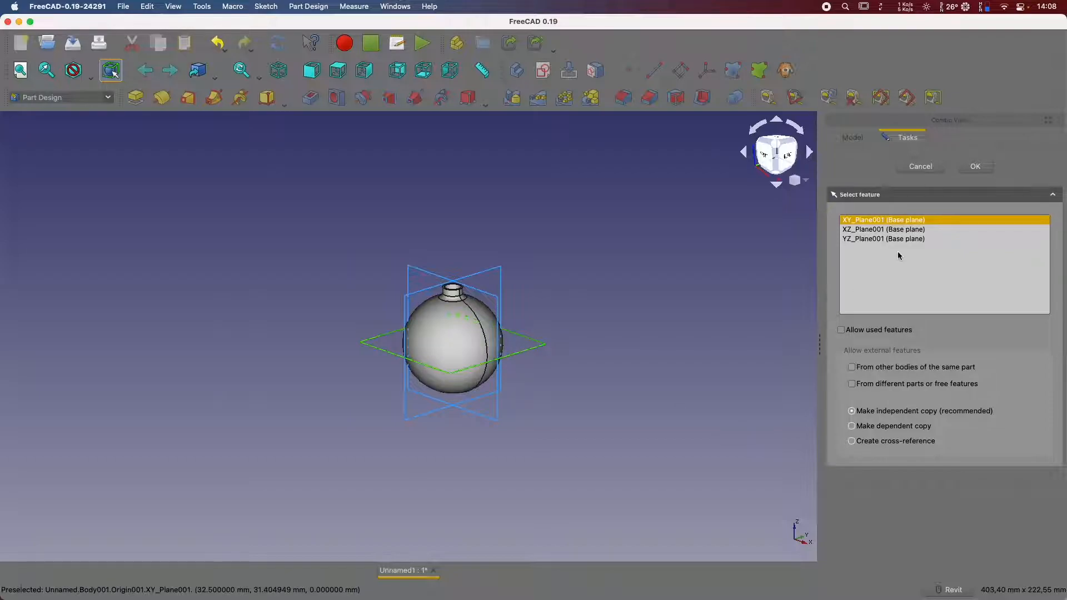
left_click(974, 166)
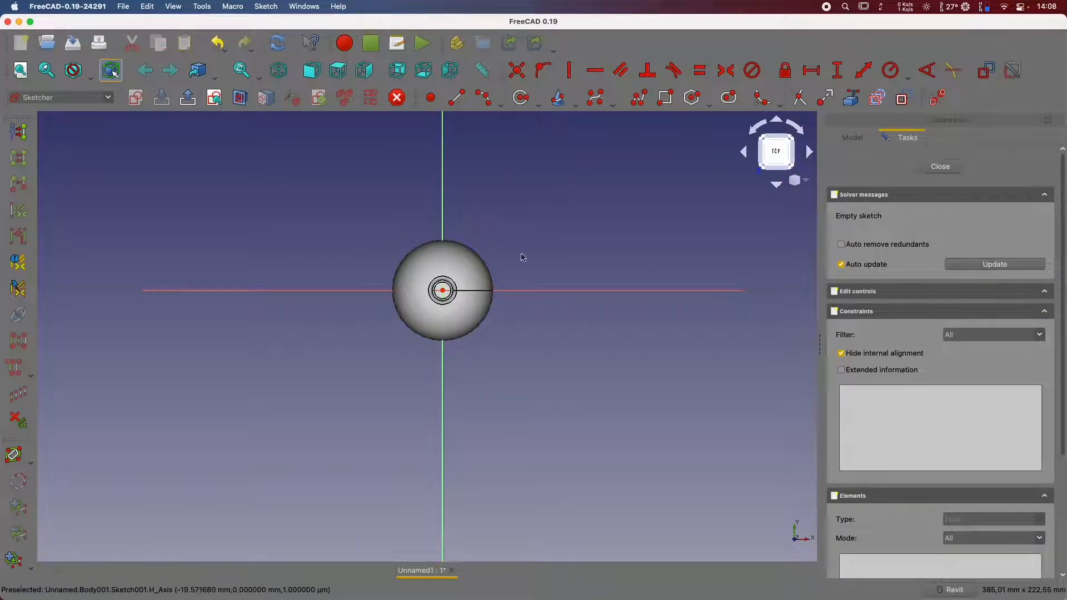
scroll(430, 306, "down", 2)
scroll(512, 321, "up", 5)
mouse_move(375, 255)
middle_mouse_down()
mouse_move(526, 297)
mouse_move(561, 342)
middle_mouse_up()
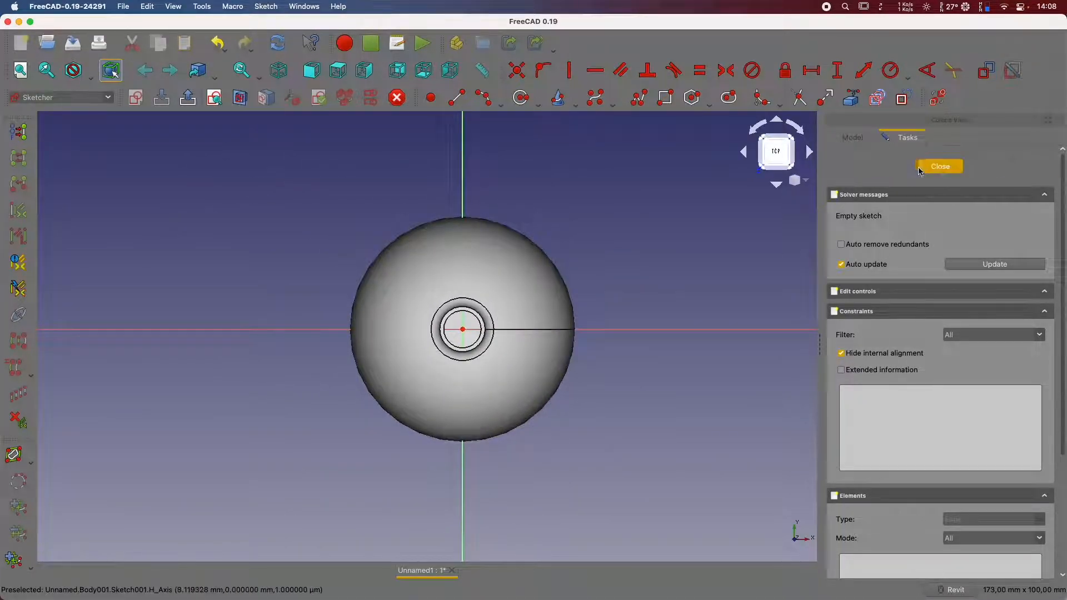
left_click(939, 166)
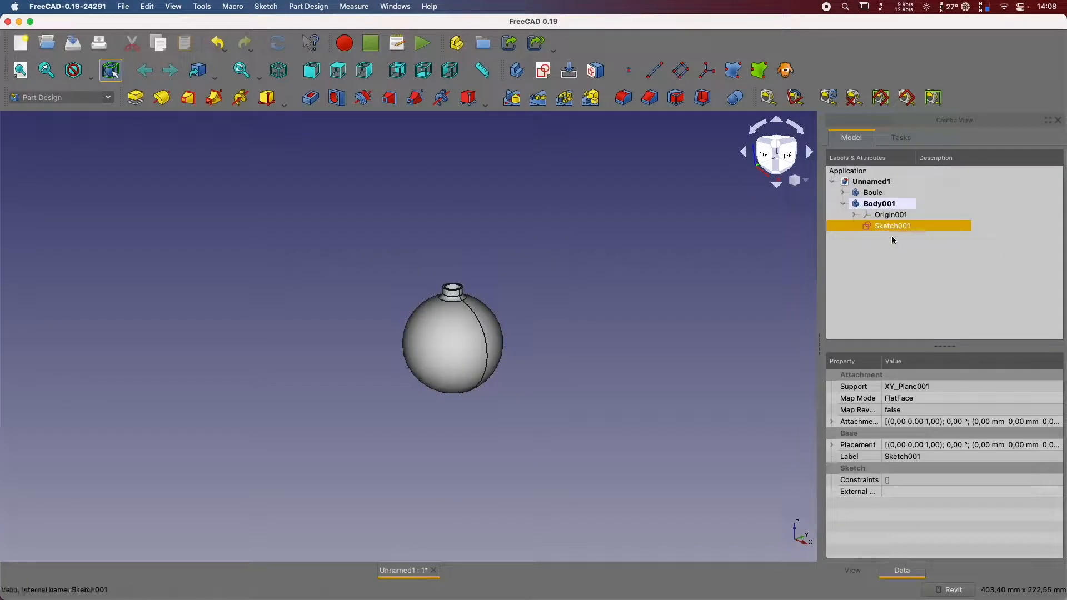
Set the transparency of the Boule body to 90.
left_click(878, 195)
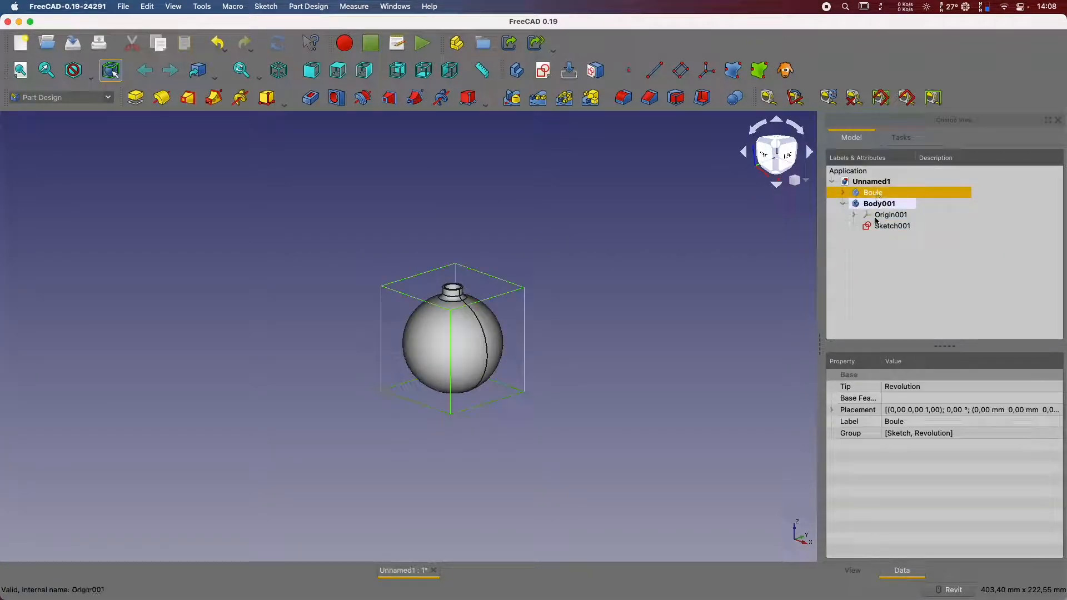
left_click(853, 571)
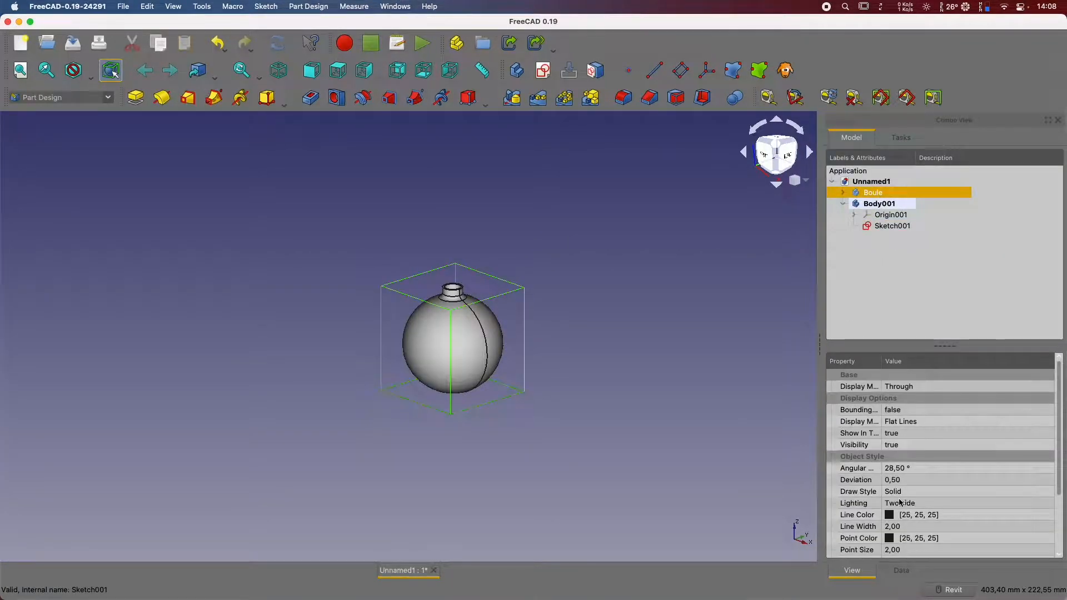
scroll(900, 494, "down", 3)
left_click(895, 505)
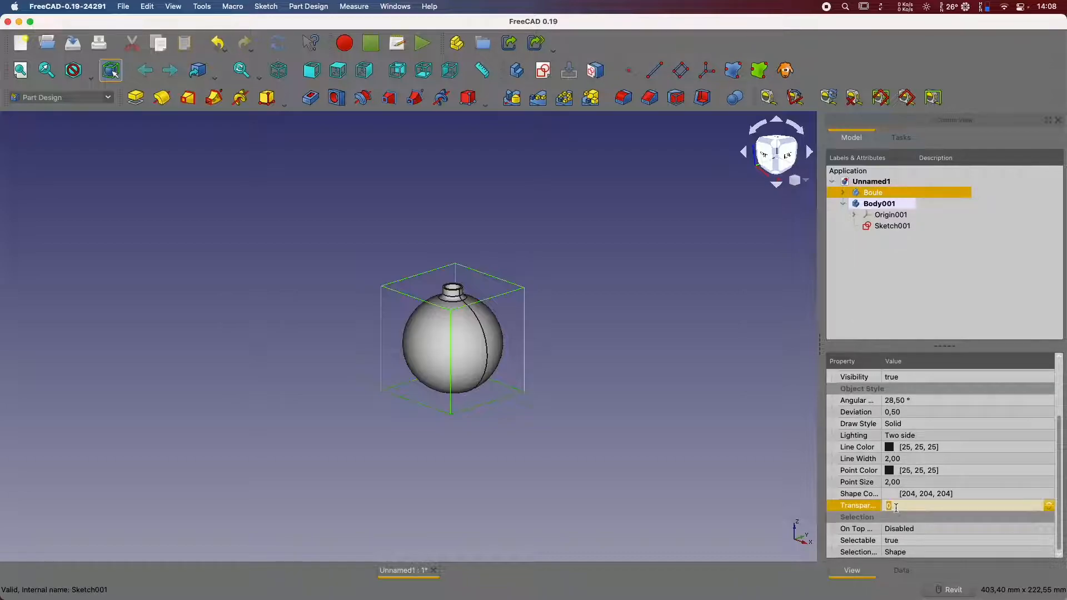
type("90")
key("Return")
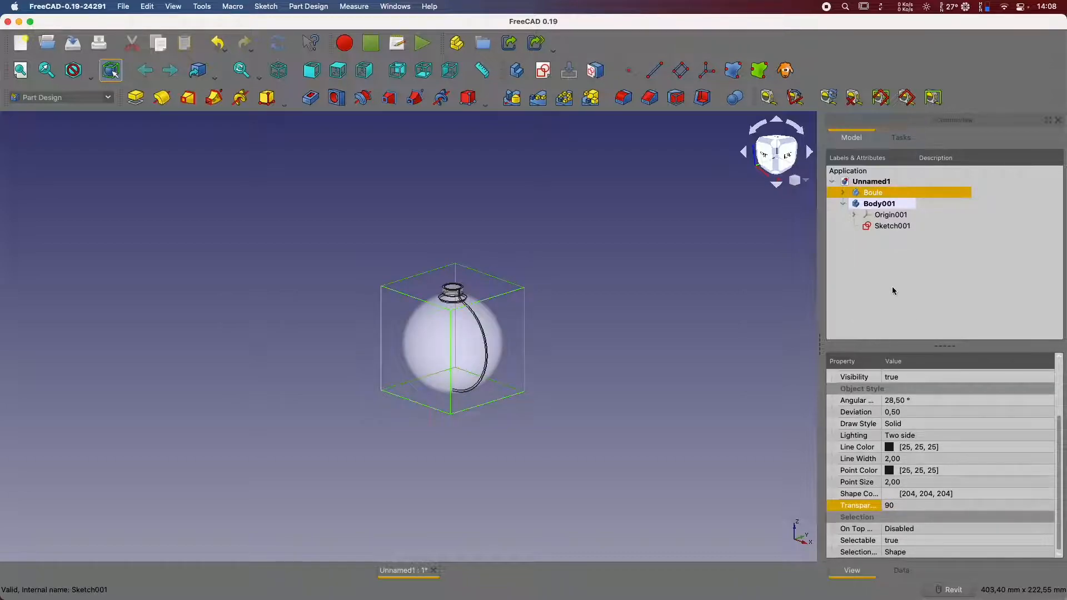
Move the Boule body 54 mm down along the Z axis with Transform.
right_click(896, 192)
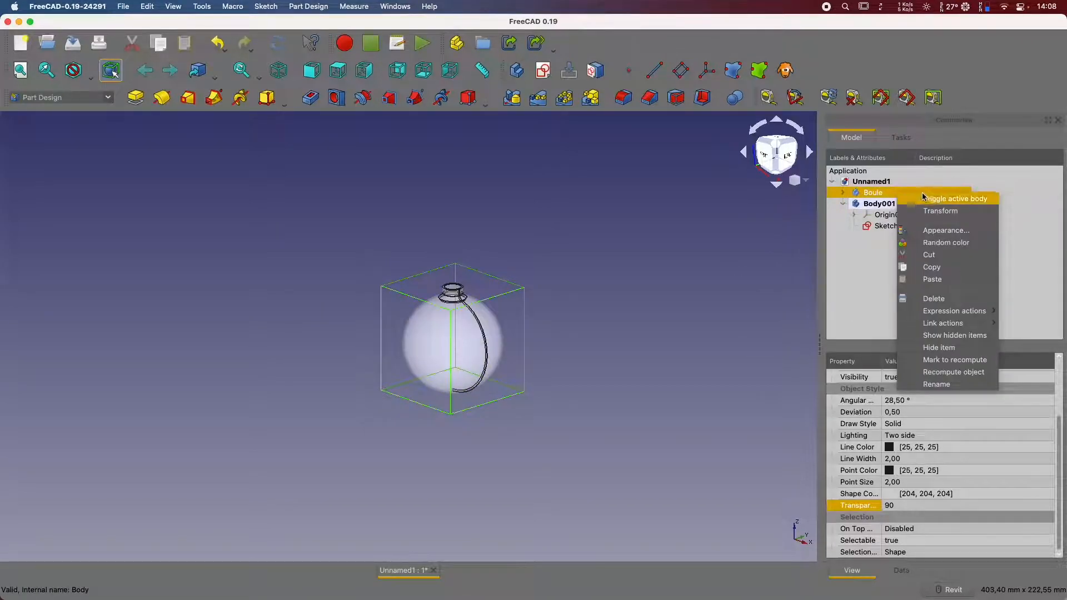
left_click(935, 212)
left_click_drag(458, 252, 459, 356)
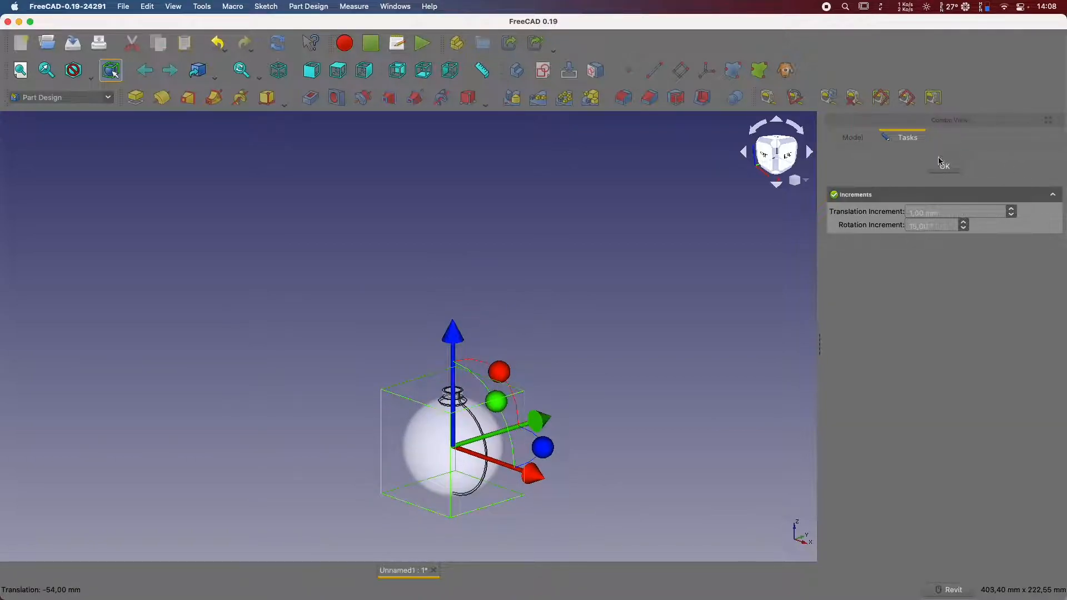
left_click(943, 166)
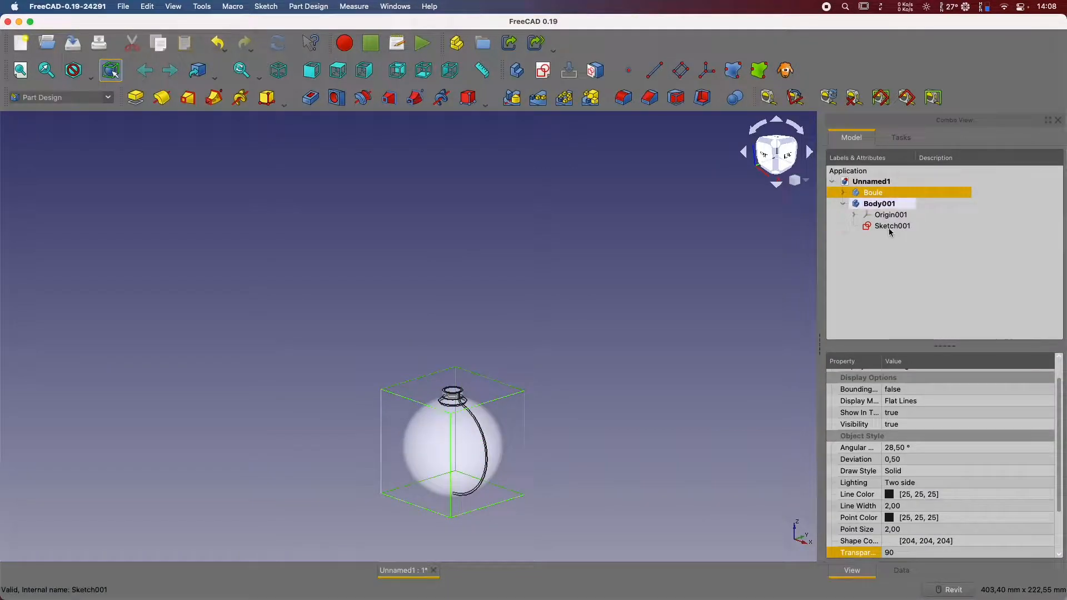
Reopen the second body's empty sketch in top view and draw a line from the origin along the positive horizontal axis, past the neck's outlines.
double_click(889, 228)
scroll(452, 324, "up", 5)
mouse_move(505, 190)
middle_mouse_down("shift")
mouse_move(515, 202)
mouse_move(552, 190)
mouse_move(622, 343)
mouse_move(610, 310)
mouse_move(647, 317)
middle_mouse_up("shift")
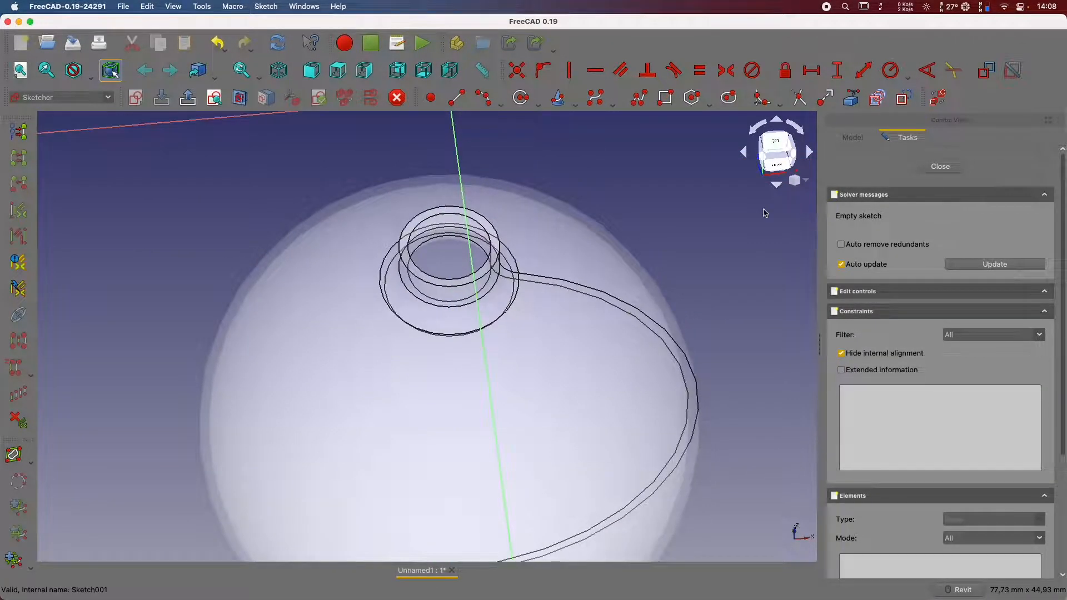
left_click(776, 142)
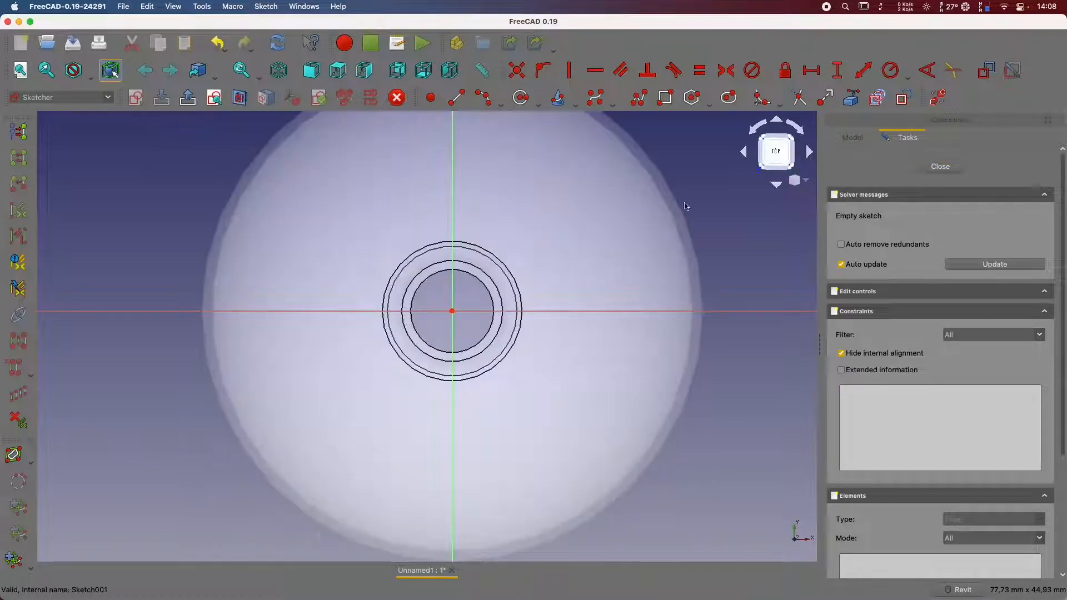
left_click(456, 98)
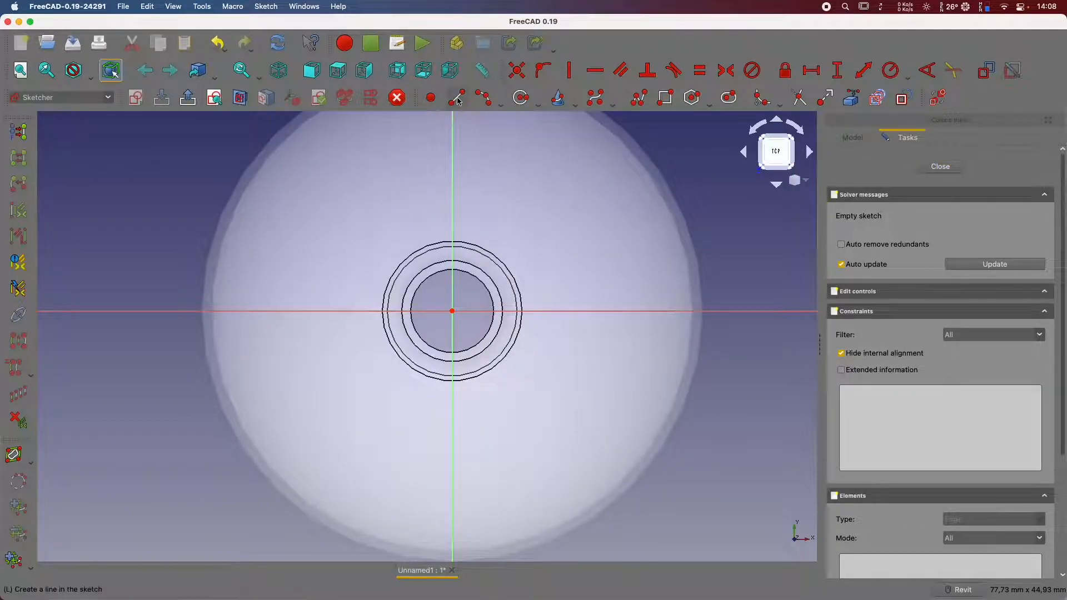
left_click(452, 311)
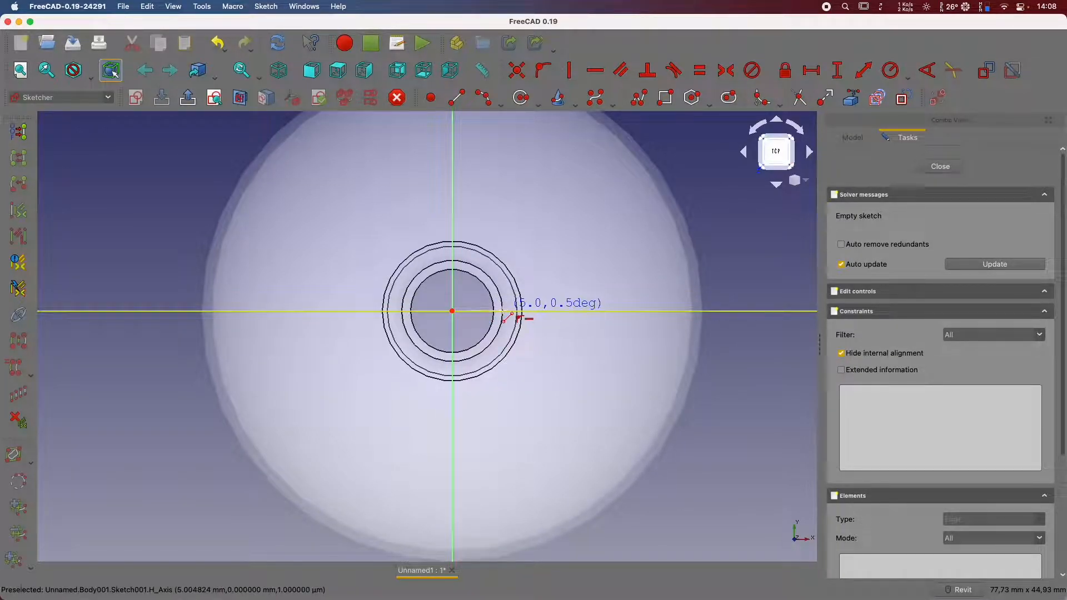
left_click(530, 311)
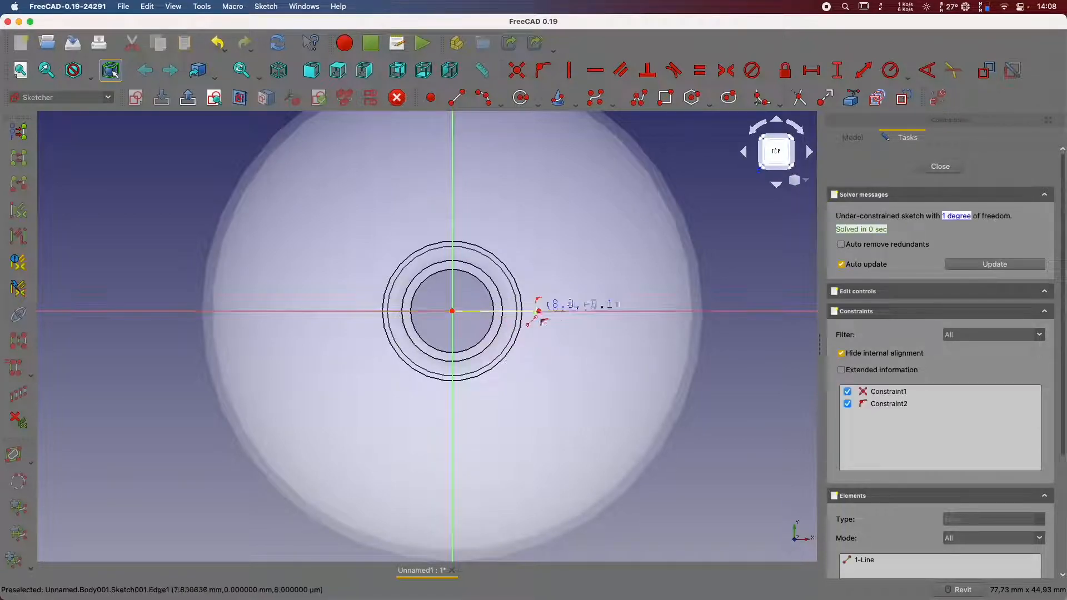
Draw a second line from the origin, about 18.5° above the horizontal one, ending outside the neck's outermost circle.
scroll(530, 314, "up", 5)
middle_click_drag(529, 316, 560, 340)
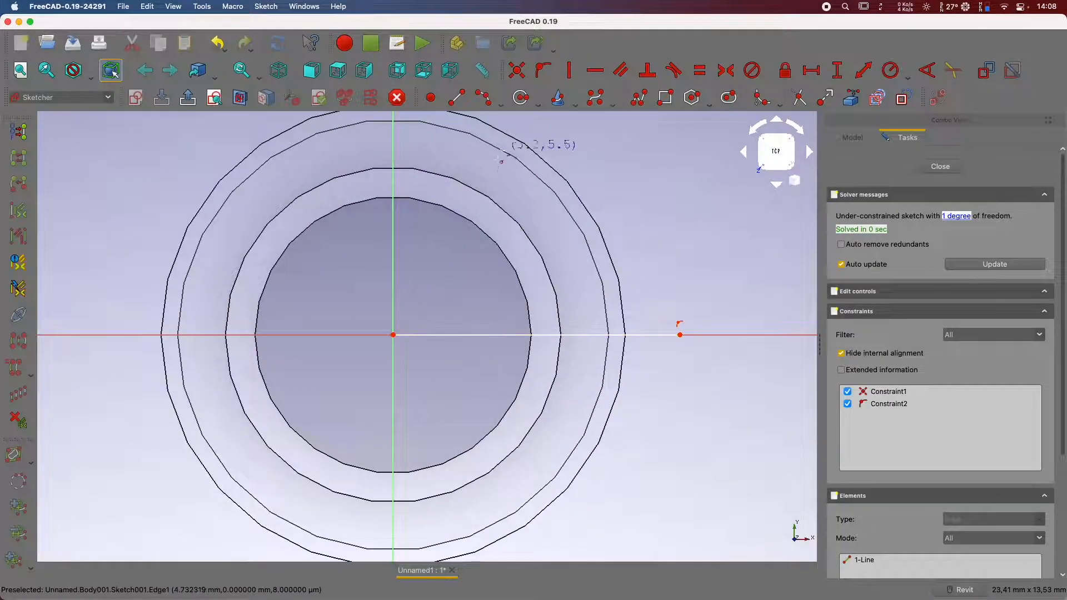
left_click(459, 104)
left_click(393, 335)
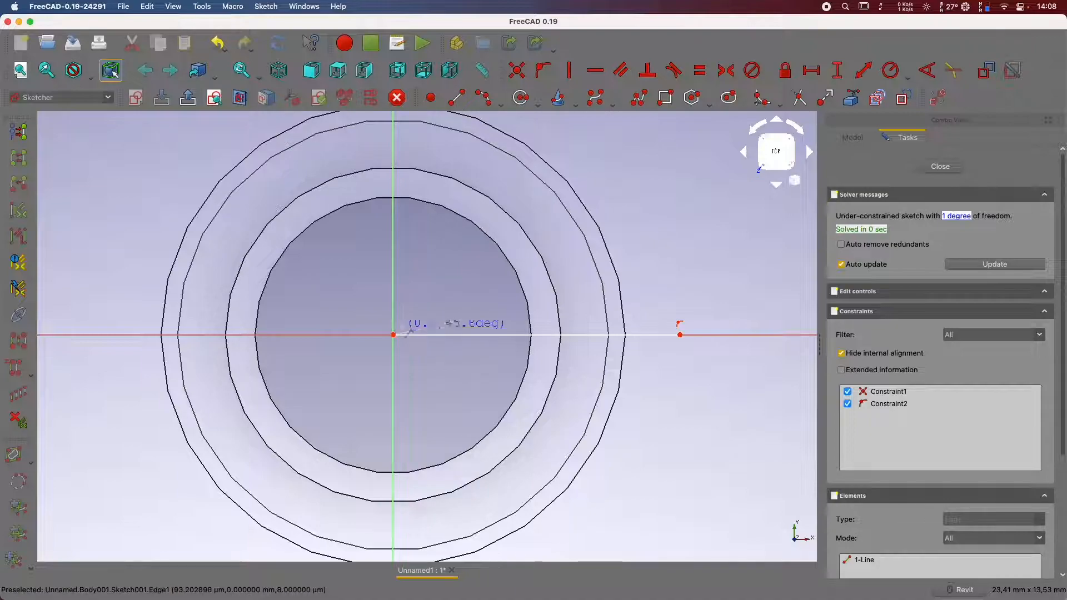
left_click(666, 243)
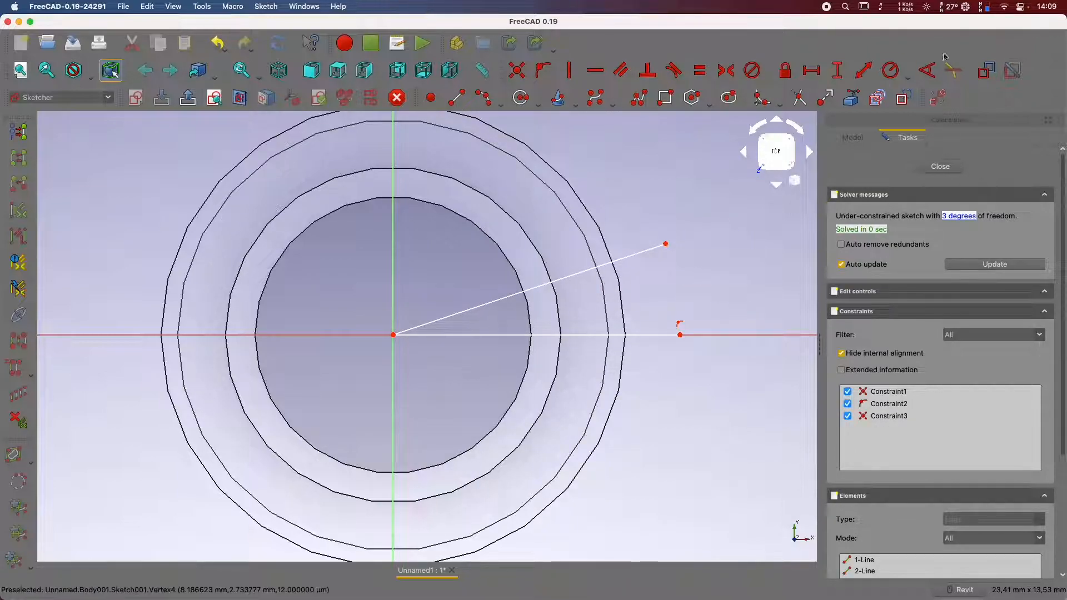
Constrain the angle between the two sketch lines to 18°.
left_click(927, 70)
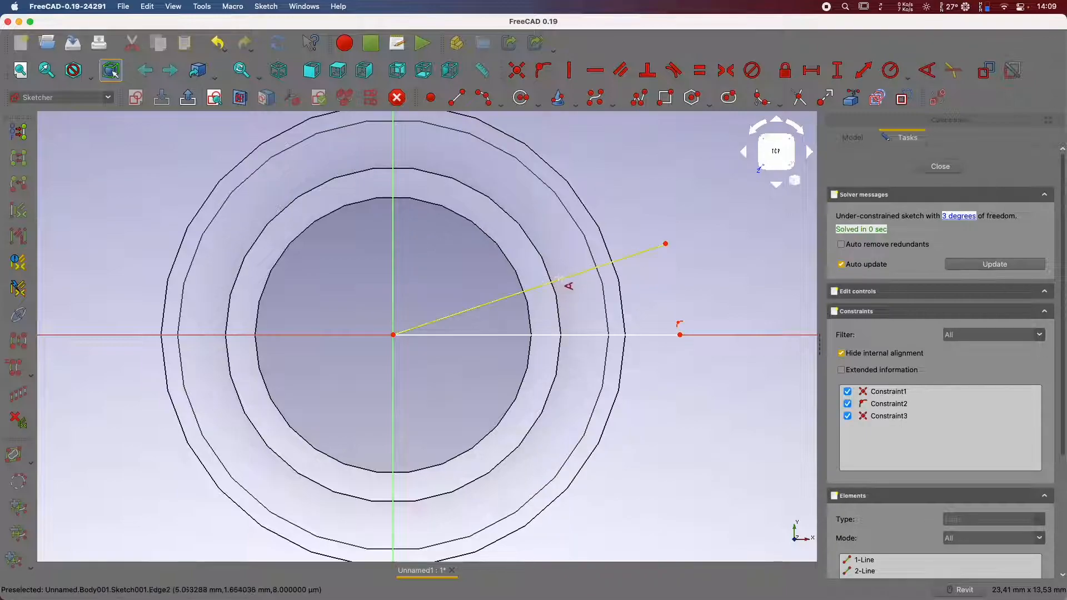
left_click(559, 278)
left_click(585, 338)
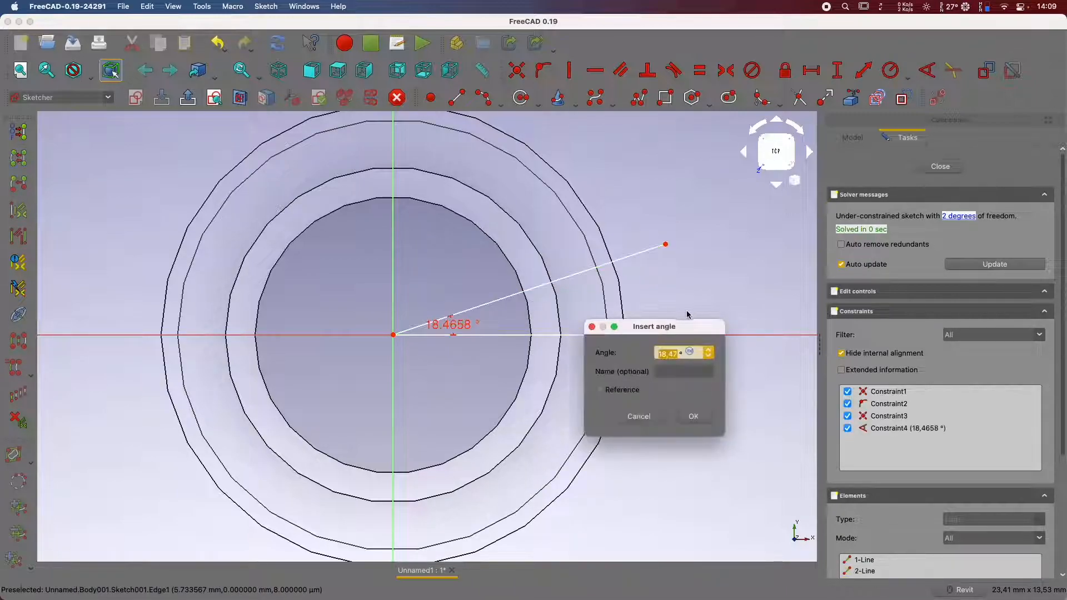
type("18")
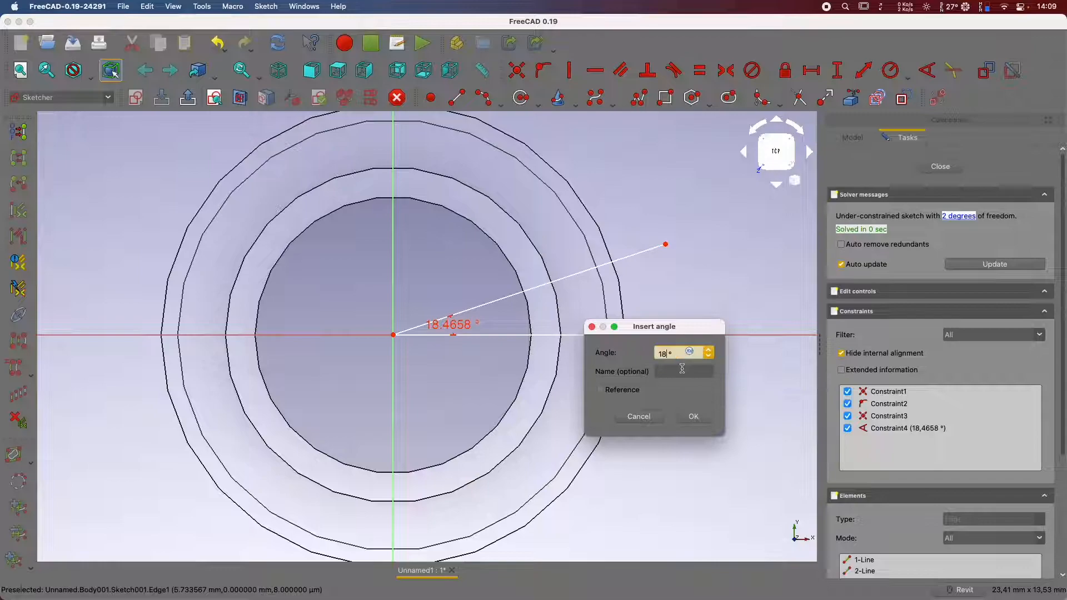
key("Return")
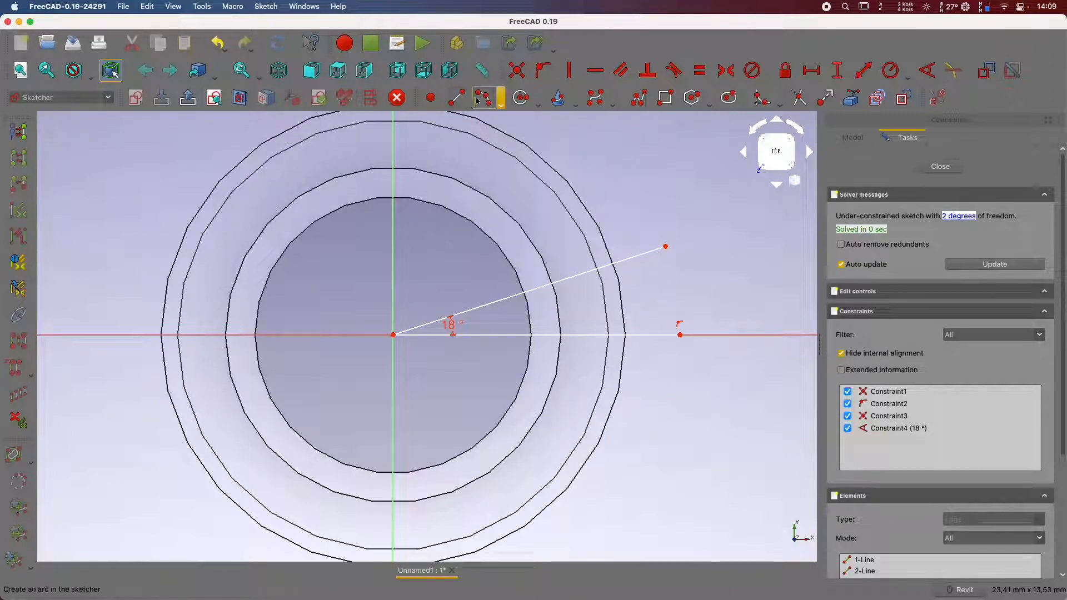
Draw a circle centred on the origin with a radius of about 6.5 mm, crossing both lines.
left_click(521, 98)
left_click(394, 334)
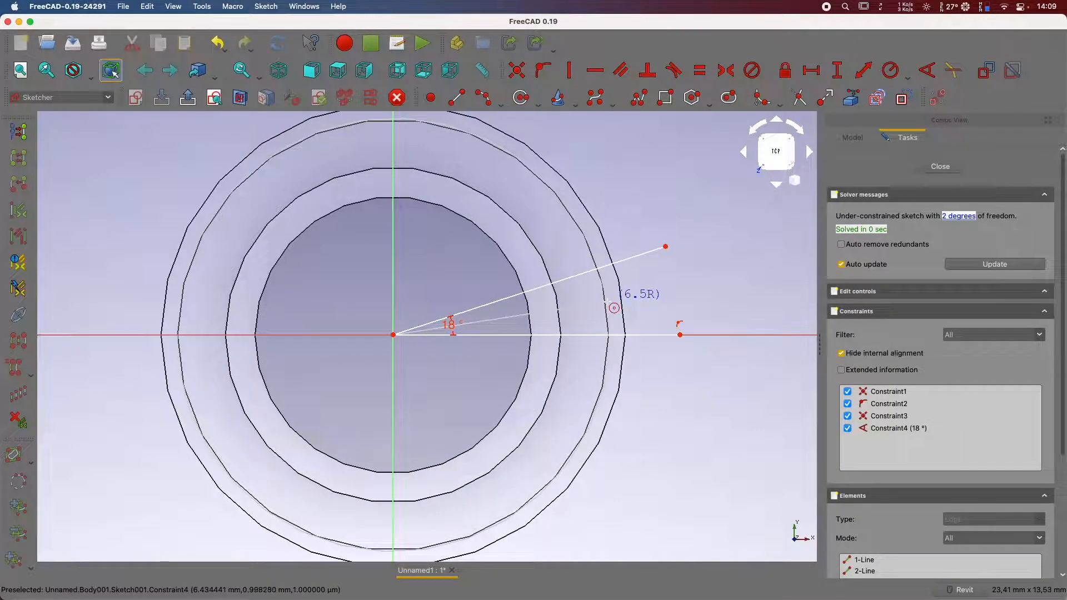
left_click(611, 307)
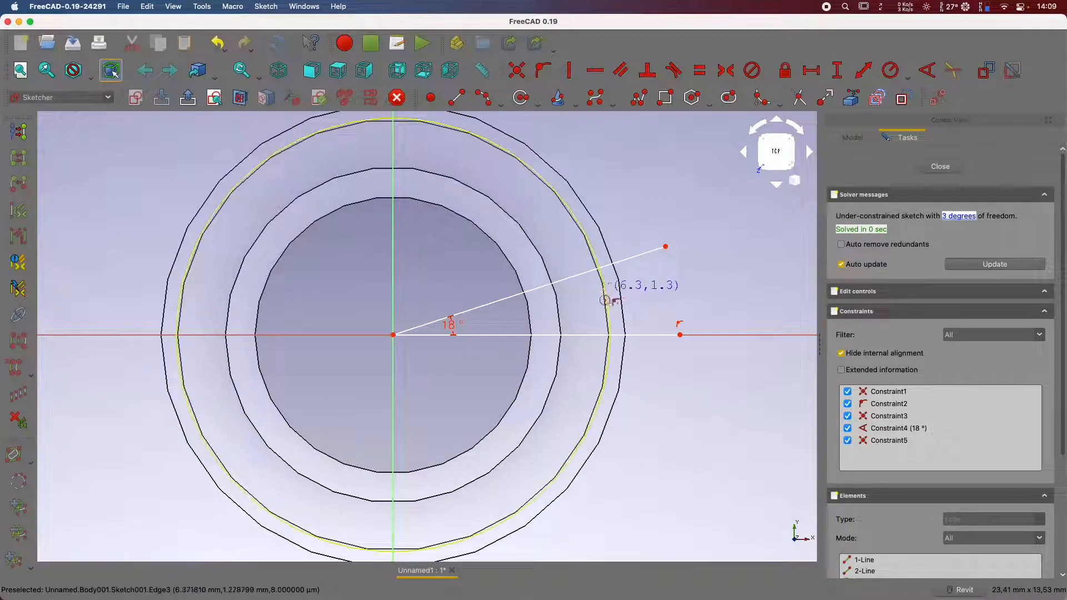
key("Escape")
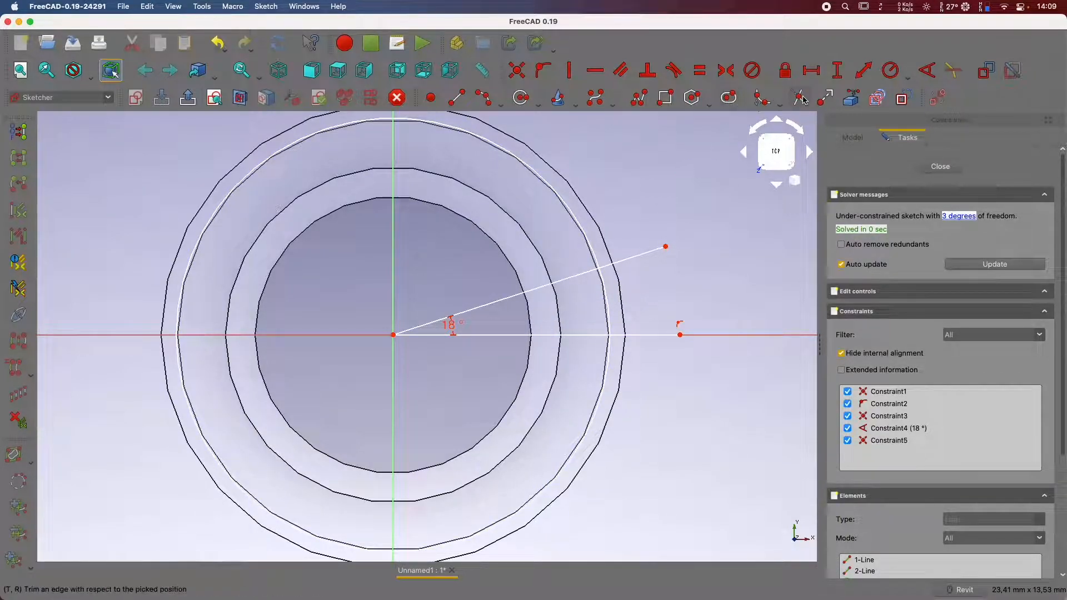
Trim the circle and both line ends to leave a closed 18° sector, and close the sketch.
left_click(568, 207)
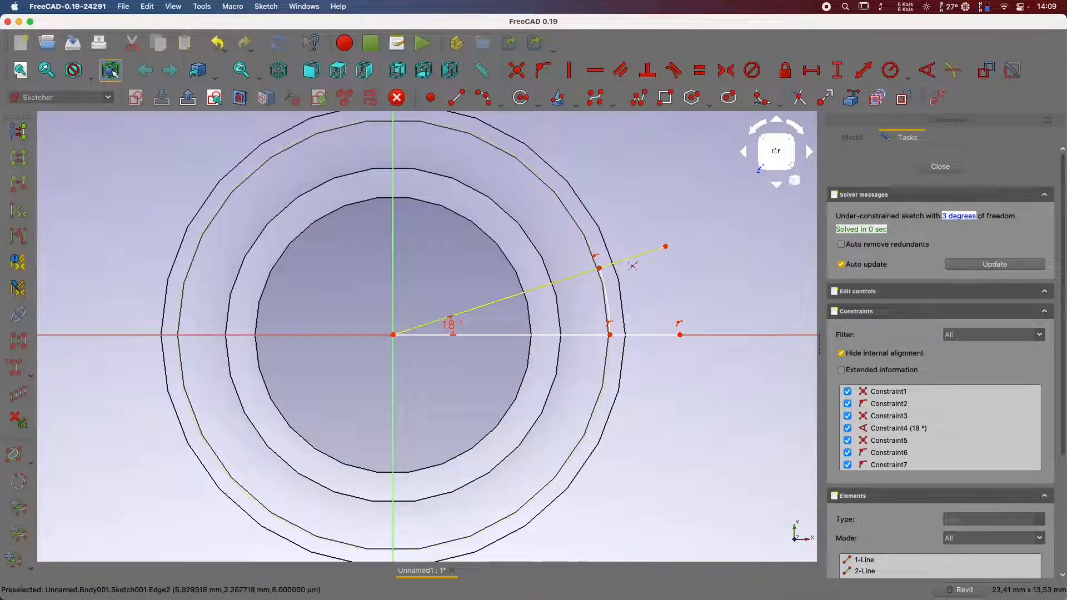
left_click(649, 346)
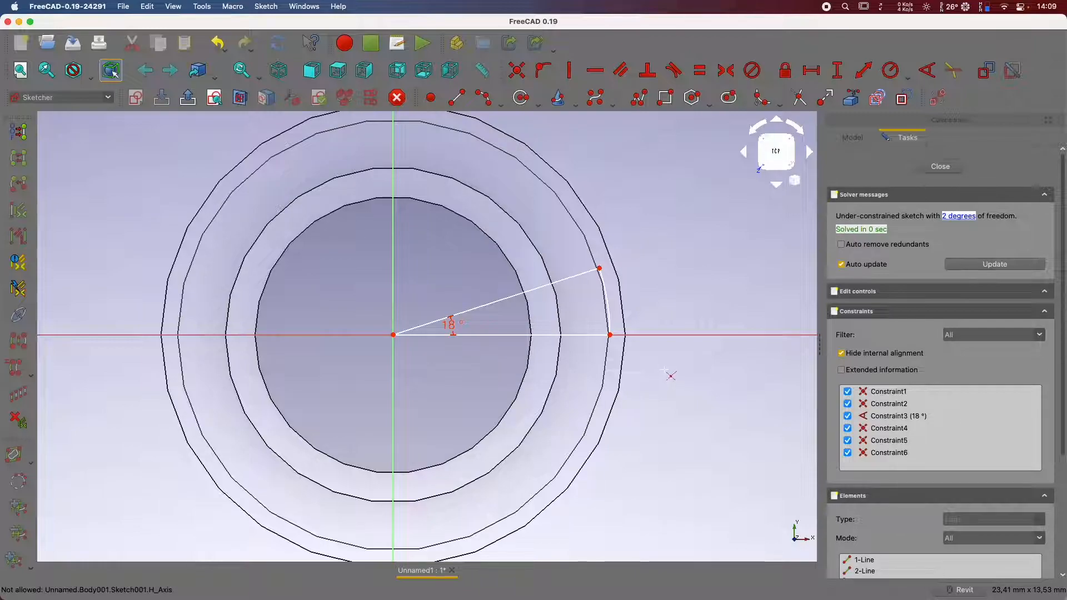
left_click(944, 167)
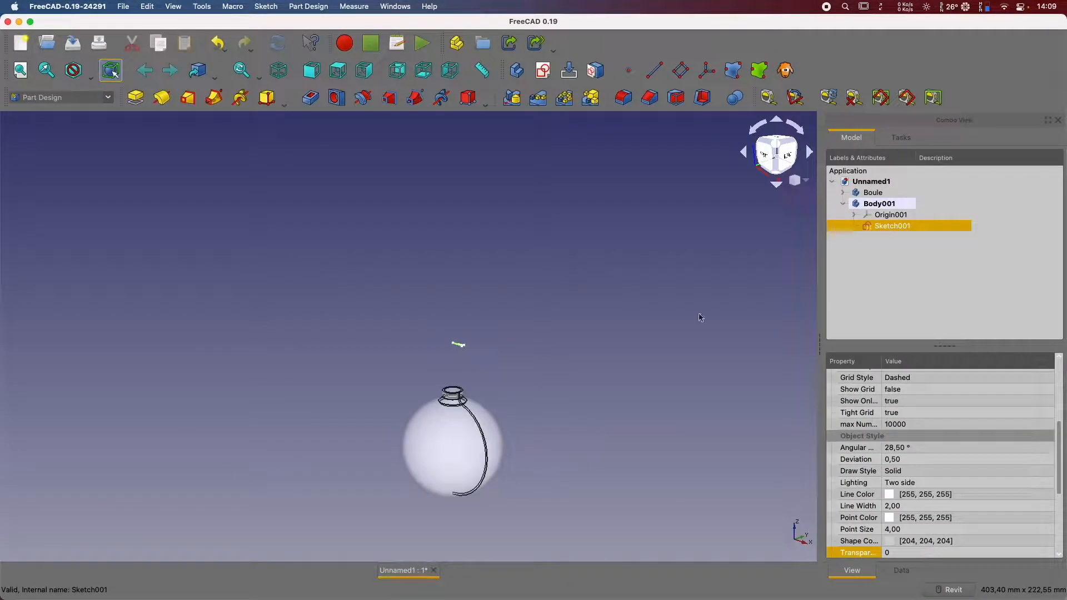
Pad the 18° sector sketch to a length of 8 mm.
left_click(910, 141)
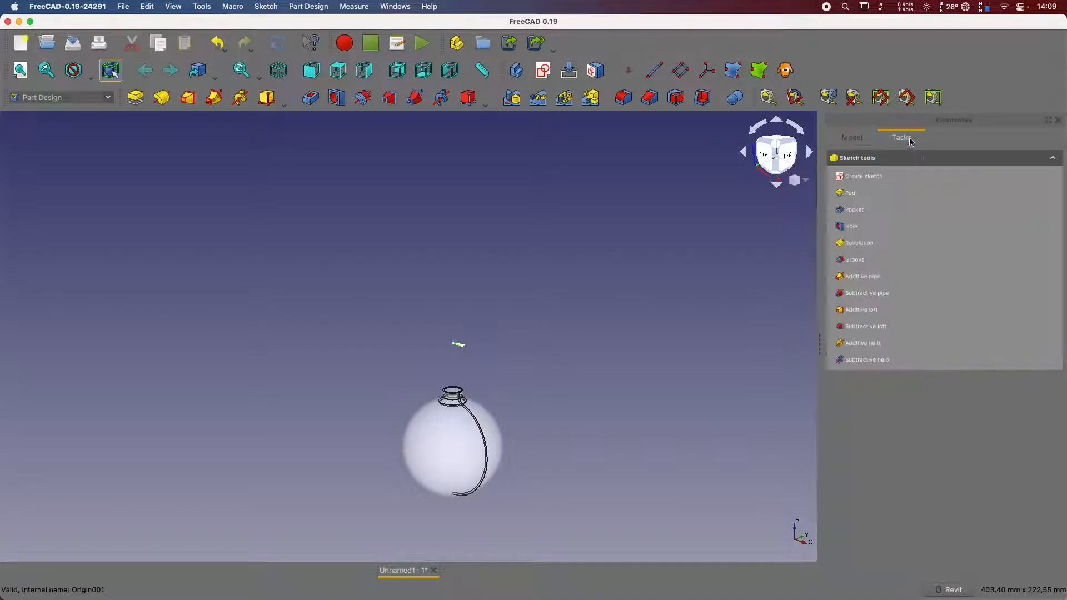
left_click(848, 194)
scroll(455, 331, "up", 3)
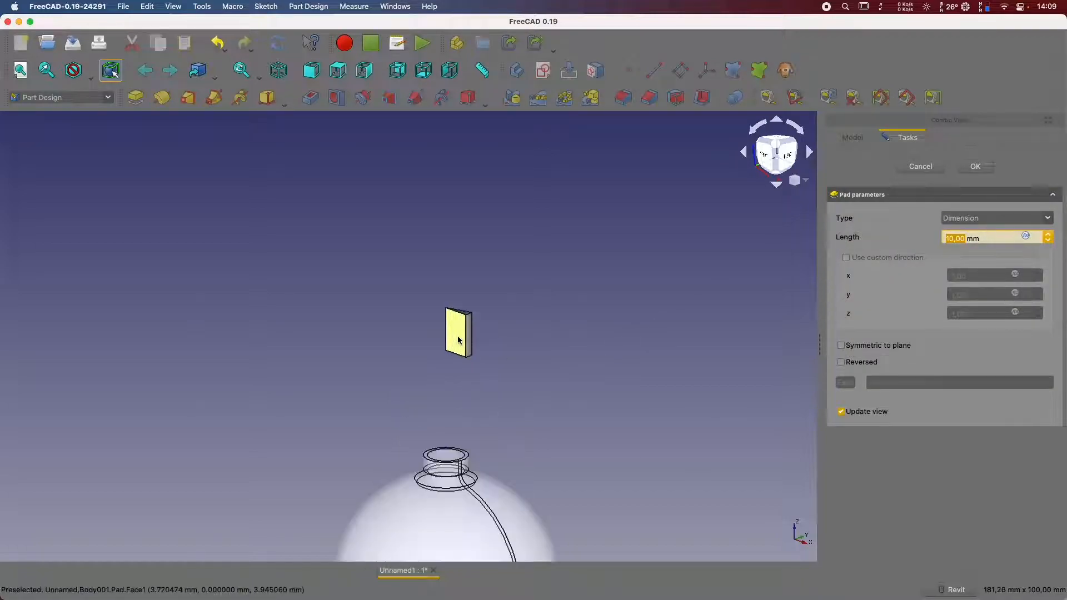
scroll(459, 317, "up", 2)
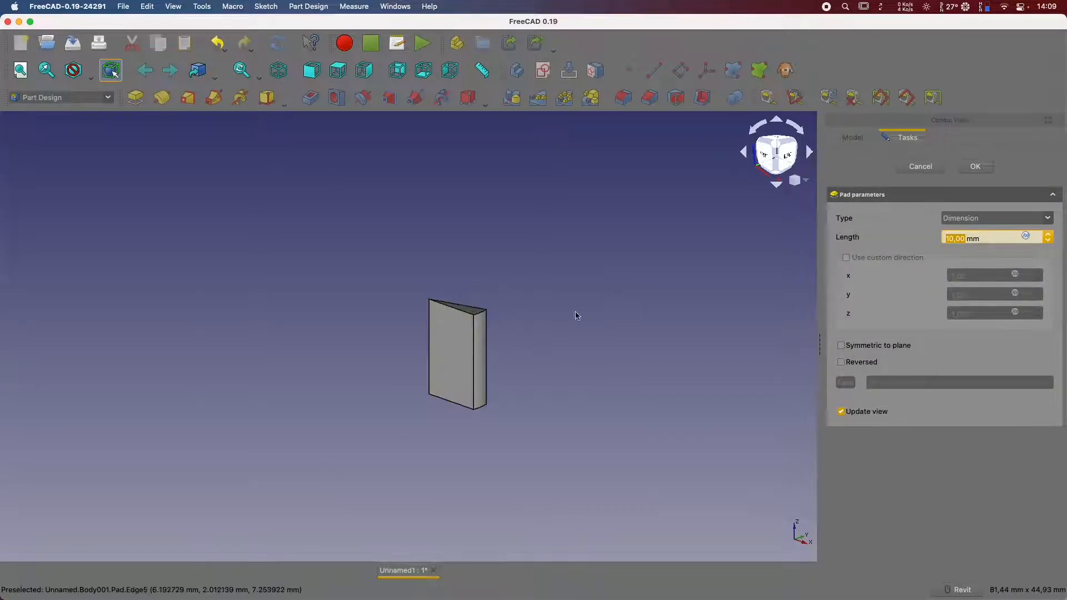
scroll(553, 332, "down", 4)
scroll(541, 399, "up", 2)
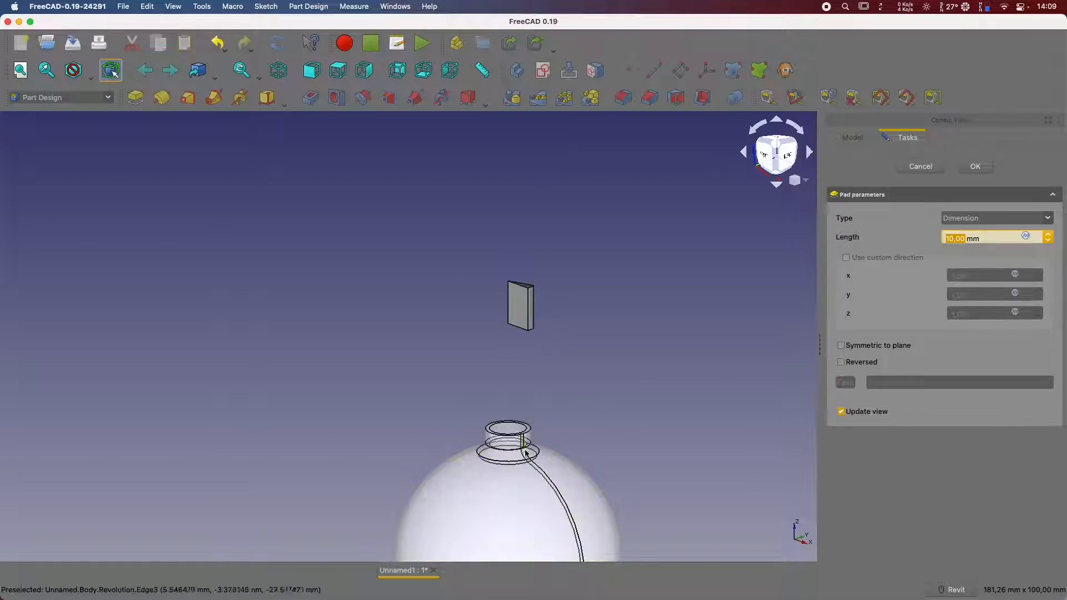
type("9")
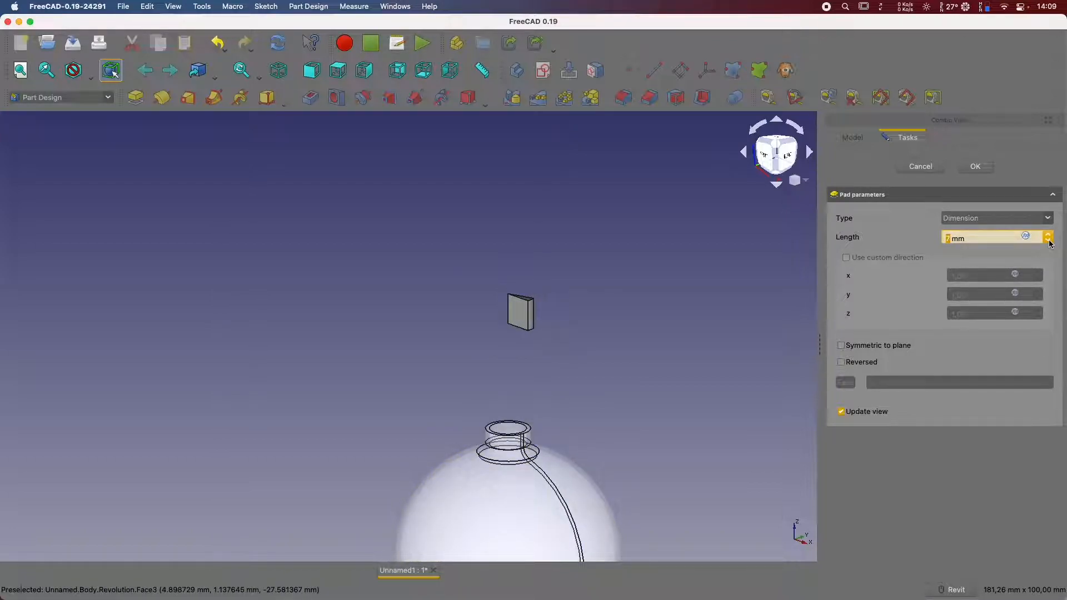
left_click(788, 161)
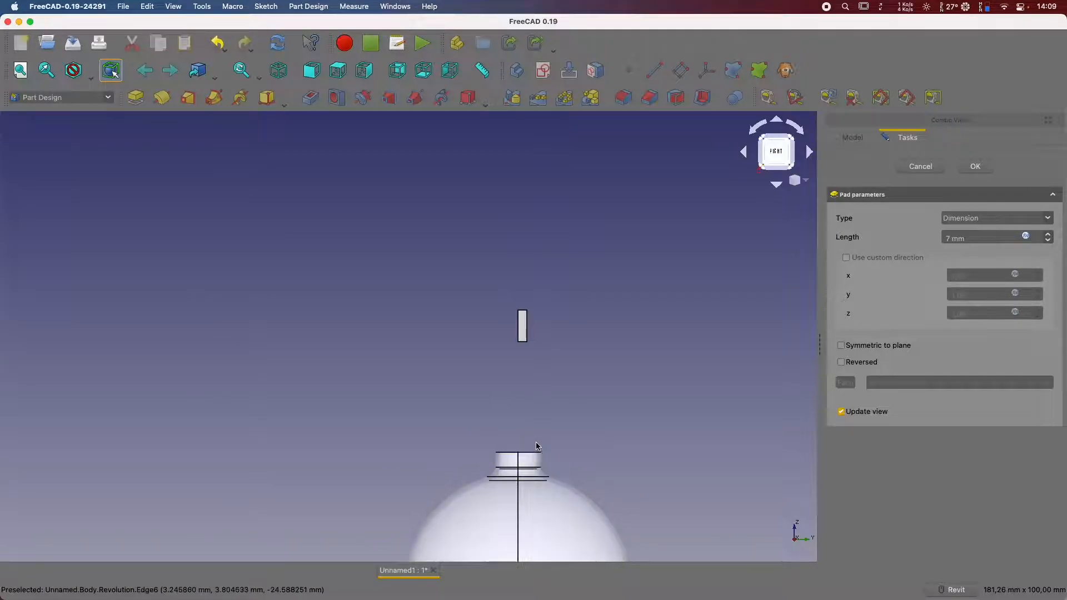
left_click(1047, 235)
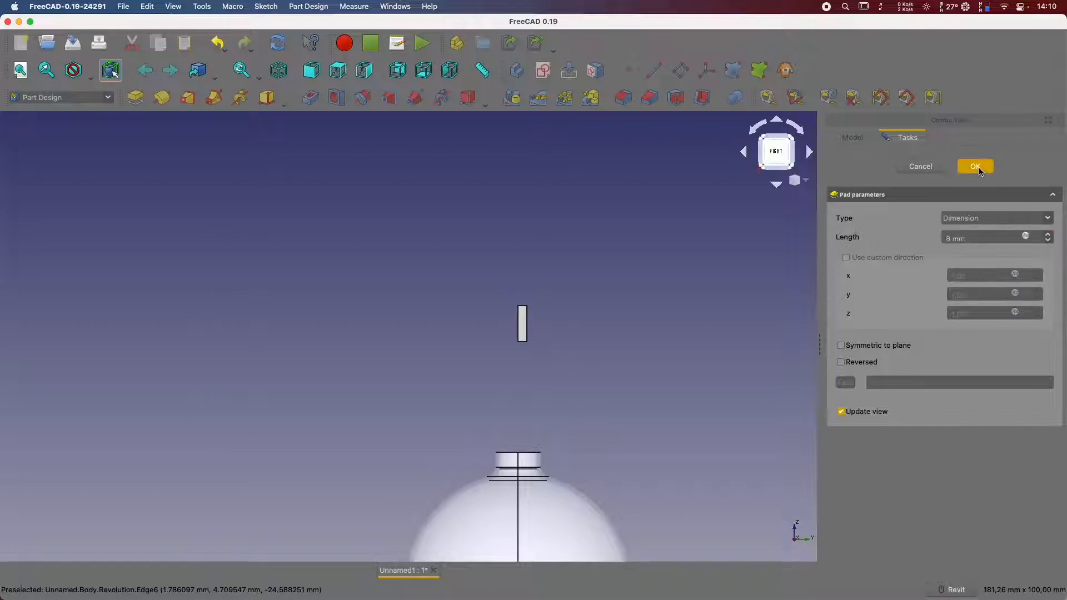
left_click(975, 166)
Create a new sketch on the underside face of the padded wedge.
middle_click_drag(528, 353, 553, 428, "shift")
middle_click_drag(414, 364, 516, 344, "shift")
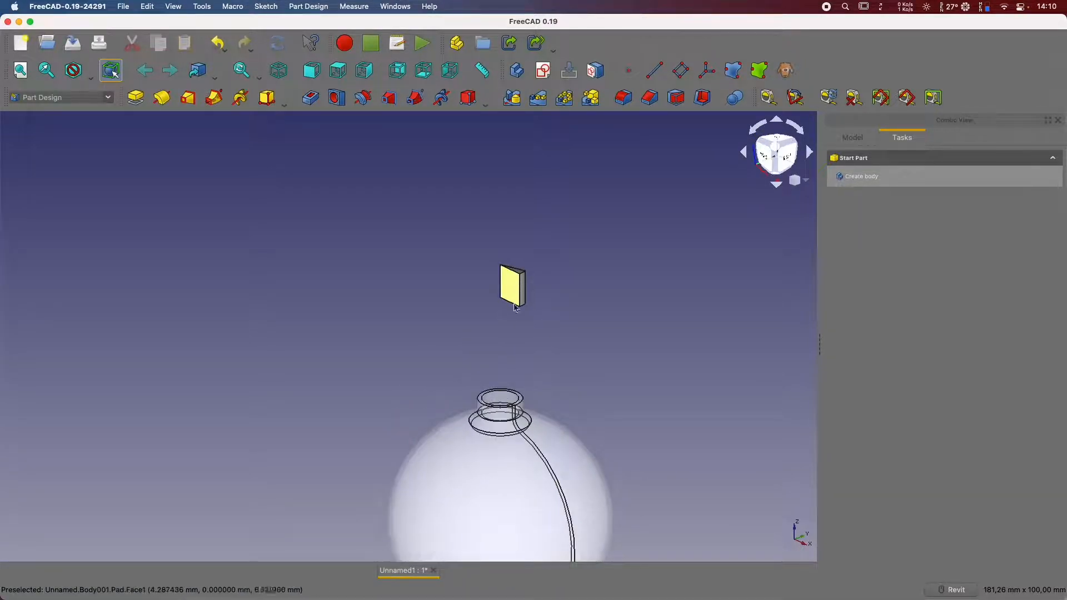
middle_click_drag(542, 417, 514, 307, "shift")
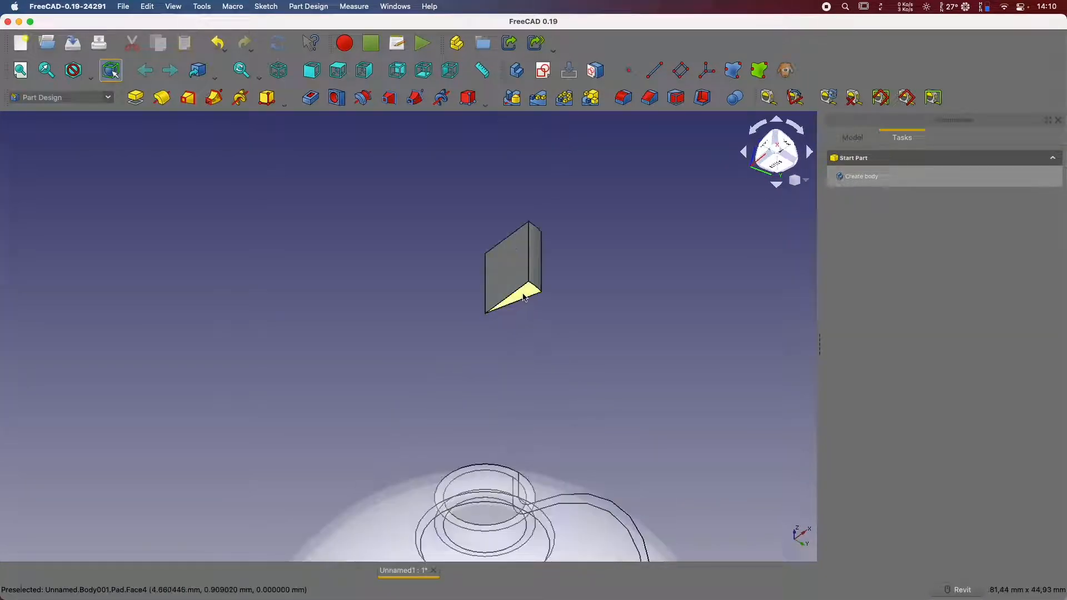
left_click(522, 298)
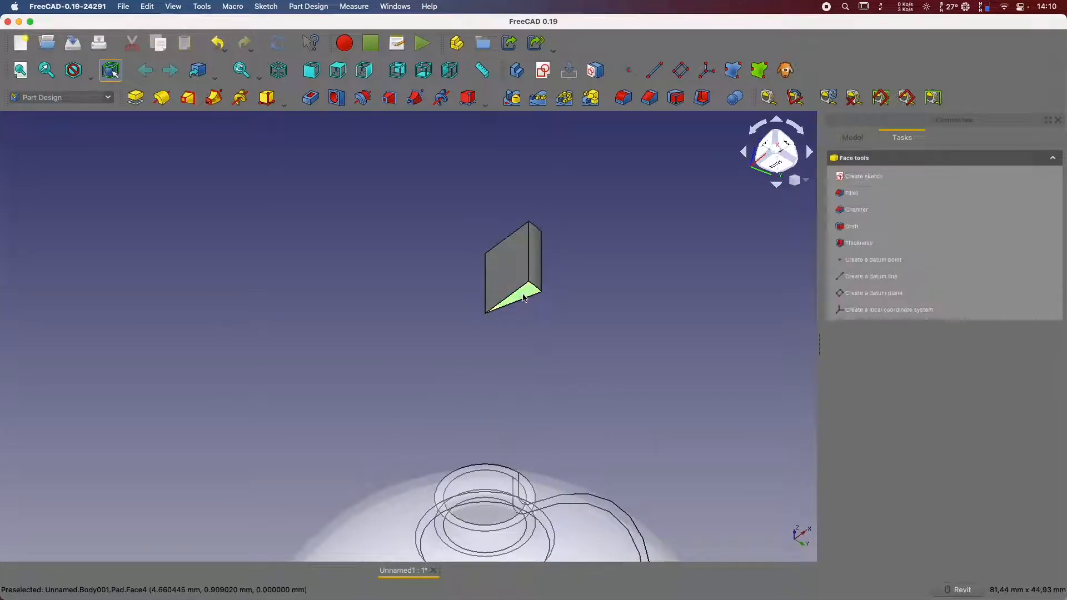
left_click(873, 178)
scroll(576, 335, "up", 5)
middle_click_drag(599, 194, 625, 213, "shift")
scroll(591, 289, "down", 10)
mouse_move(591, 291)
middle_mouse_down("shift")
mouse_move(569, 363)
mouse_move(567, 351)
middle_mouse_up("shift")
scroll(567, 351, "up", 6)
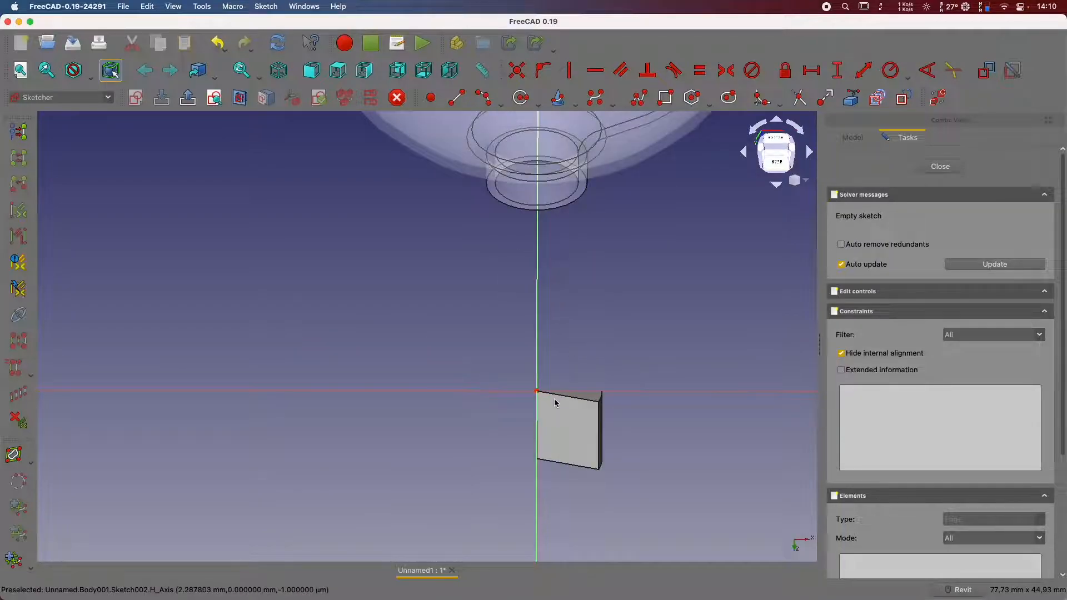
Draw a circle centred on the origin with a radius of about 5.2 mm, compare it with the neck from below, and close the sketch.
left_click(521, 97)
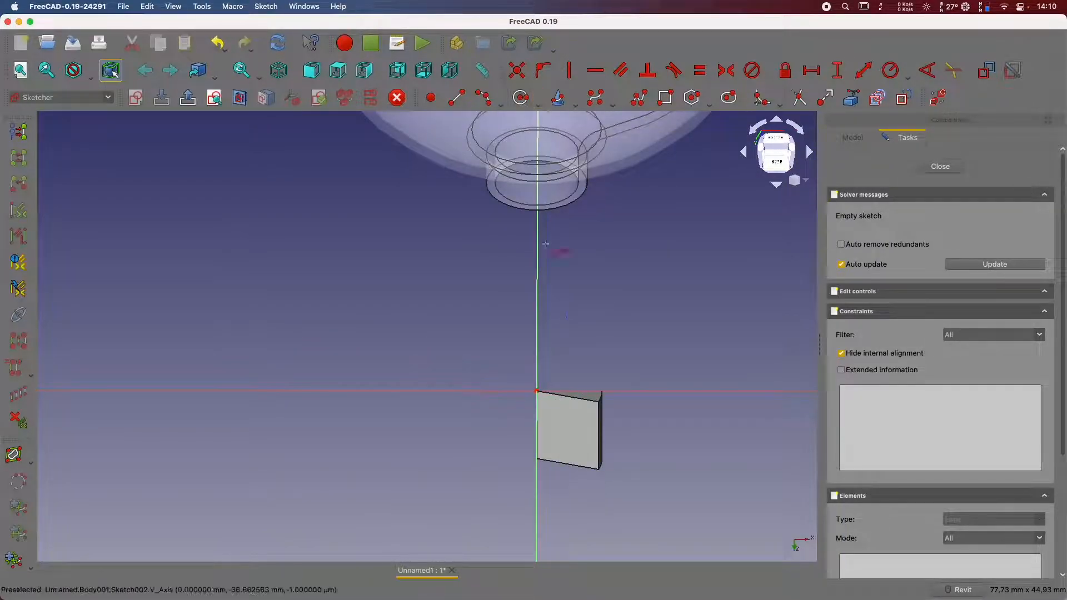
left_click(537, 391)
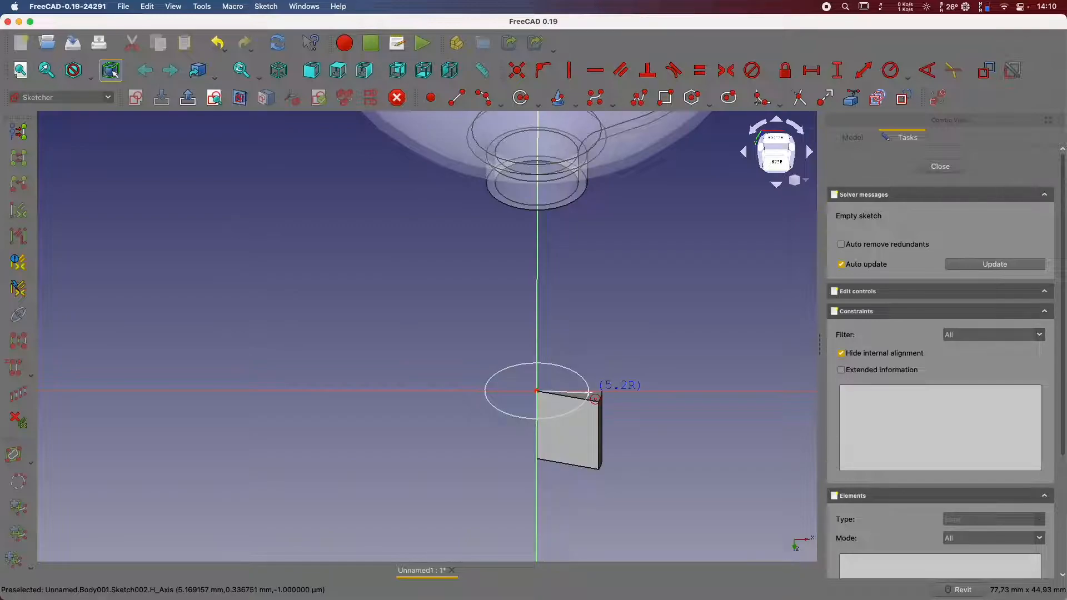
left_click(594, 398)
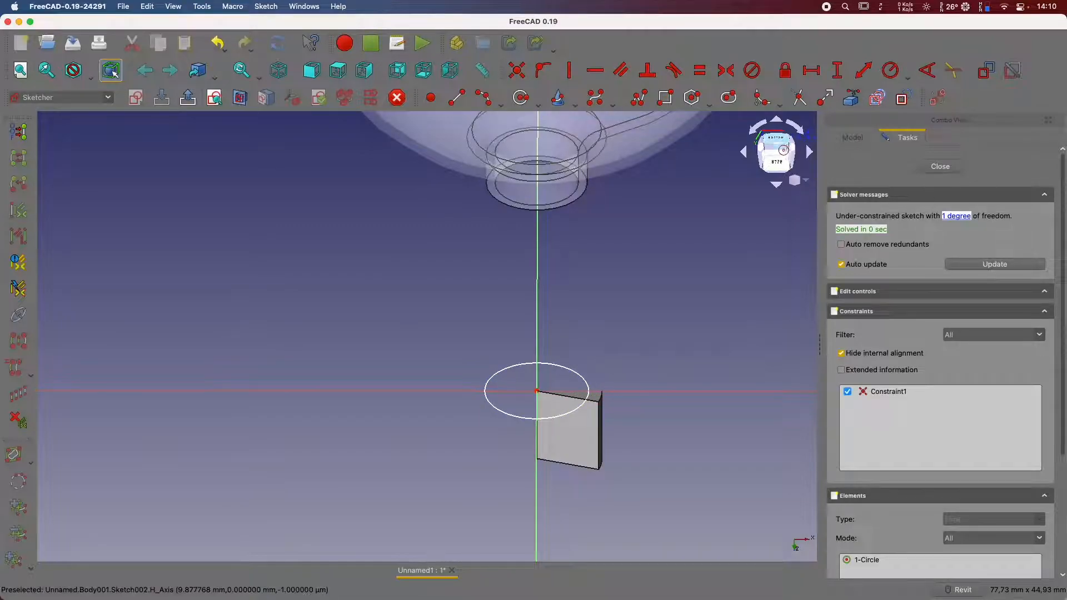
left_click(778, 138)
scroll(606, 267, "up", 5)
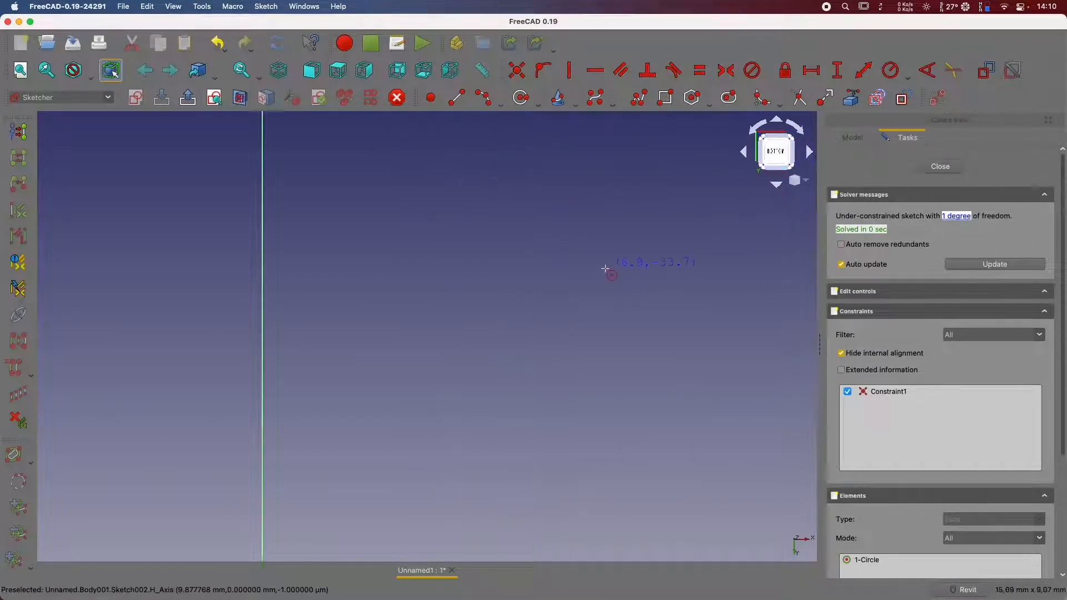
scroll(612, 272, "down", 9)
middle_click_drag(647, 227, 609, 416)
scroll(565, 299, "up", 8)
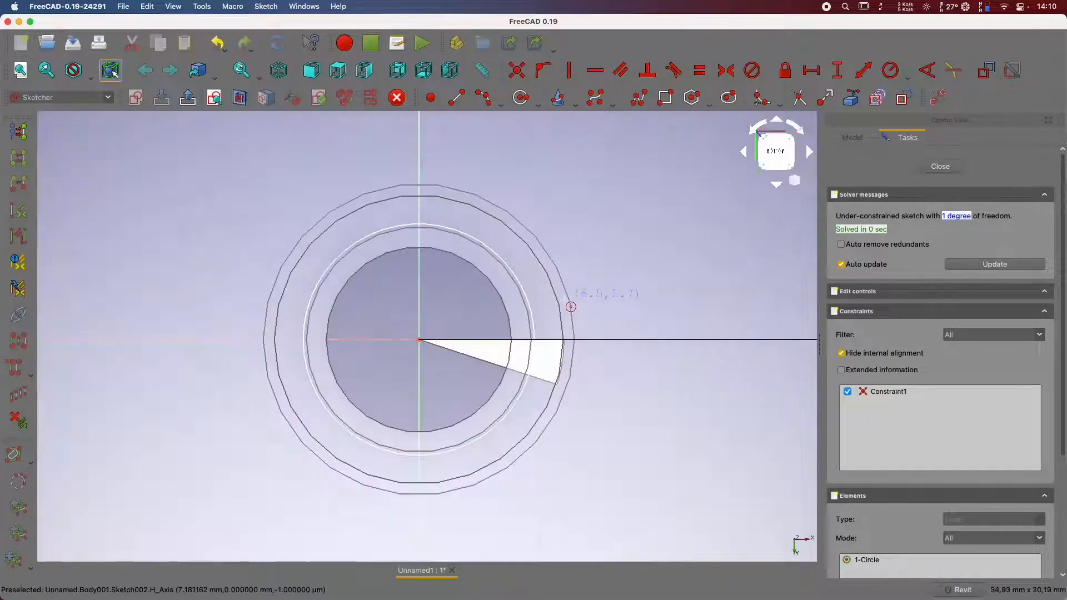
scroll(550, 353, "up", 4)
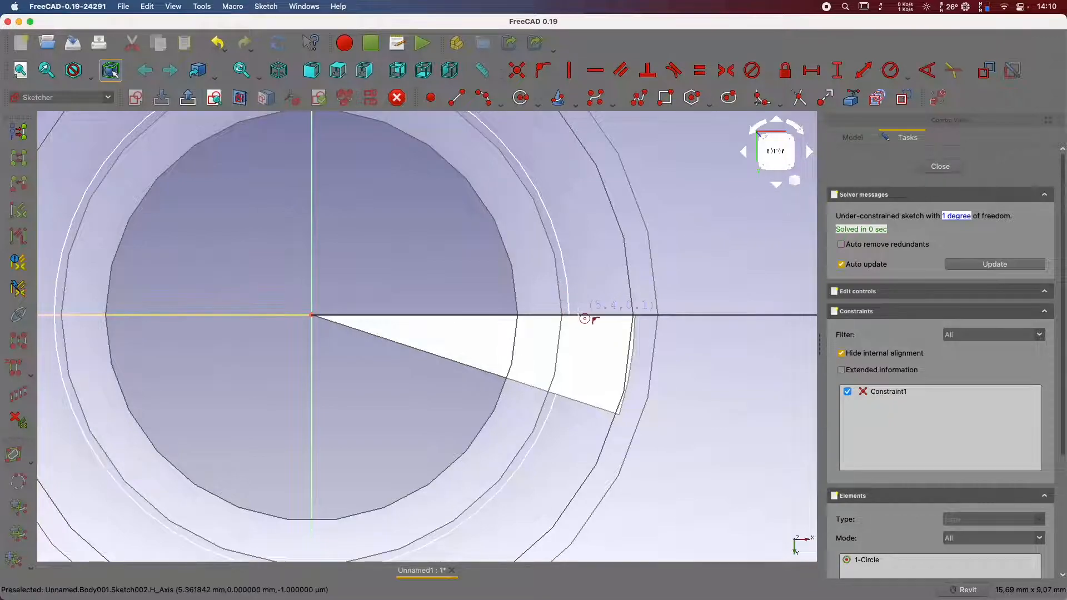
scroll(686, 316, "down", 6)
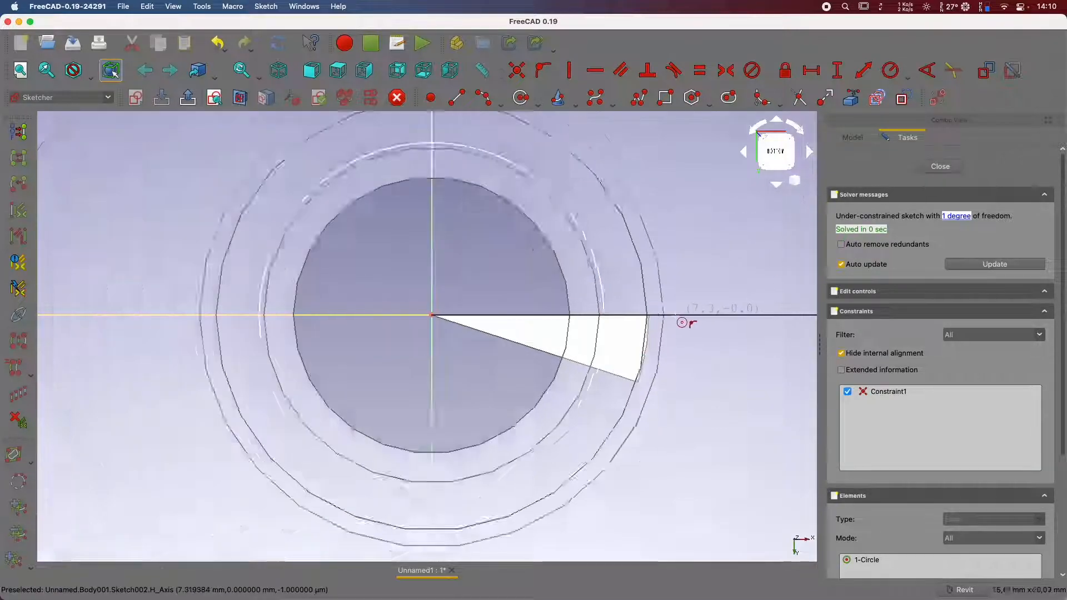
left_click(940, 166)
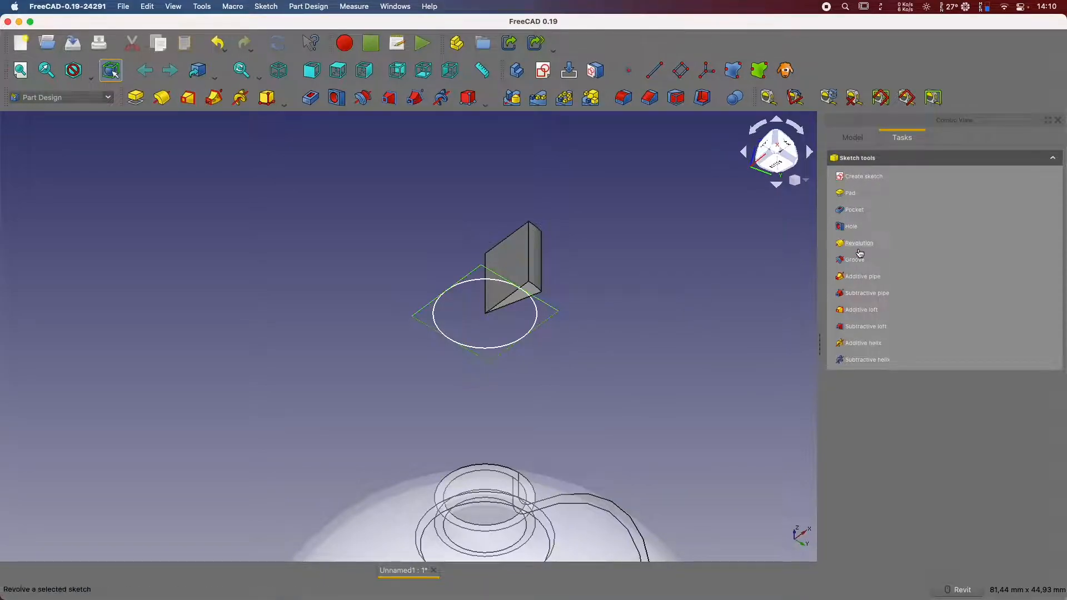
Pocket the circle sketch 6.5 mm deep into the wedge, leaving an outer leg.
left_click(854, 210)
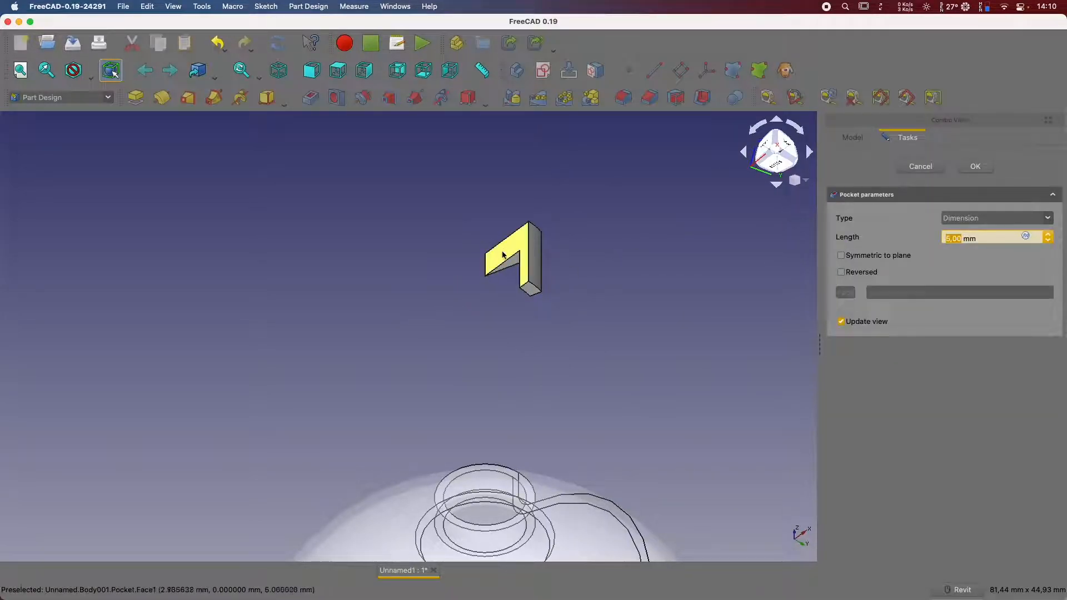
left_click(1049, 237)
left_click(1048, 236)
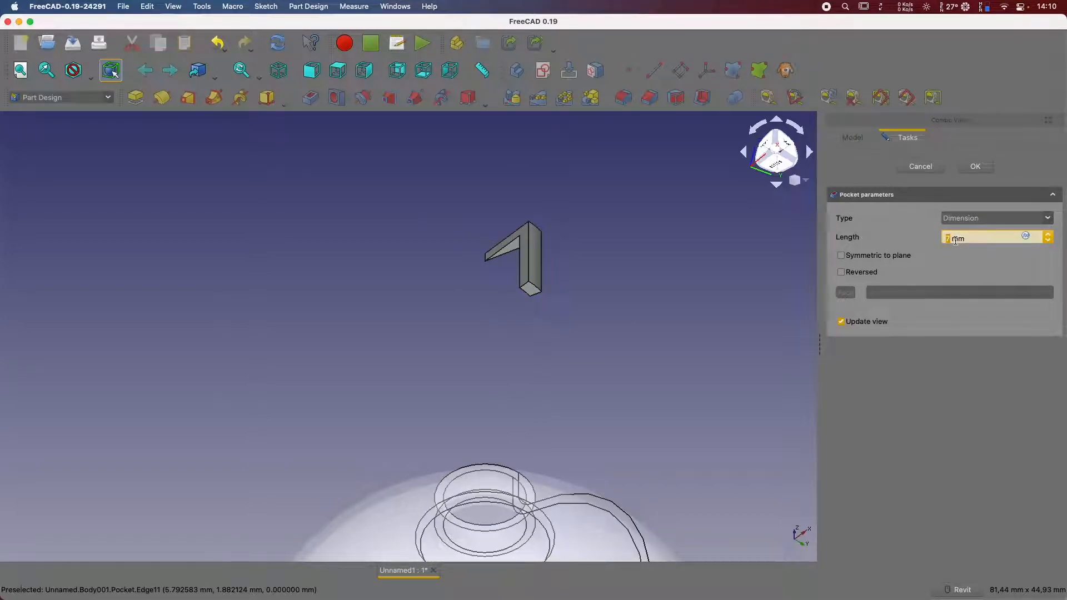
type("6,5")
key("Return")
scroll(602, 300, "down", 5)
scroll(600, 331, "up", 5)
scroll(614, 369, "down", 5)
scroll(599, 327, "up", 3)
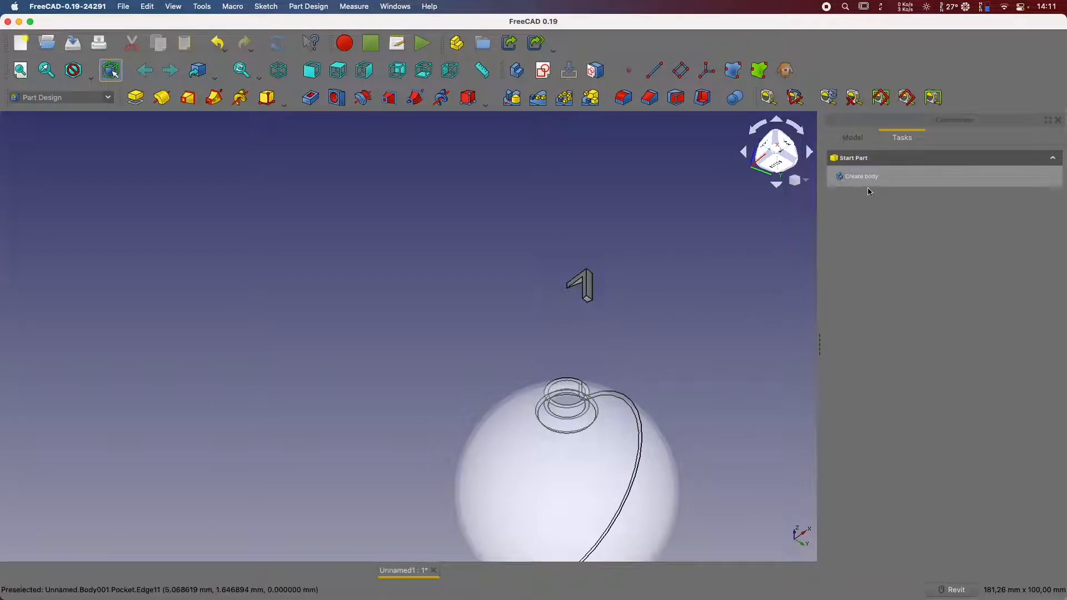
Fillet one straight radial edge at the leg's lower end with a 0.8 mm radius and add the opposite radial edge to the fillet.
scroll(583, 286, "up", 5)
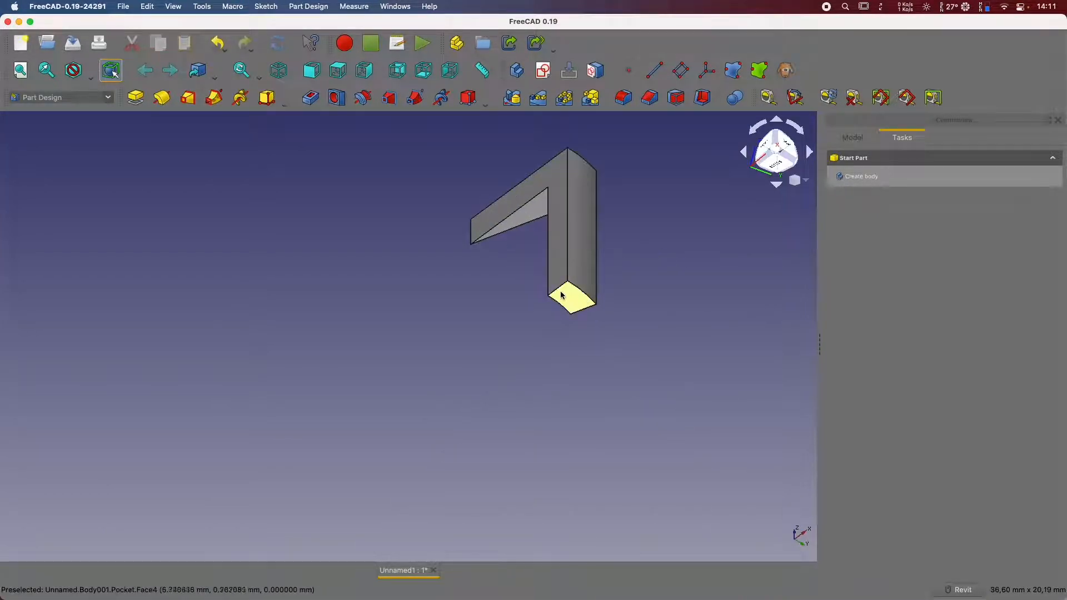
left_click(560, 290)
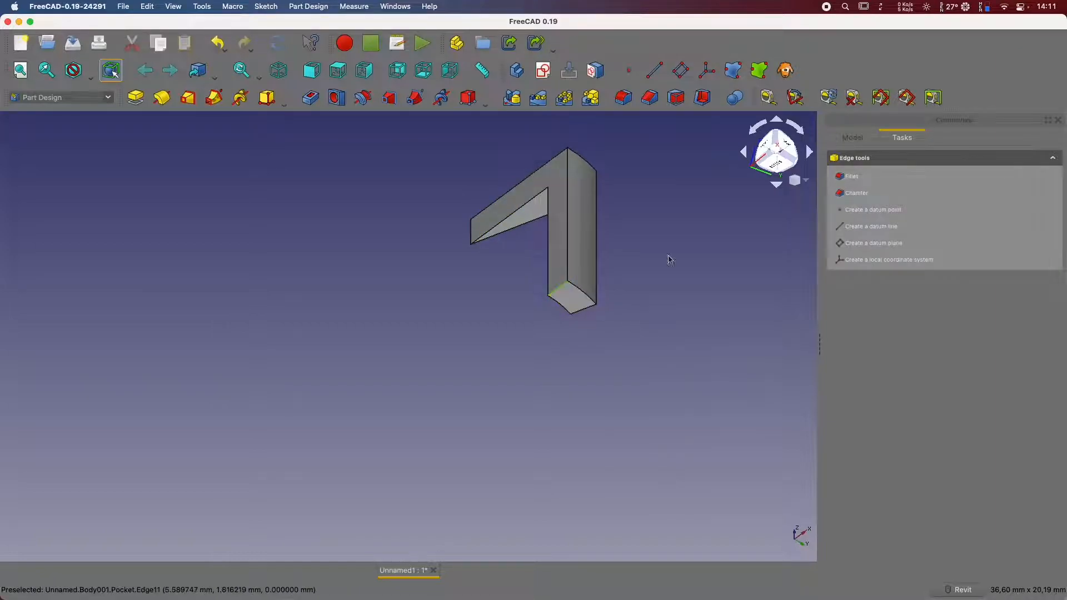
left_click(623, 98)
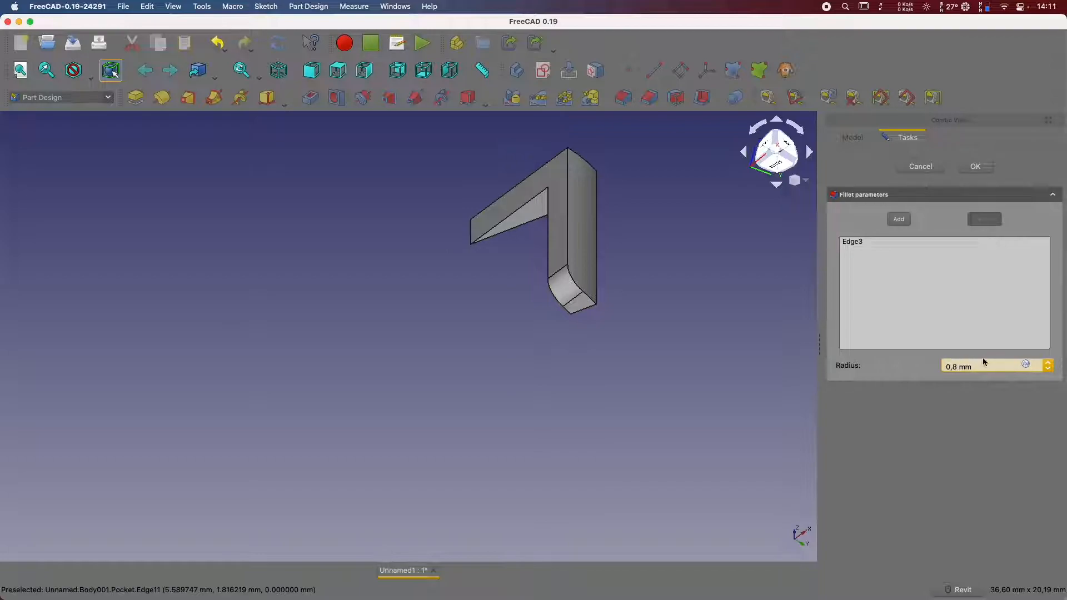
left_click(900, 222)
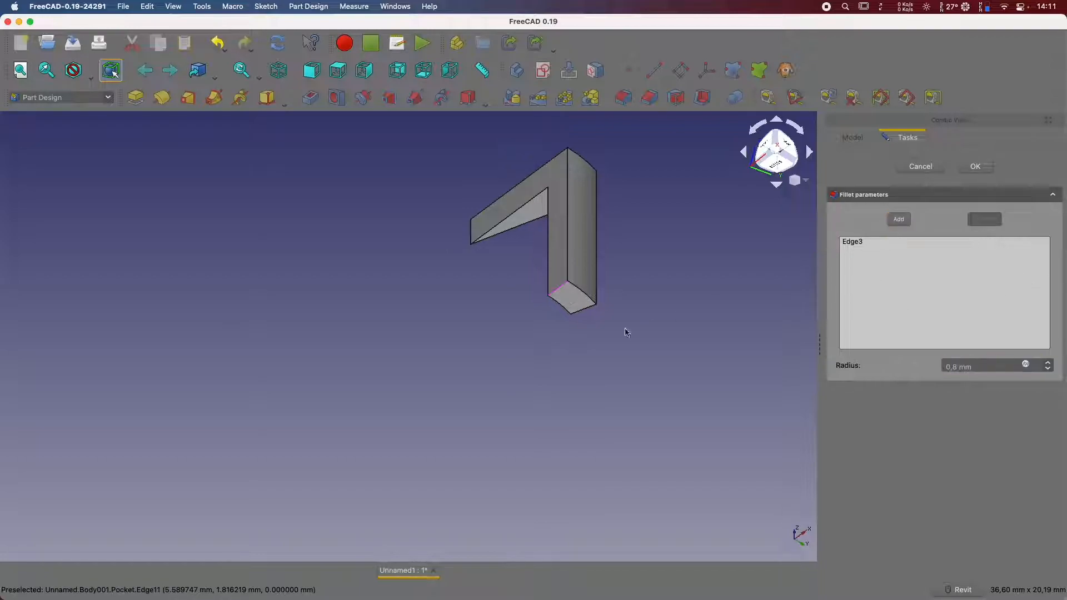
left_click(584, 314)
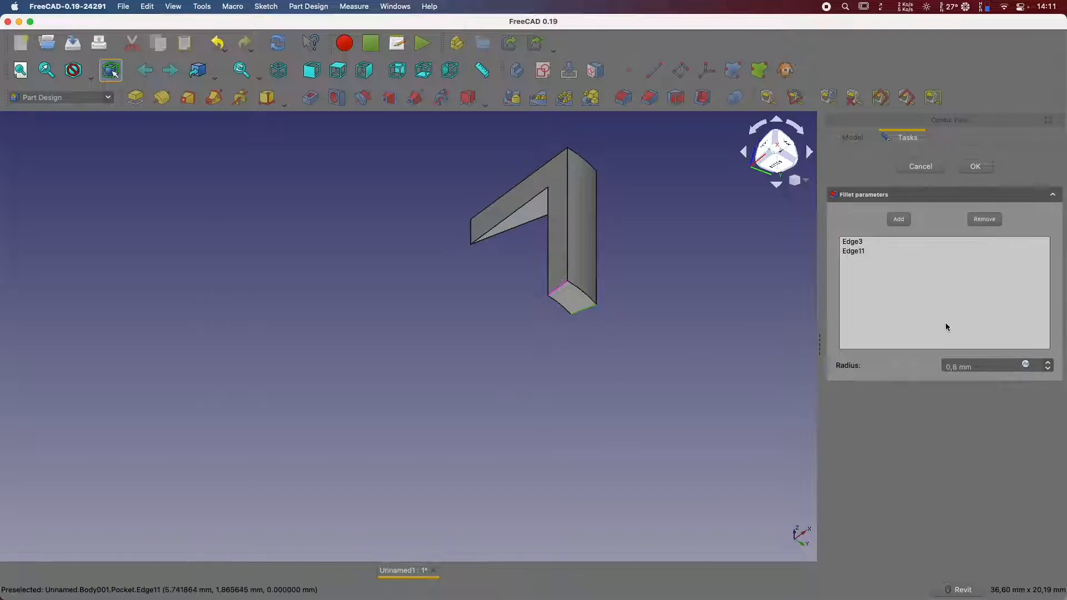
Set the two-edge fillet's radius to 0.7 mm, adjust it once more and apply the fillet.
left_click(978, 367)
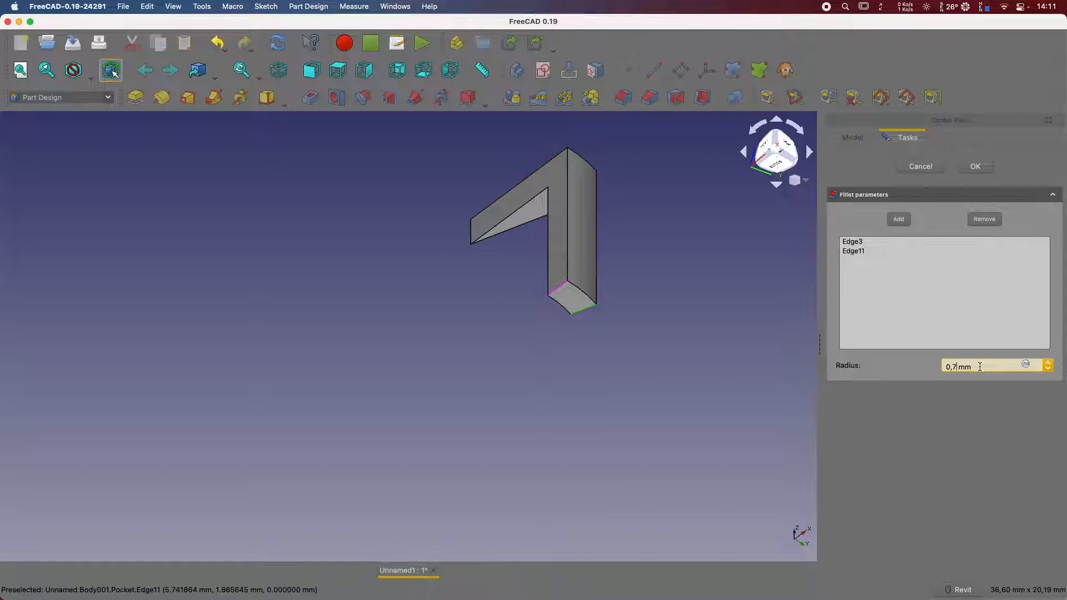
middle_click_drag(679, 317, 675, 291)
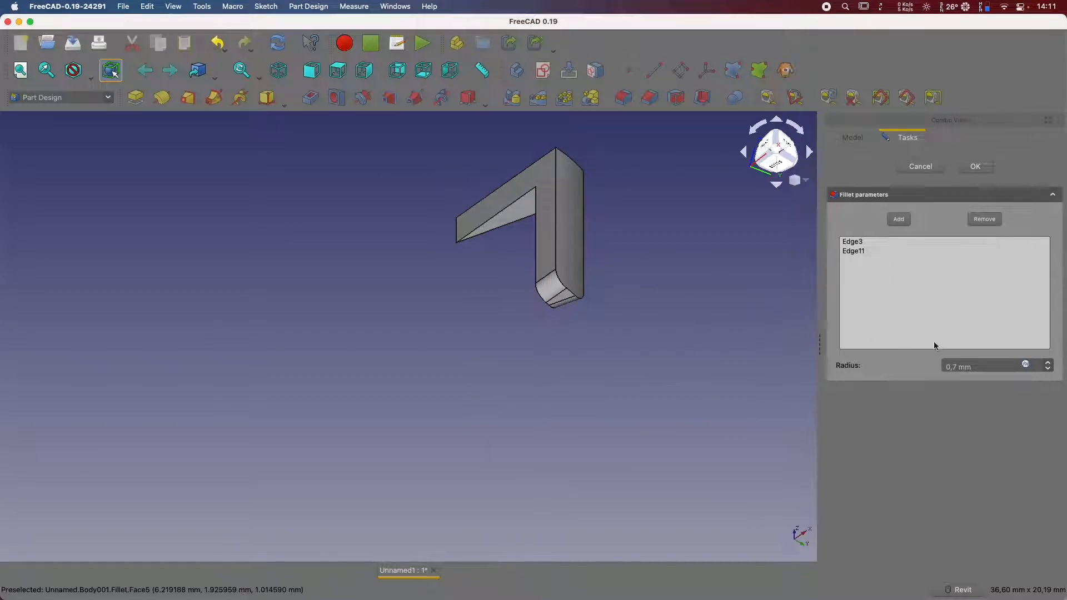
left_click(954, 366)
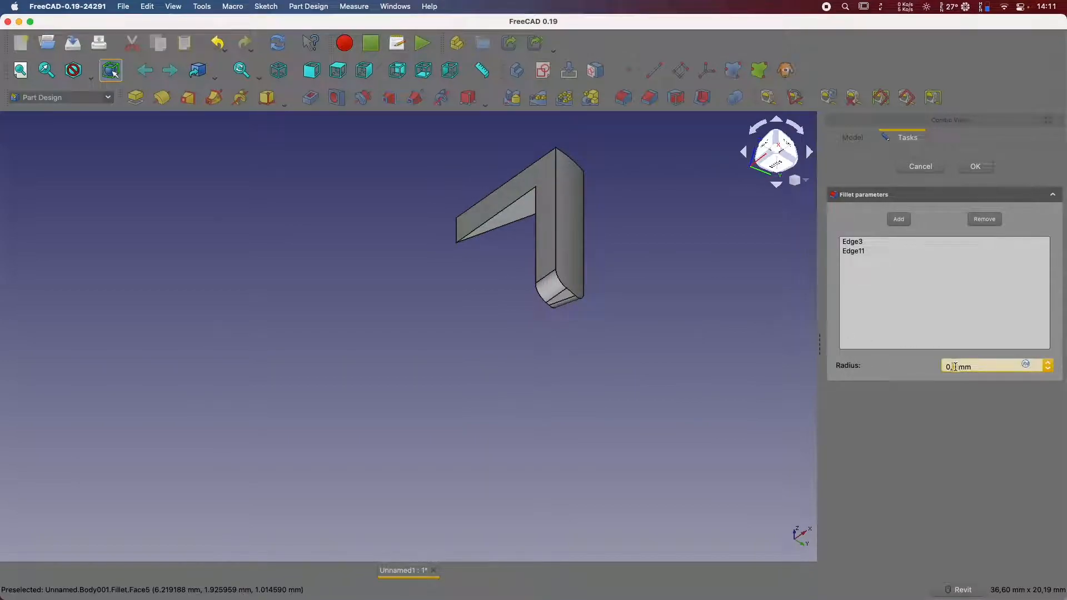
left_click(988, 441)
left_click(993, 219)
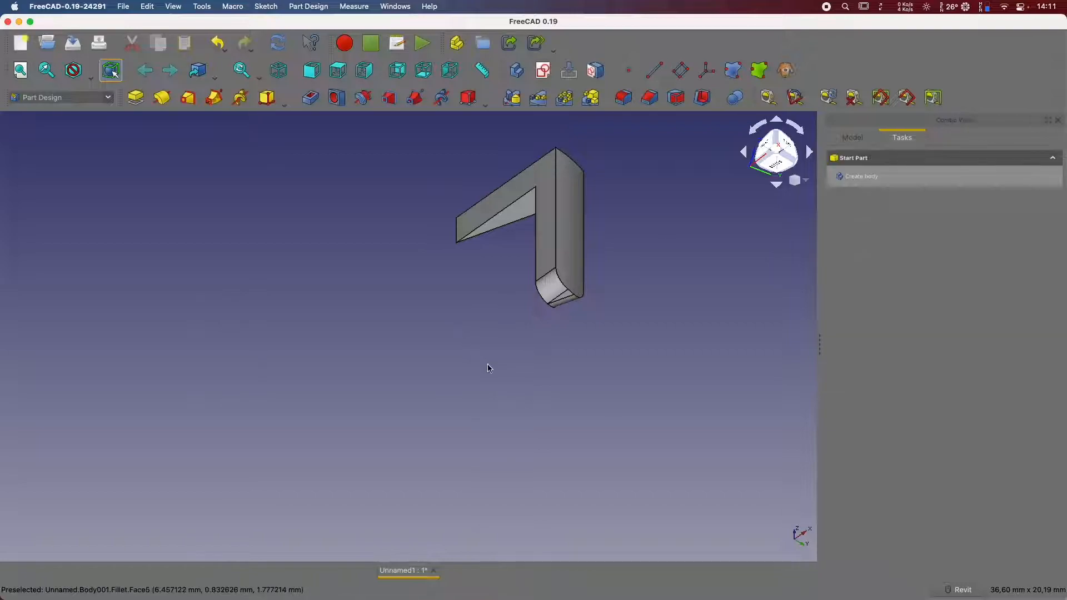
Make the Boule body opaque again by setting its transparency to 0.
scroll(574, 362, "down", 5)
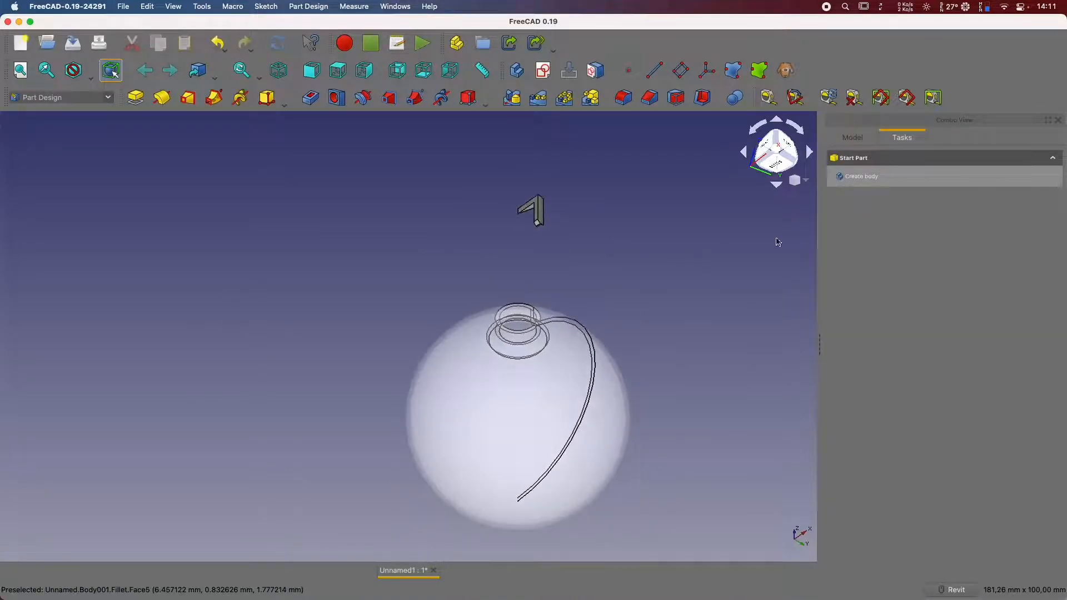
left_click(853, 137)
left_click(882, 192)
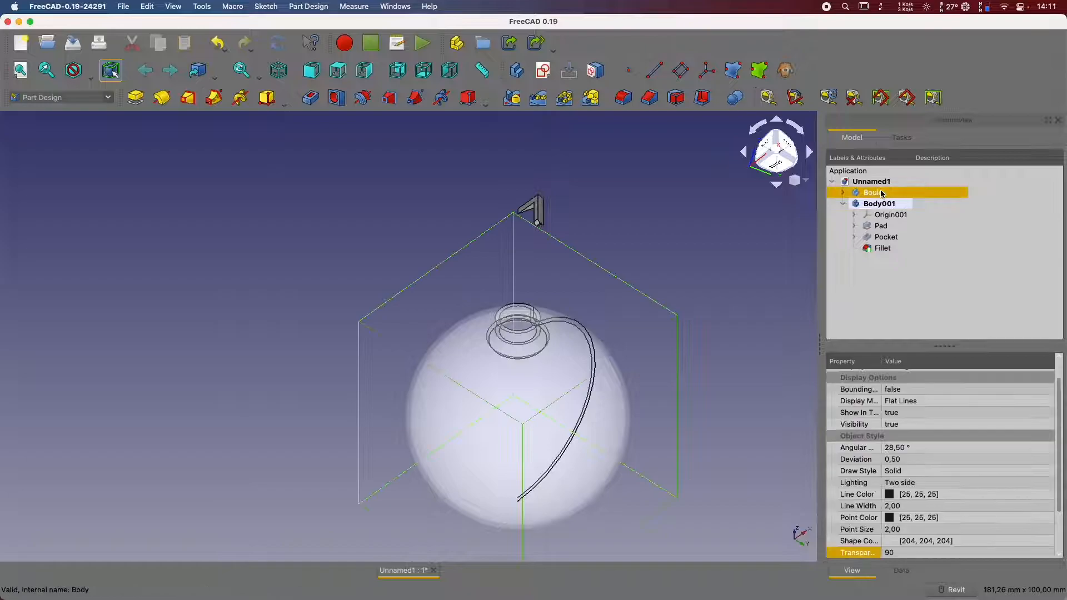
right_click(885, 193)
left_click(868, 191)
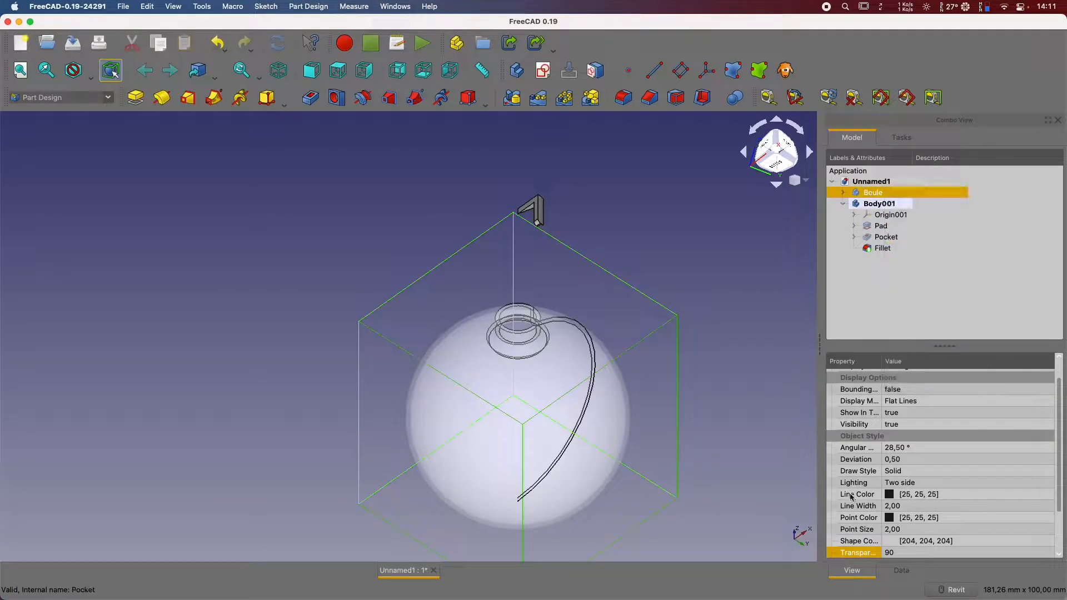
left_click(898, 553)
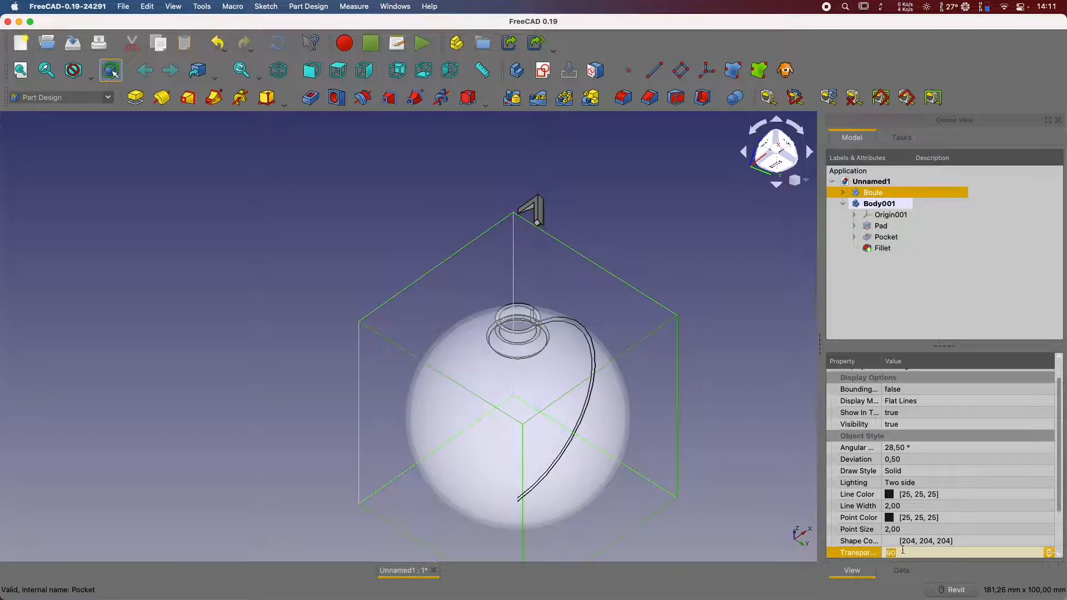
type("0")
key("Return")
key("1")
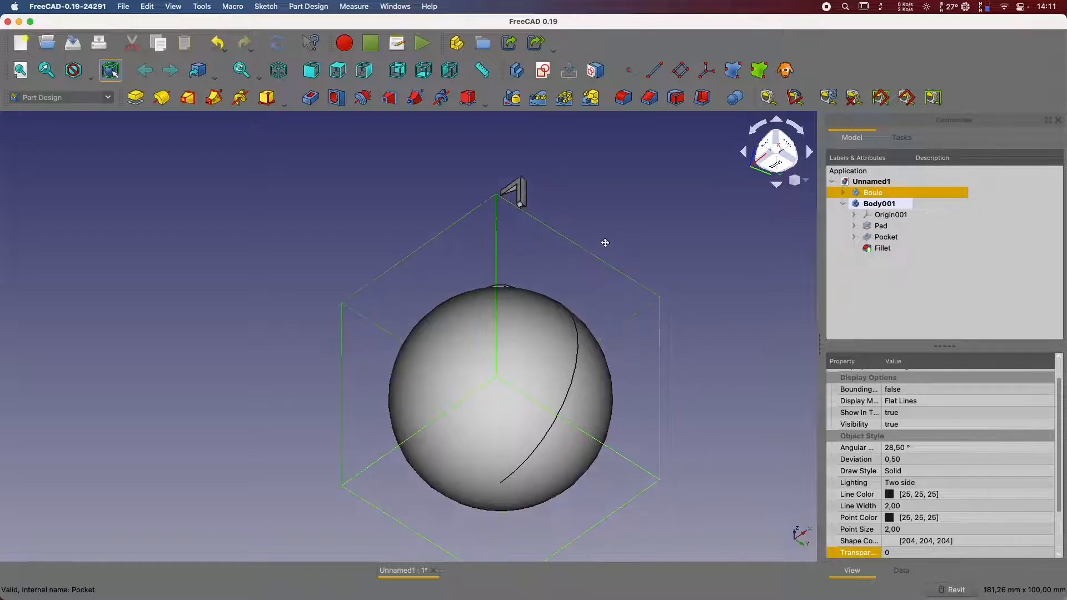
key("0")
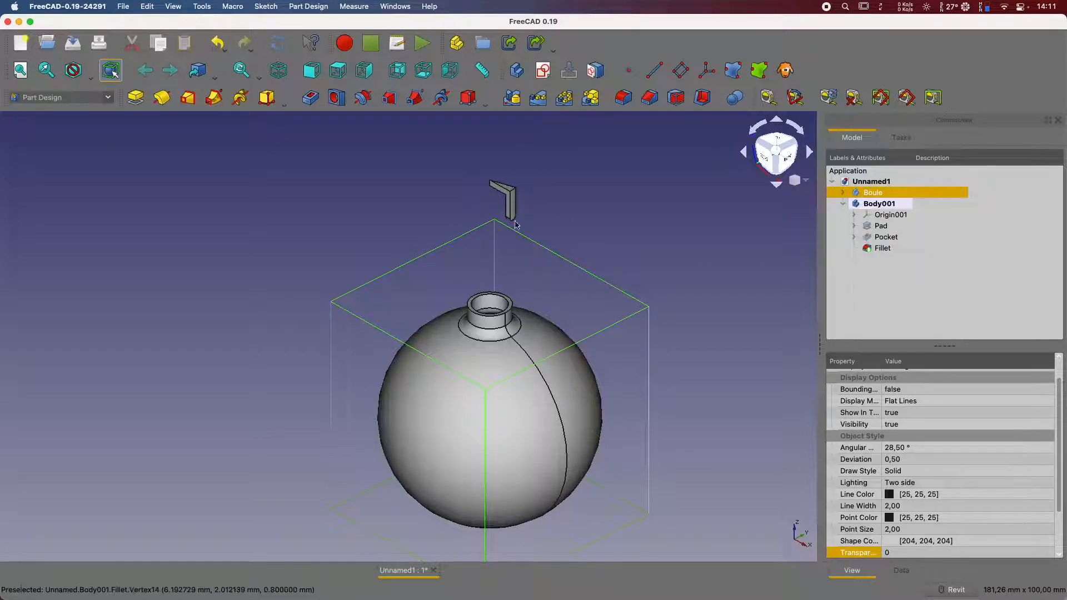
left_click(657, 230)
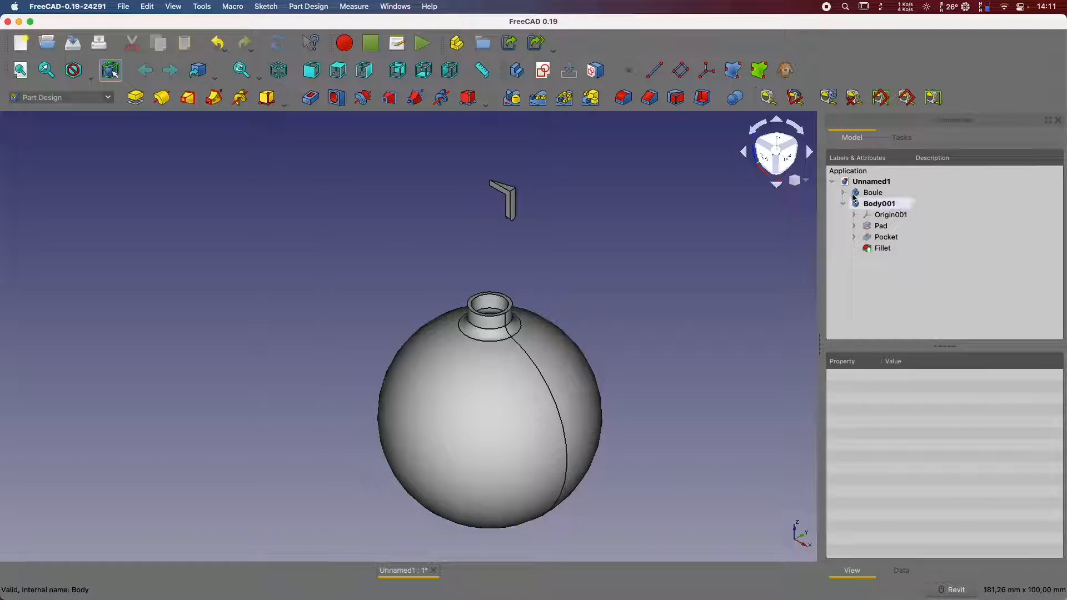
With Body001 active, start a polar pattern that includes its Pad, Pocket and Fillet features.
double_click(892, 204)
left_click(904, 211)
double_click(890, 204)
left_click(948, 263)
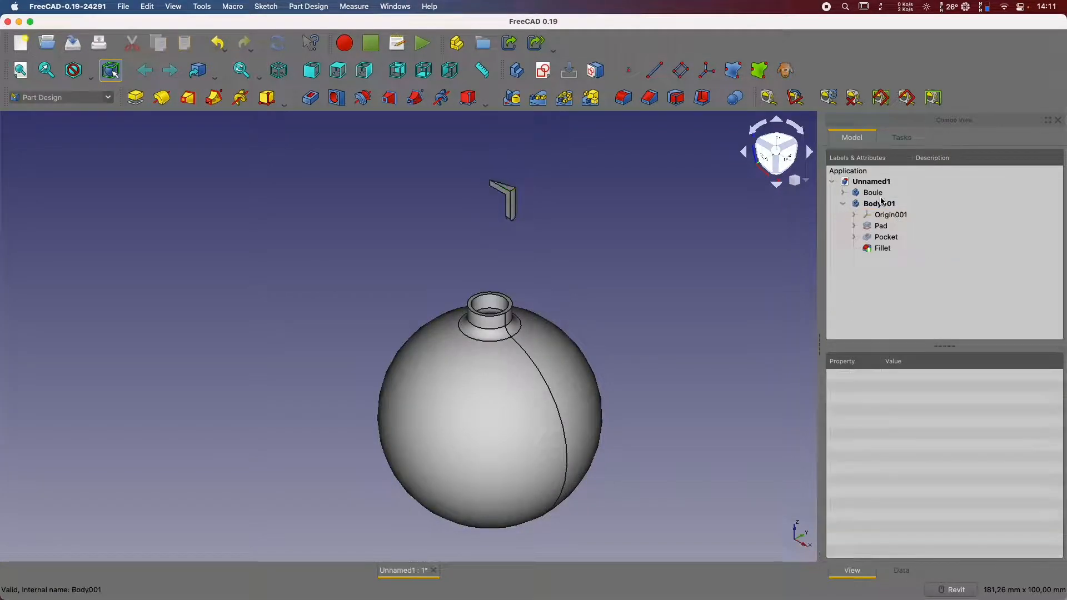
left_click(506, 201)
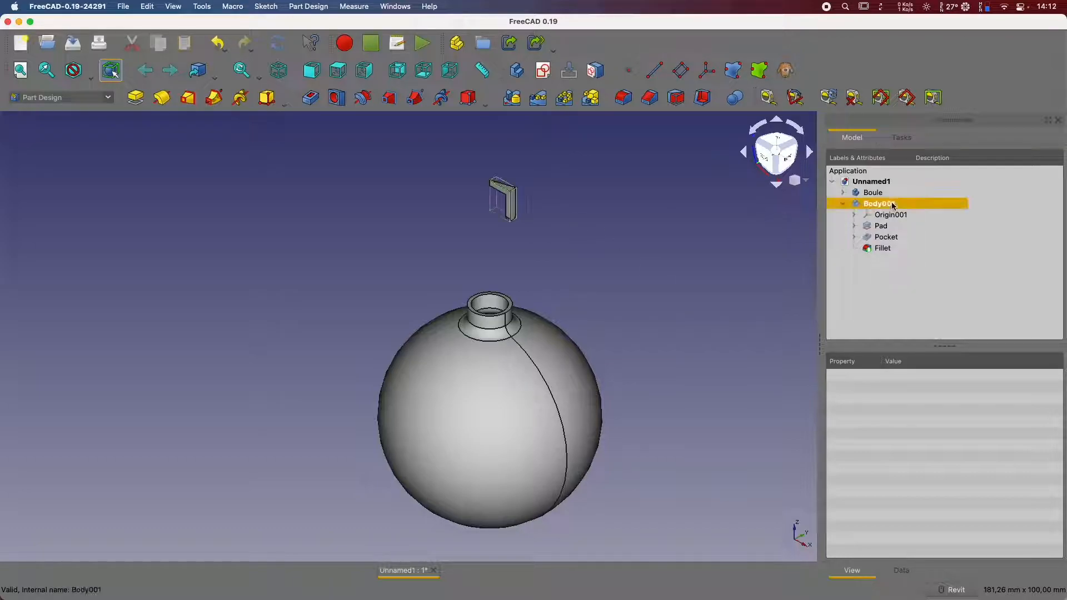
left_click(565, 99)
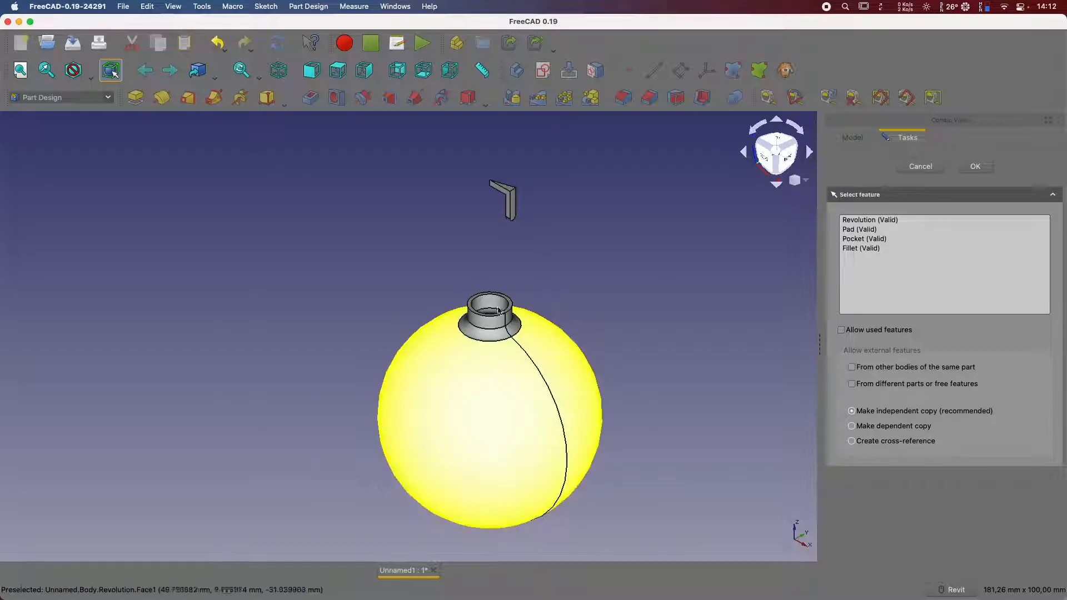
left_click(858, 228)
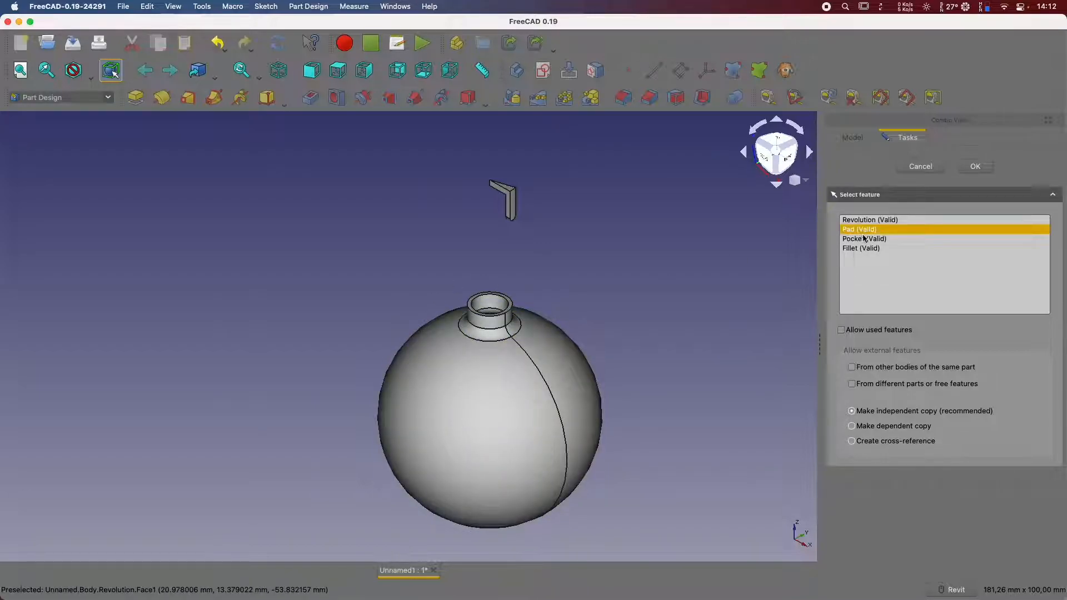
left_click(865, 239)
left_click(858, 250)
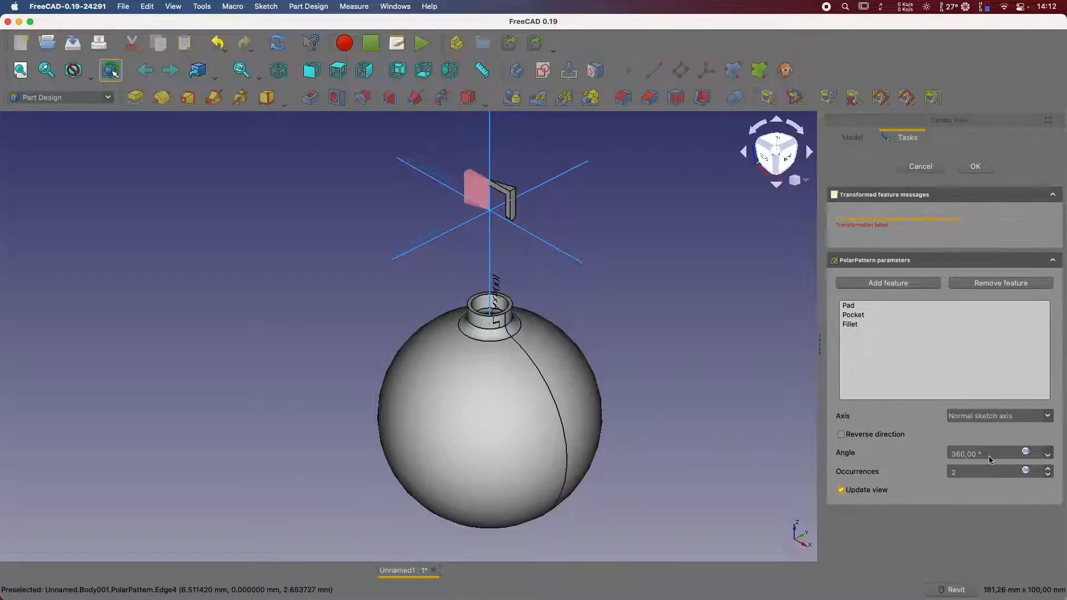
Set the polar pattern to 20 occurrences over 360° about the normal sketch axis and apply it.
left_click(965, 472)
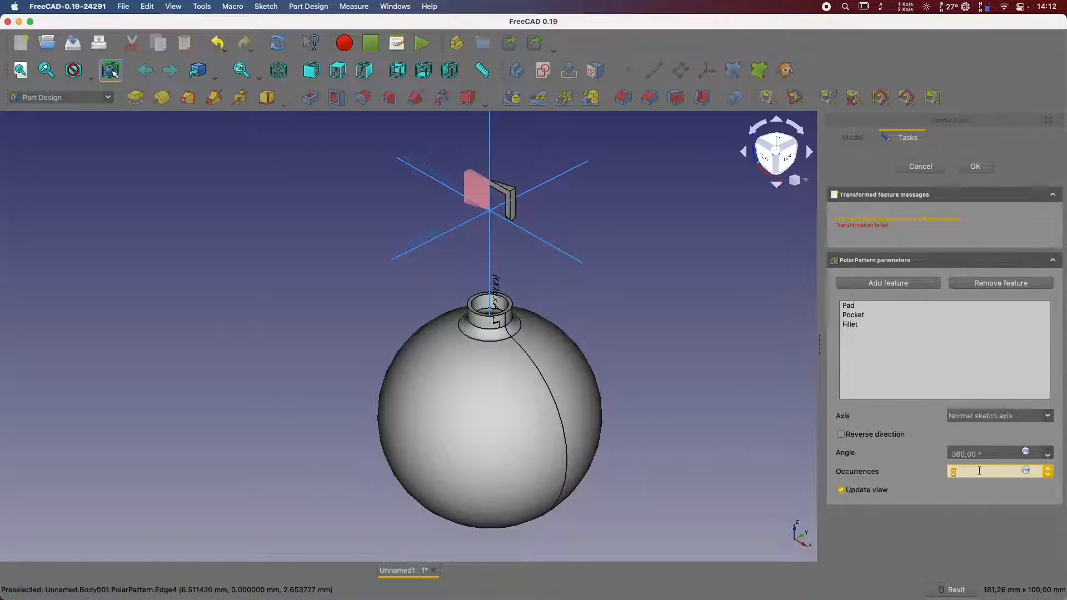
type("20")
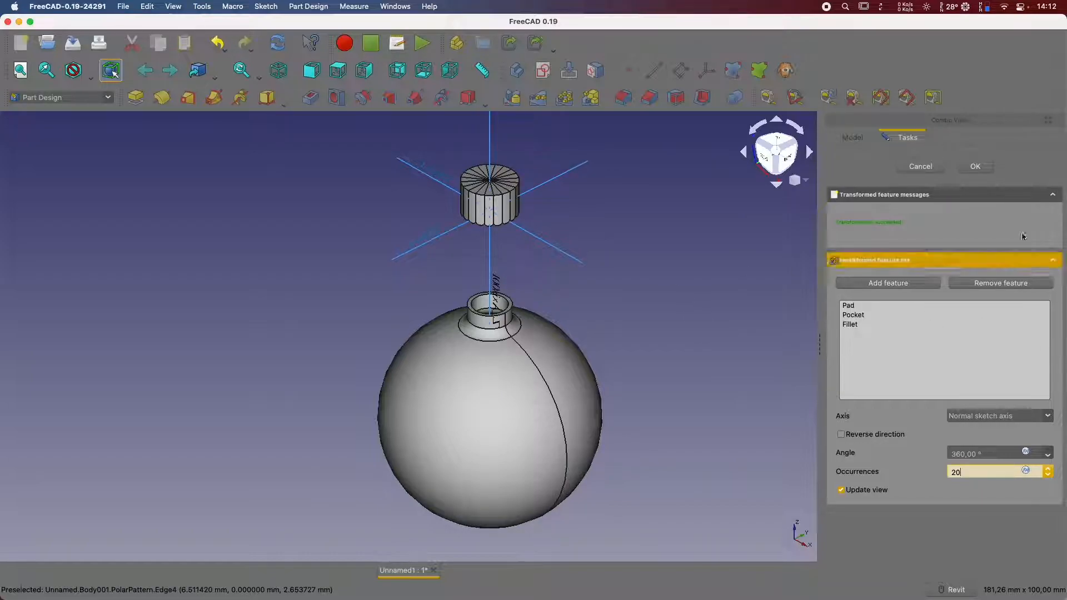
left_click(976, 167)
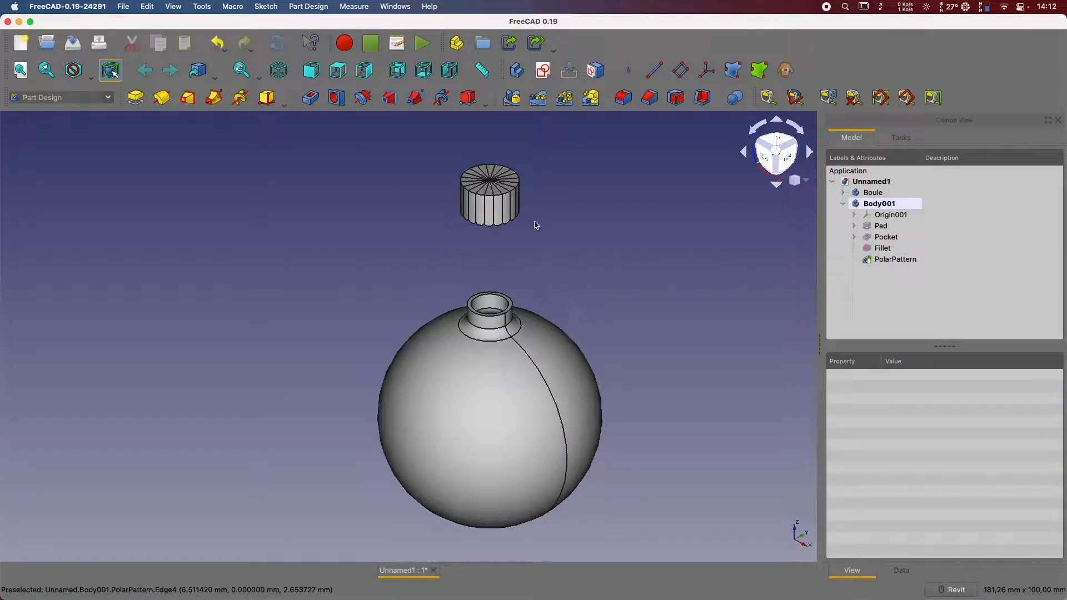
key("1")
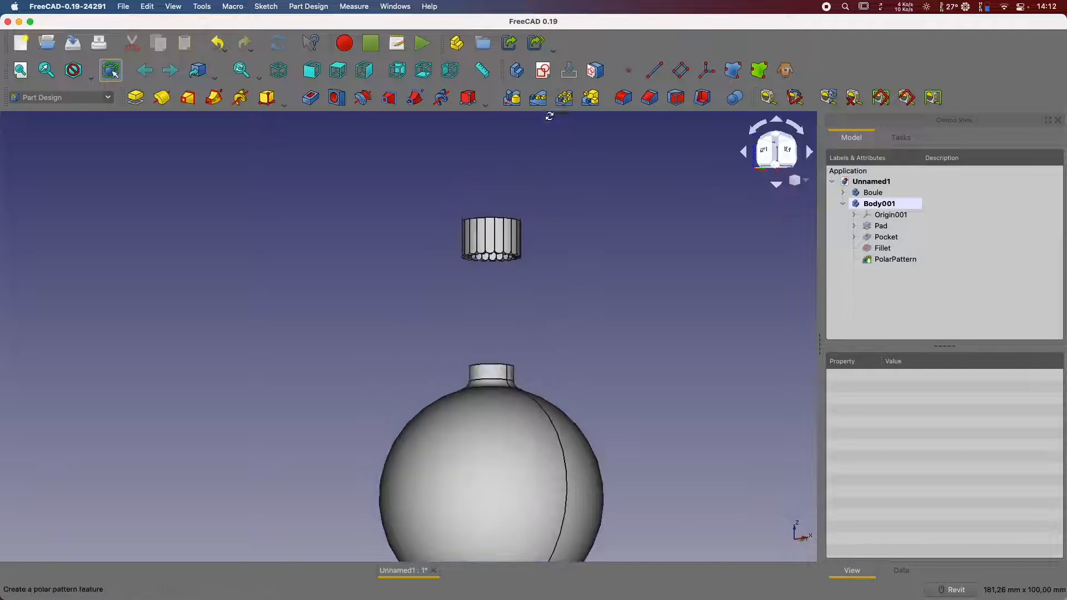
key("0")
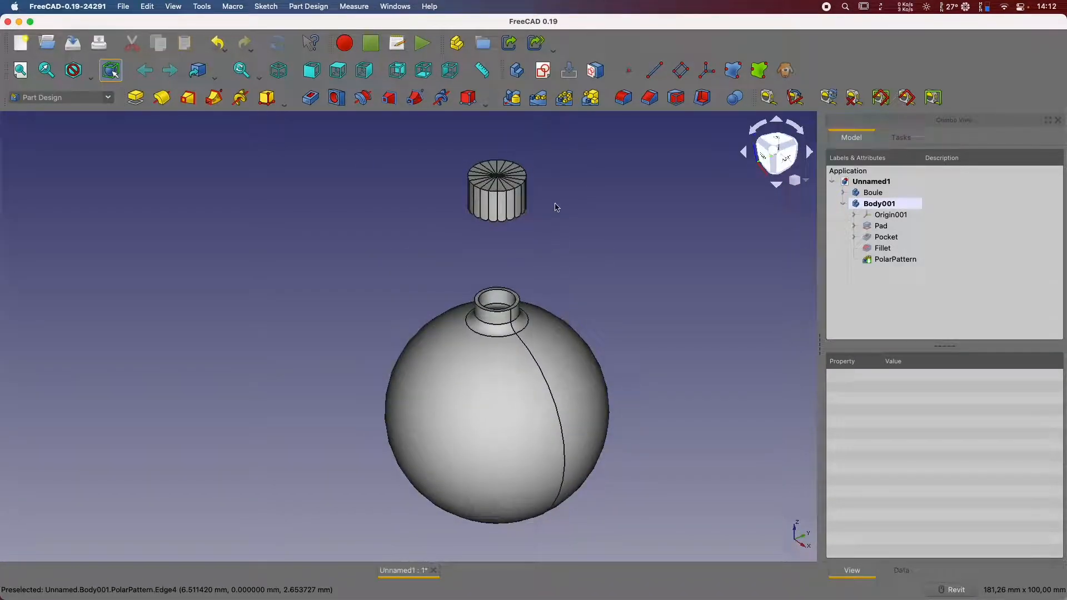
Chamfer the upper outer rim of the patterned cap with an equal-distance size of 0.5 mm.
scroll(553, 222, "up", 4)
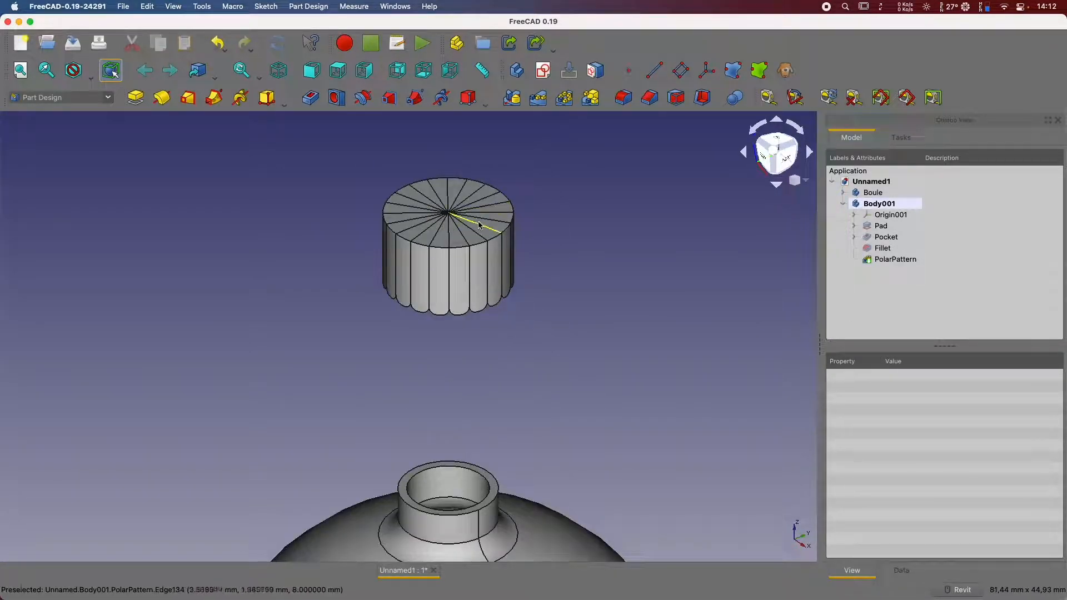
left_click(507, 232)
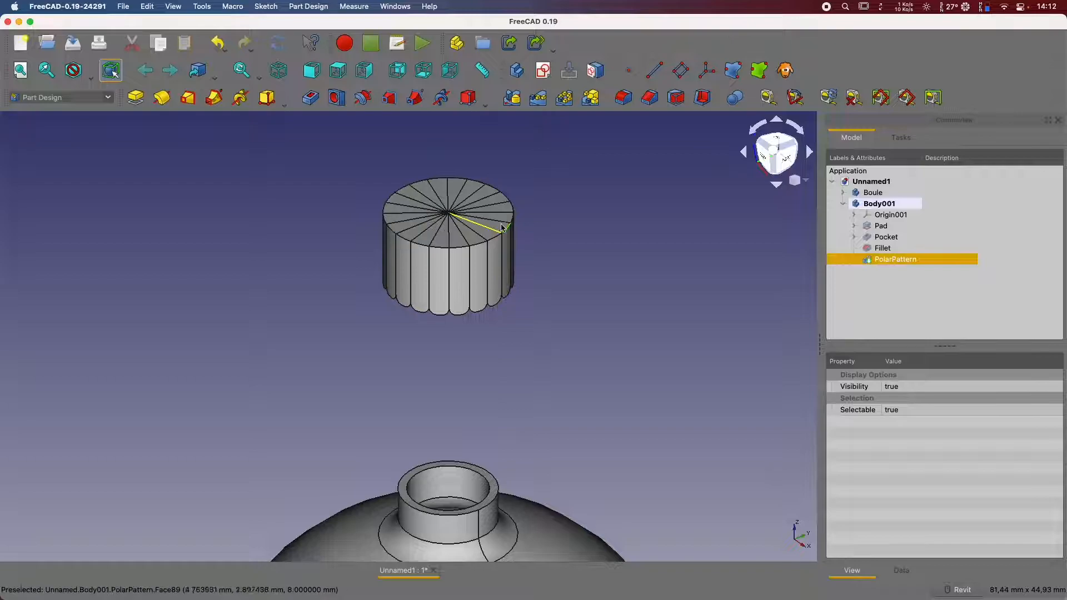
left_click(650, 99)
type("0,5")
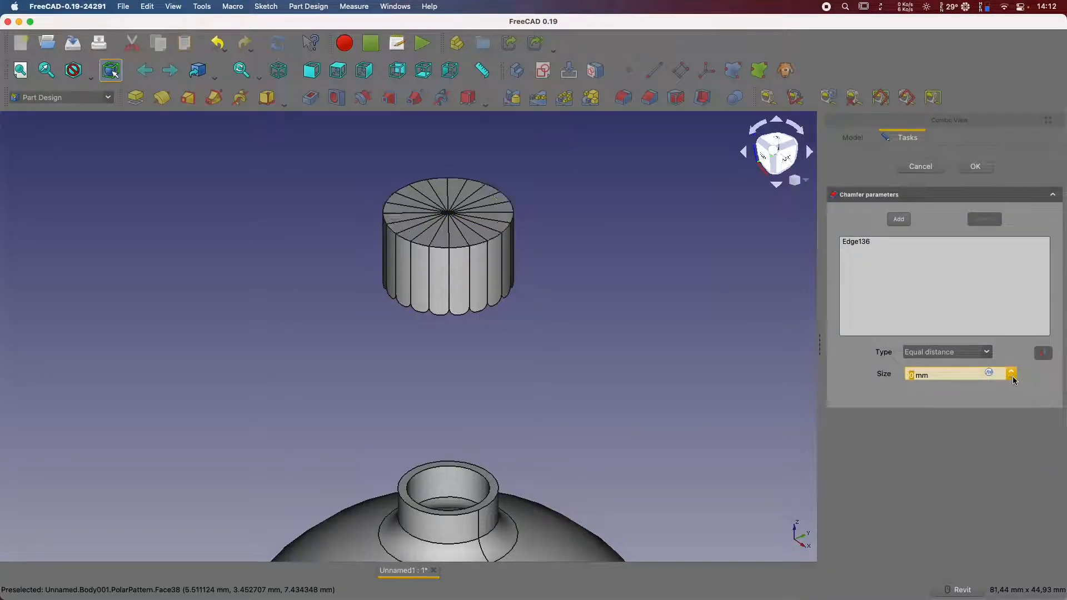
left_click(654, 272)
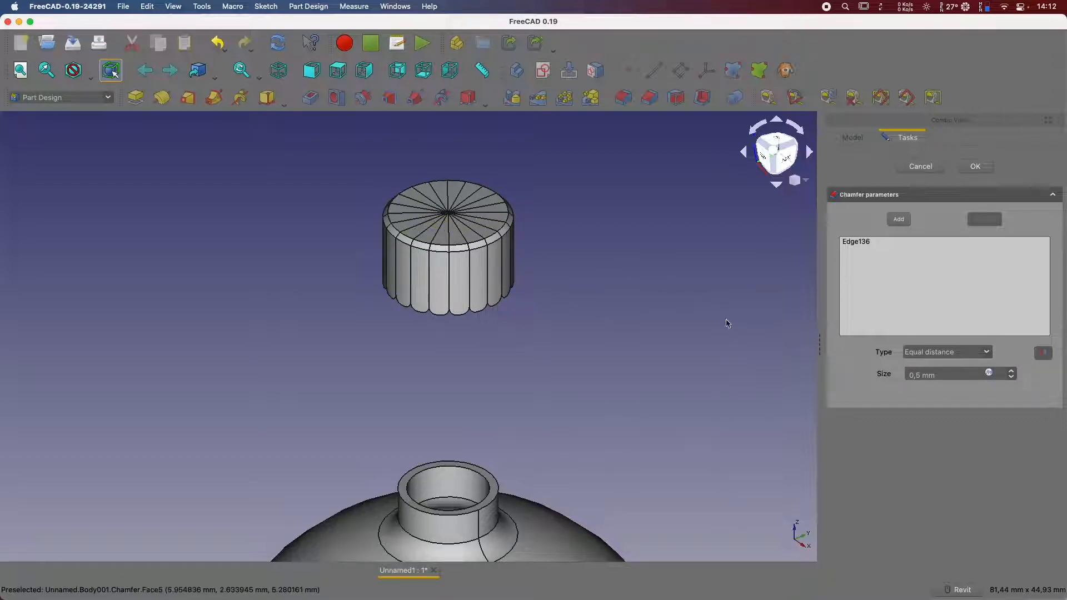
middle_click_drag(599, 357, 577, 300, "shift")
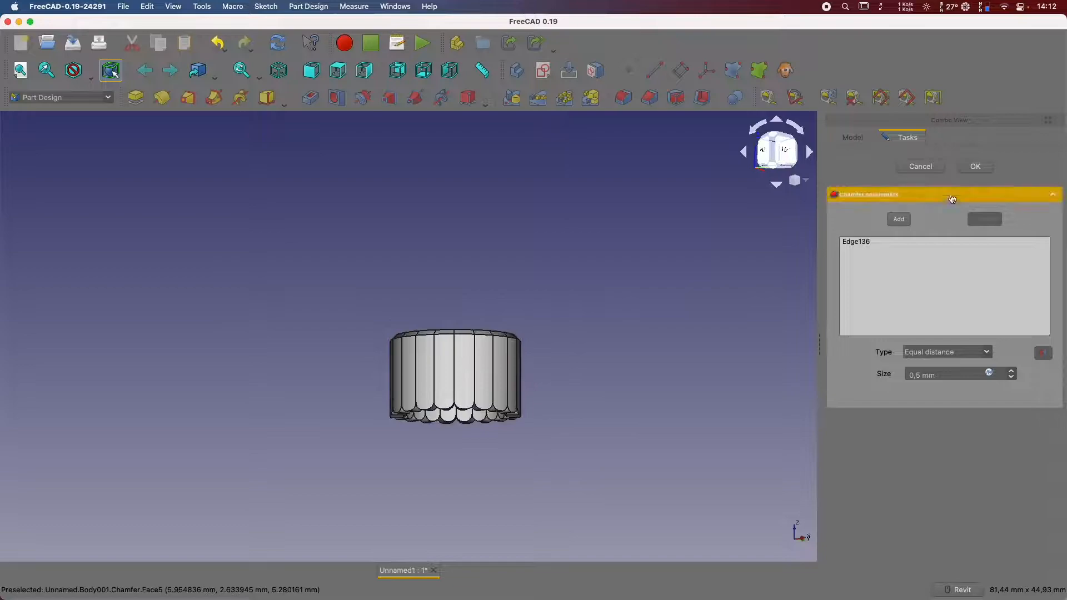
left_click(975, 166)
middle_click_drag(562, 402, 552, 309, "shift")
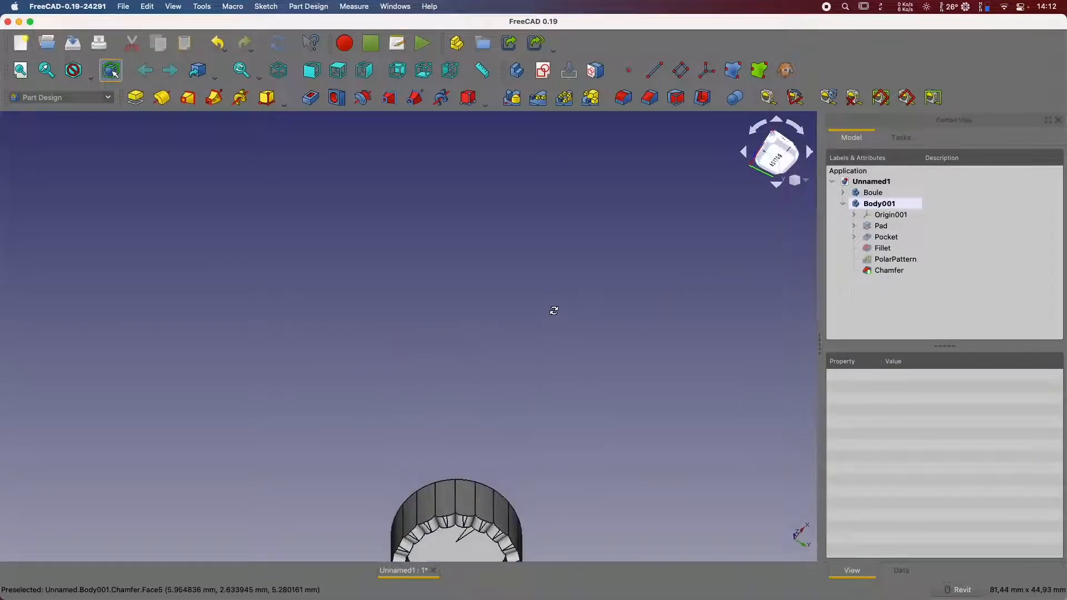
middle_click_drag(574, 448, 595, 278, "shift")
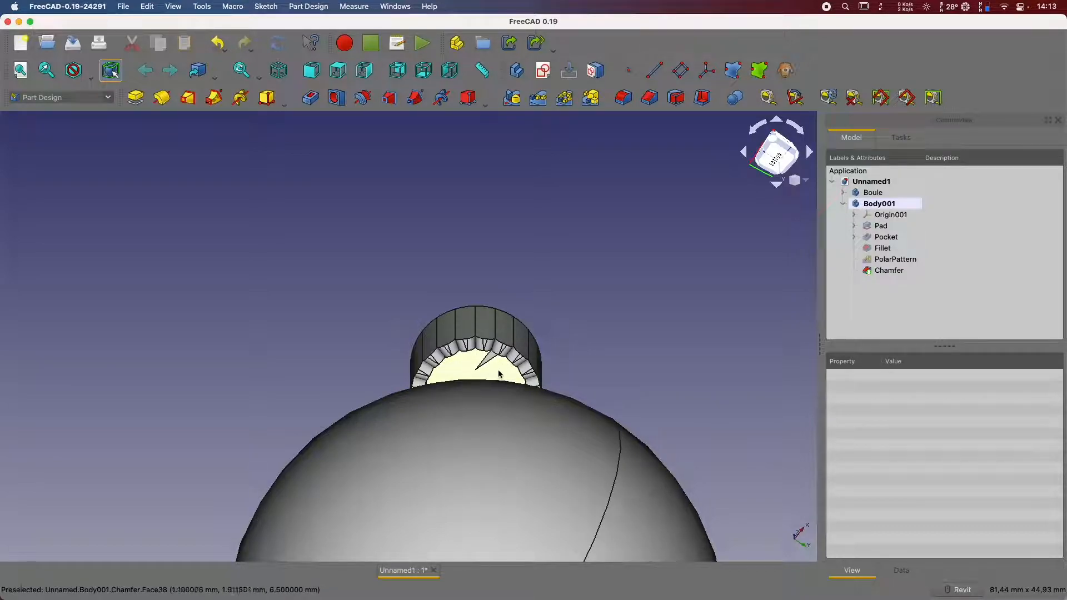
left_click(894, 193)
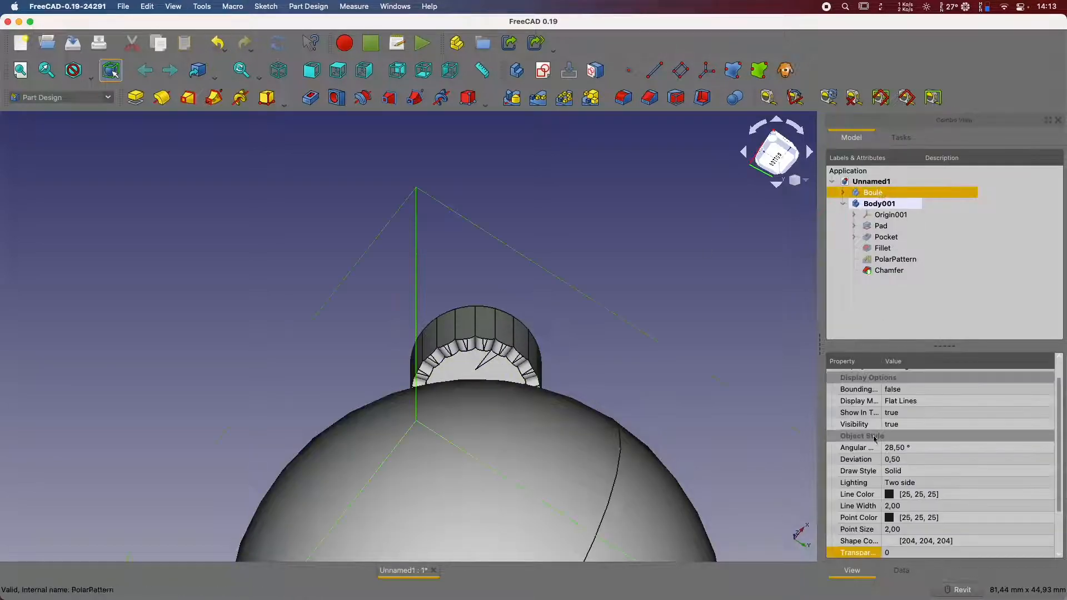
left_click(901, 553)
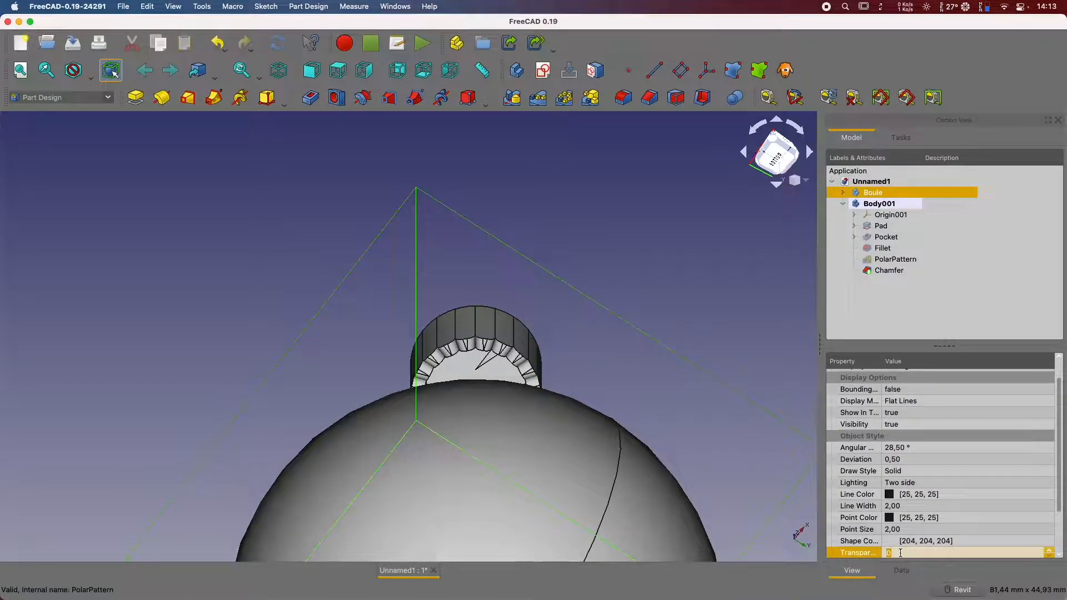
left_click(733, 271)
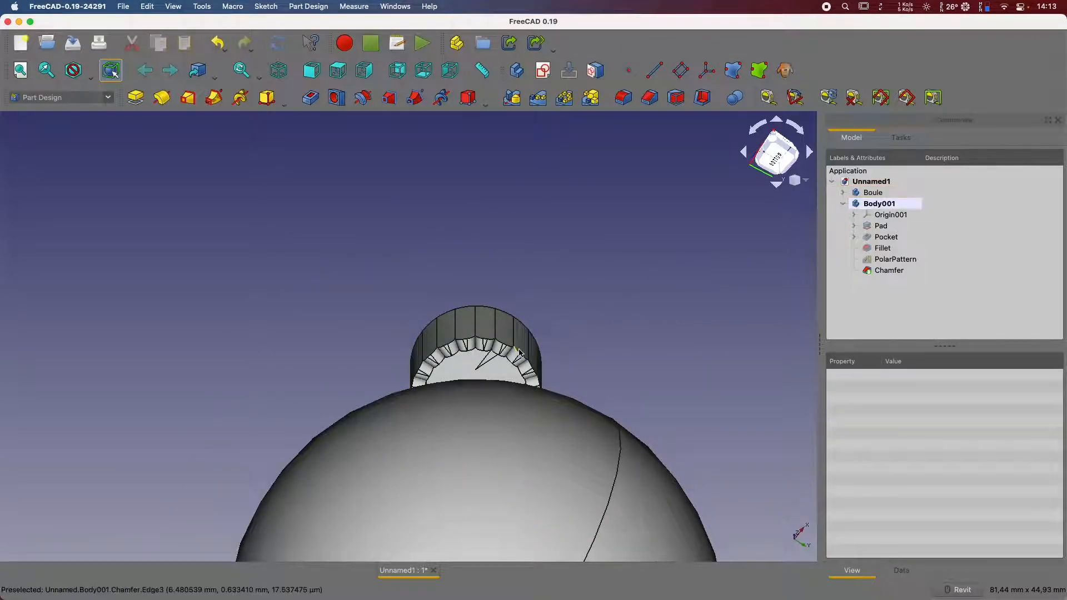
Transform Body001 by moving the cap 25 mm along the X axis, away from the ball's neck.
left_click(900, 205)
right_click(921, 205)
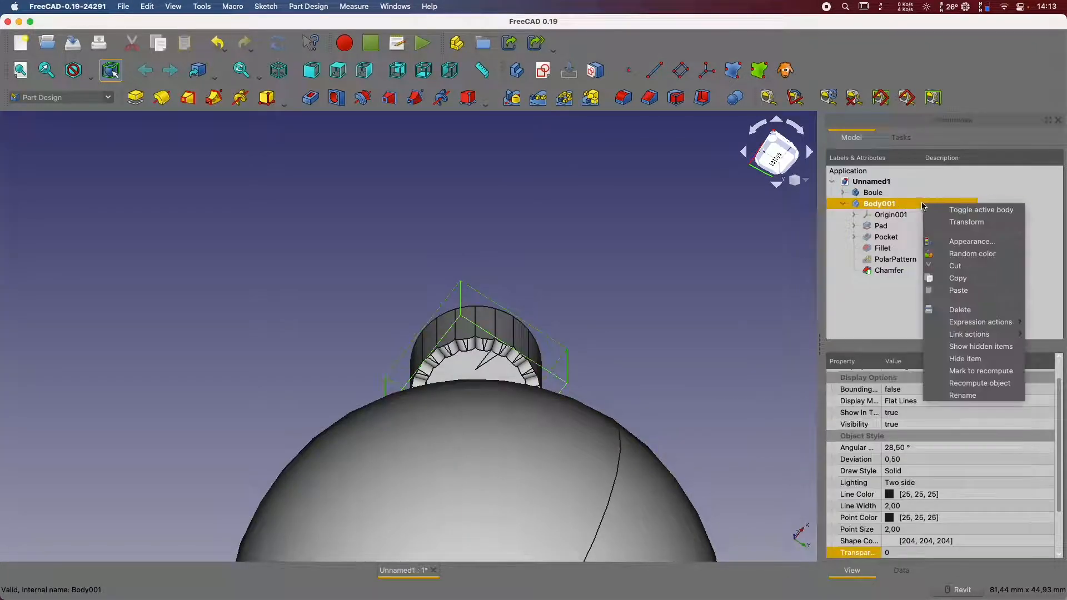
left_click(945, 222)
left_click_drag(543, 311, 669, 311)
key("Return")
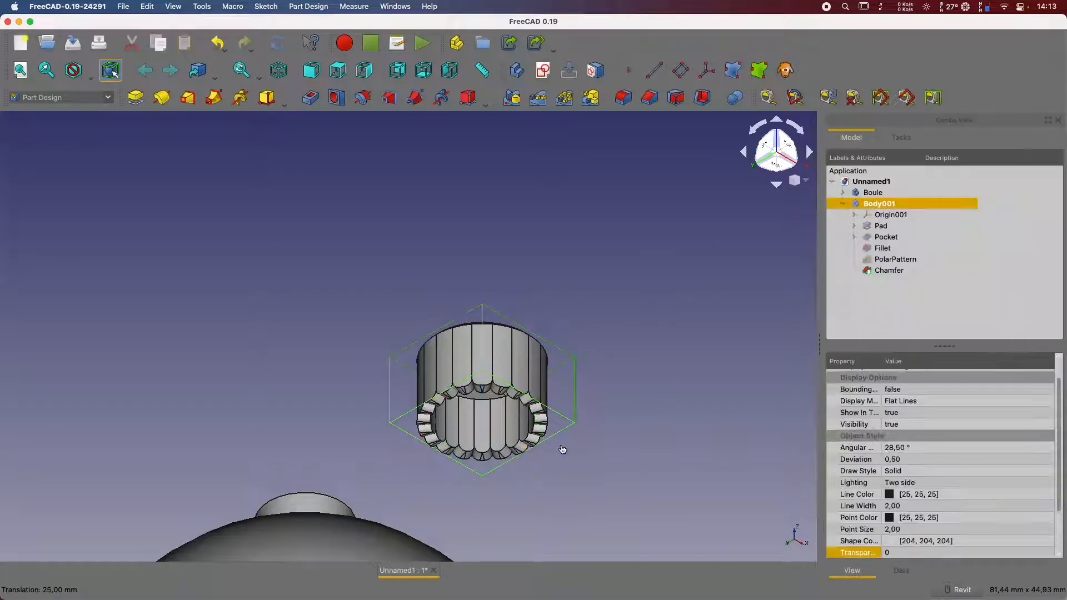
Undo the cap's last move and redo it.
scroll(561, 461, "down", 5)
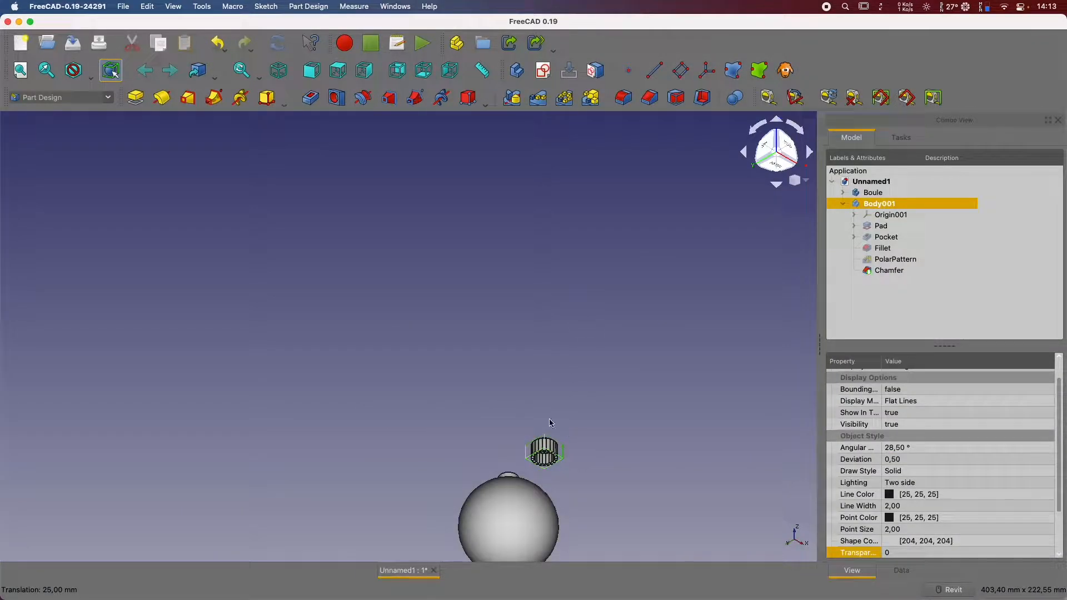
middle_click_drag(534, 304, 499, 169)
middle_click_drag(597, 339, 600, 489, "shift")
key("super+z")
key("super+shift+z")
scroll(529, 321, "up", 5)
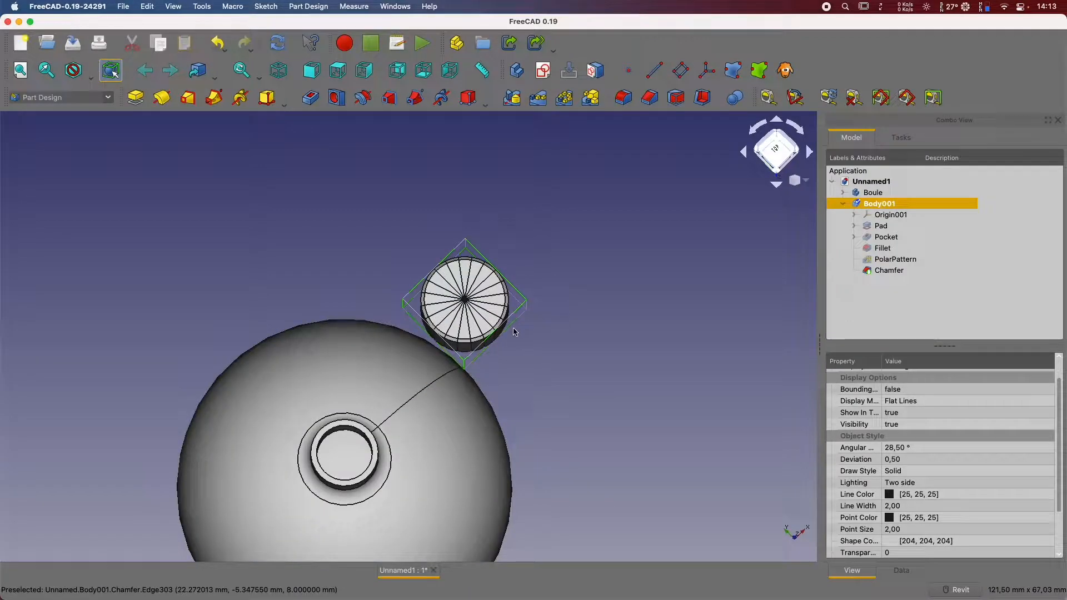
Transform Body001 with a 46 mm translation along X to place the cap beside the ball, and reactivate the body.
left_click(775, 149)
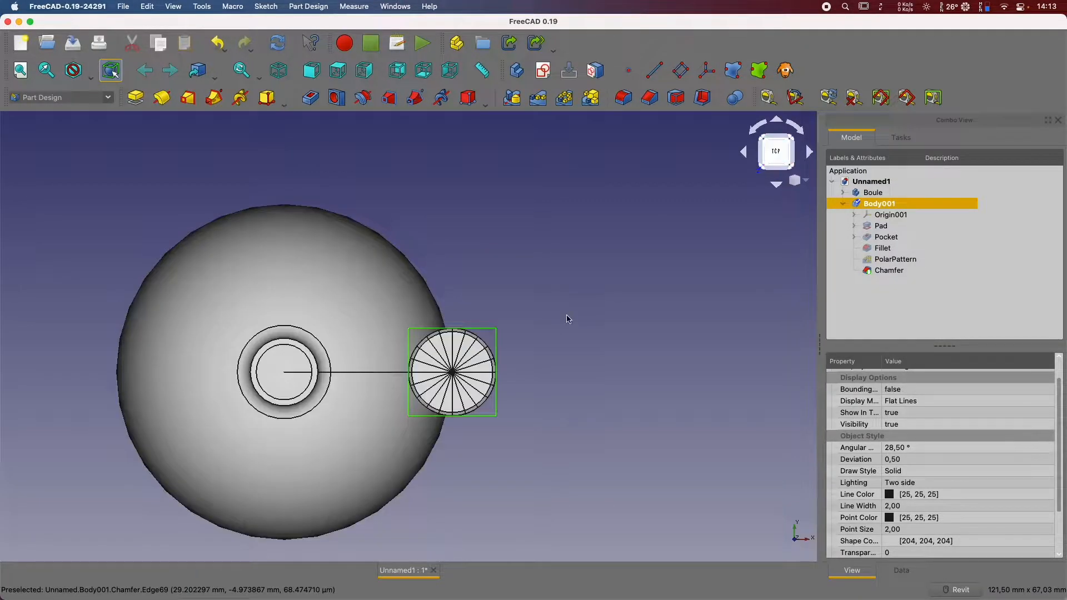
double_click(901, 204)
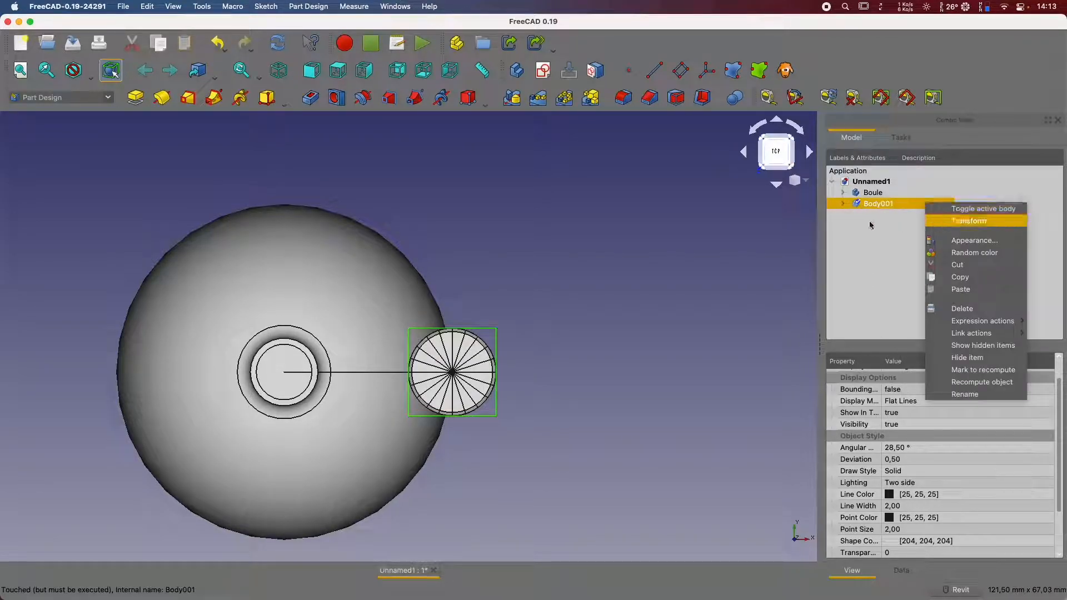
left_click(969, 221)
left_click_drag(401, 386, 712, 387)
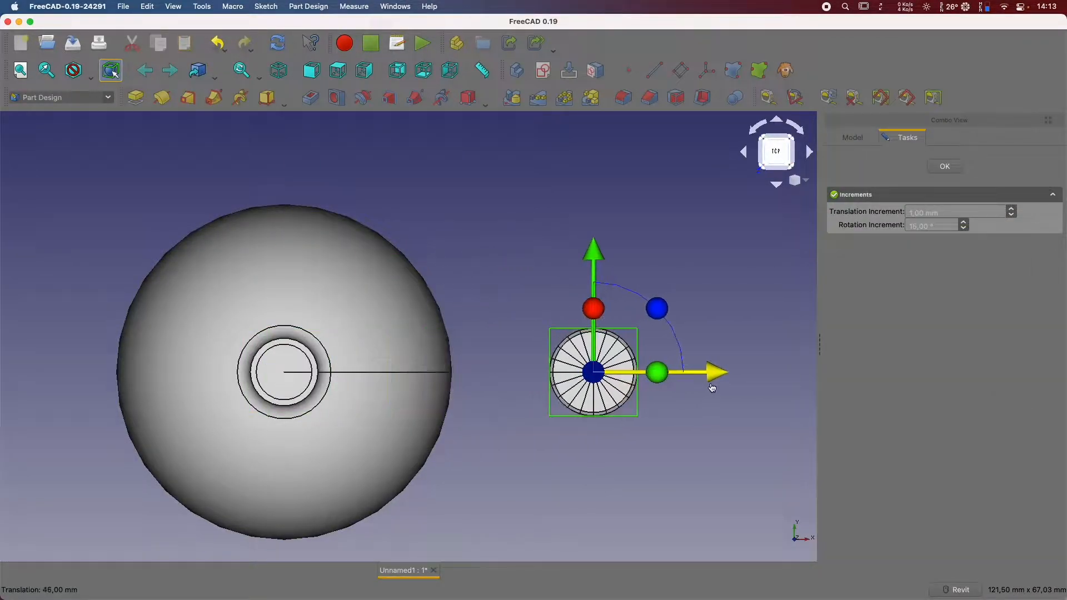
left_click(945, 166)
left_click(911, 218)
double_click(898, 204)
middle_click_drag(689, 416, 615, 144, "shift")
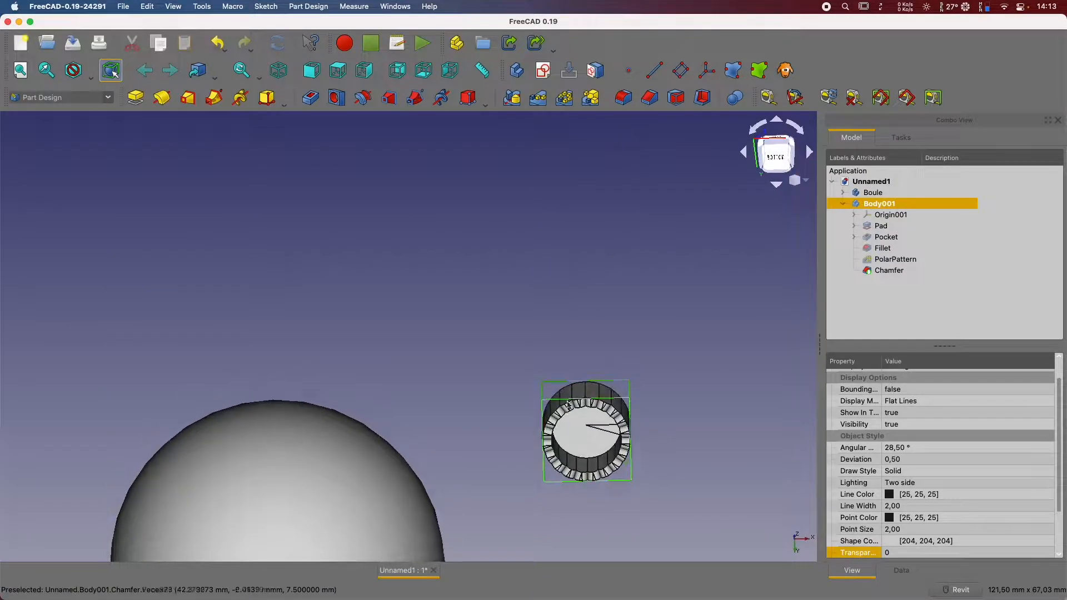
left_click(672, 367)
double_click(916, 204)
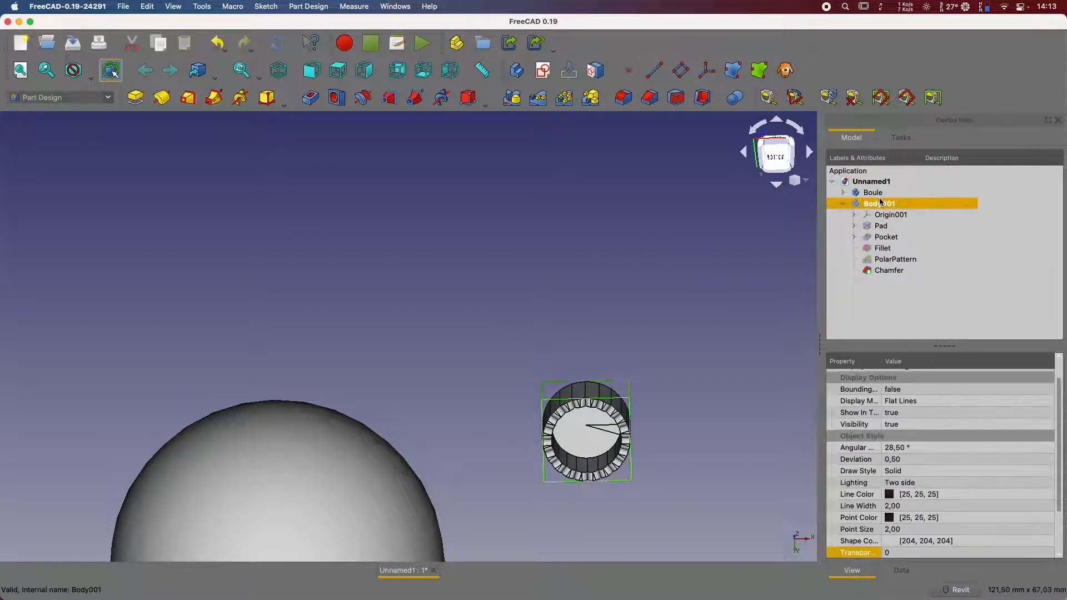
left_click(690, 359)
left_click(599, 434)
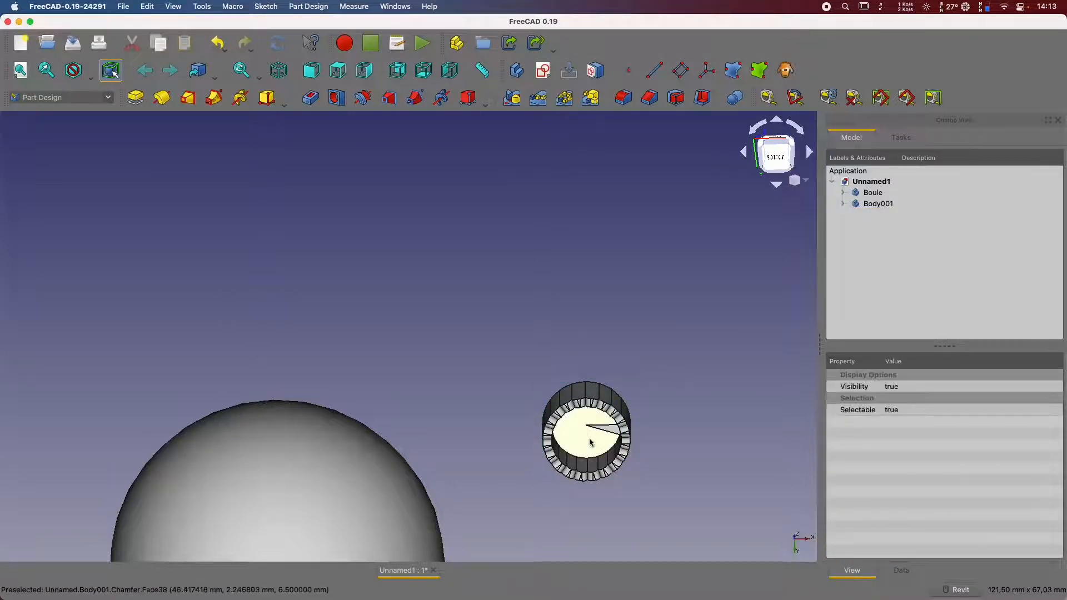
left_click(901, 138)
left_click(863, 176)
left_click(611, 329)
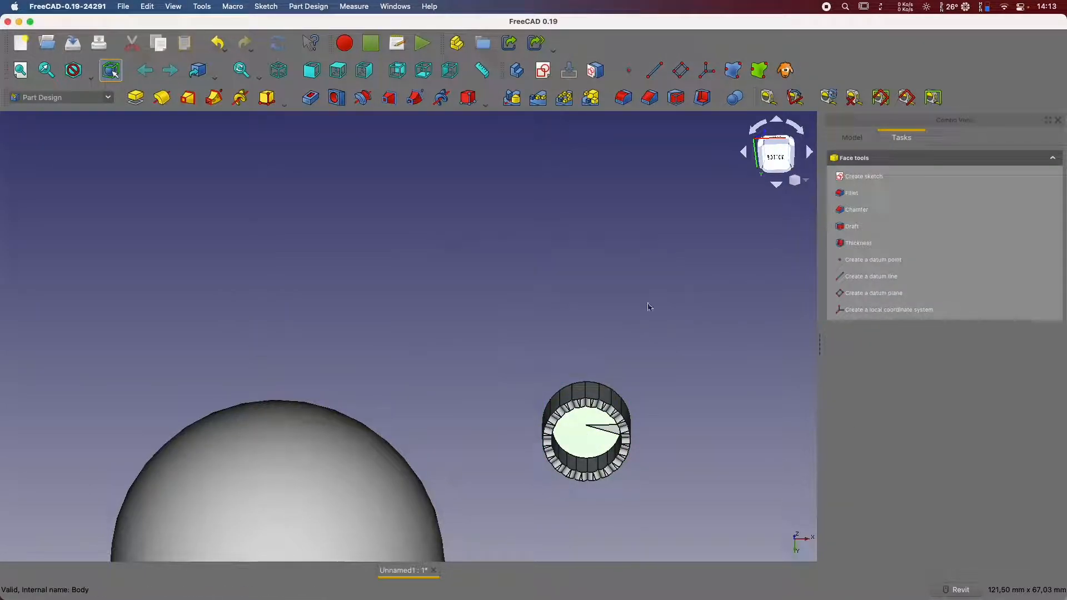
Activate Body001 and create a new sketch on the cap's recessed circular face.
left_click(858, 138)
double_click(886, 204)
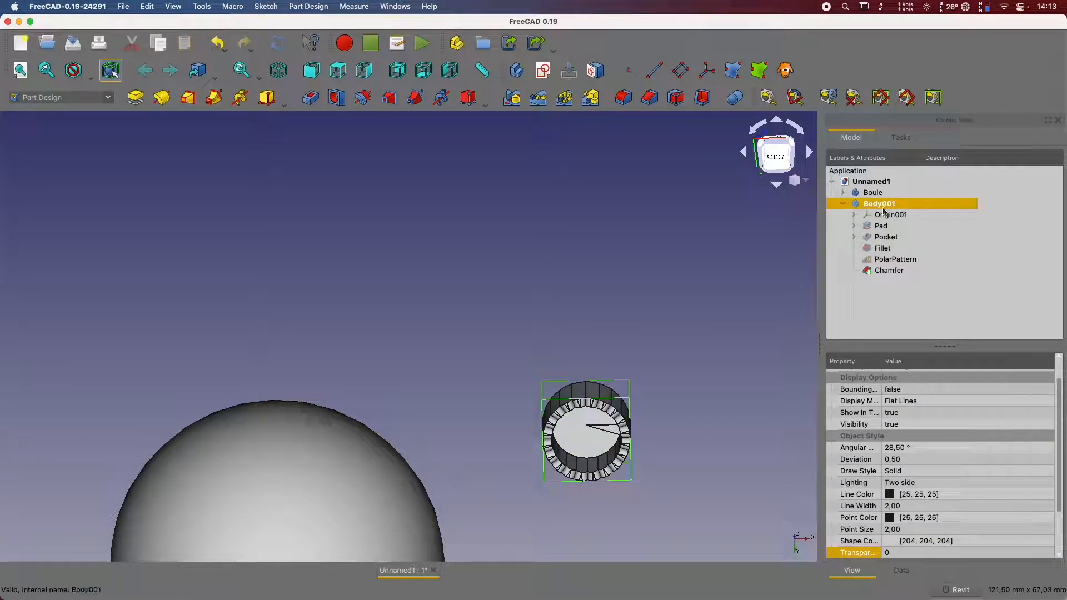
left_click(902, 136)
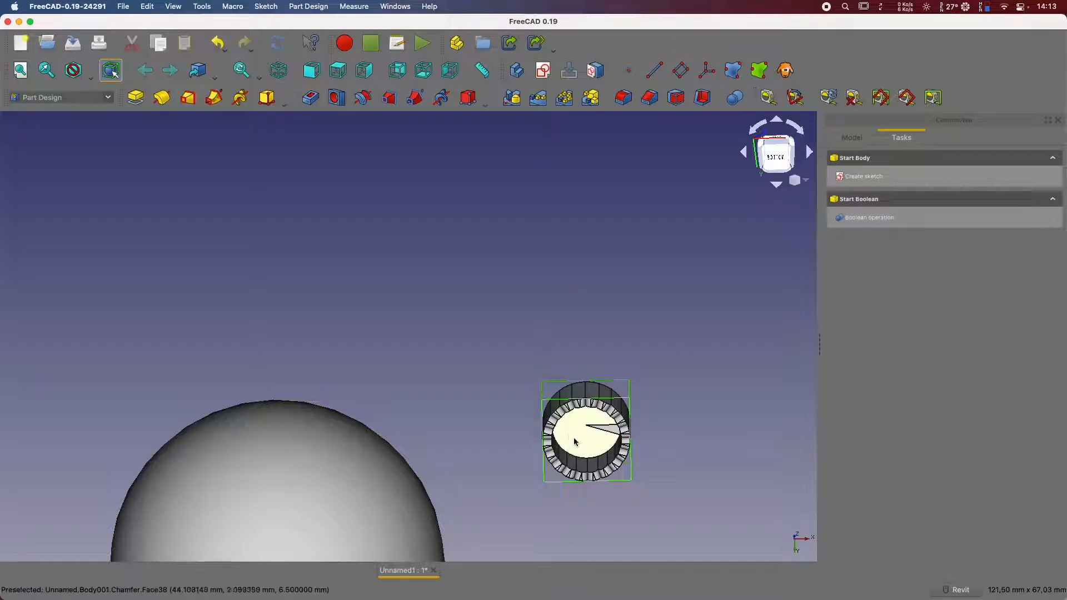
left_click(876, 177)
scroll(526, 315, "up", 5)
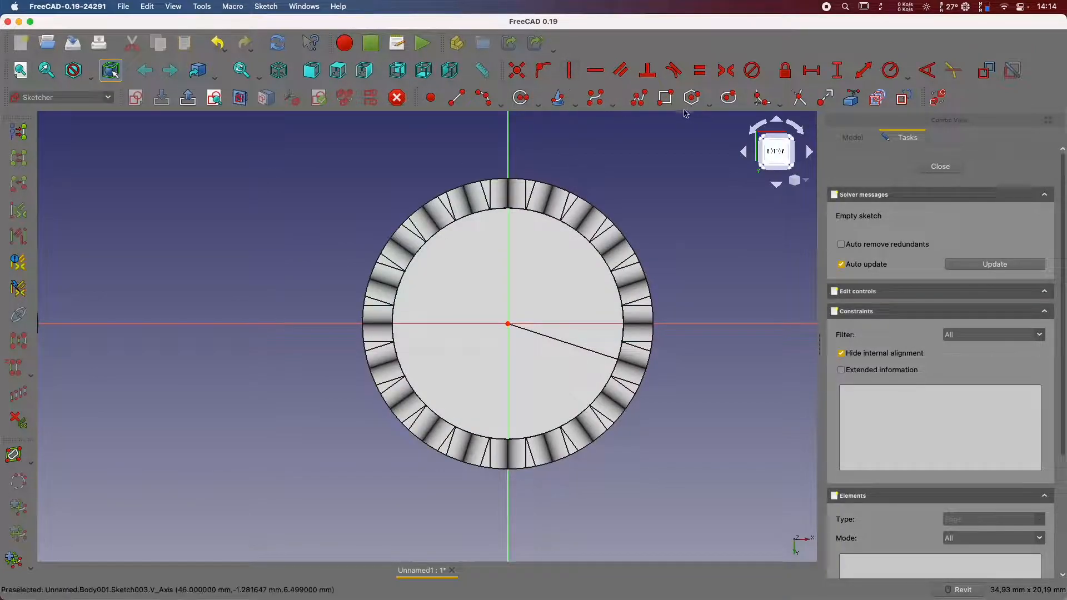
left_click(666, 99)
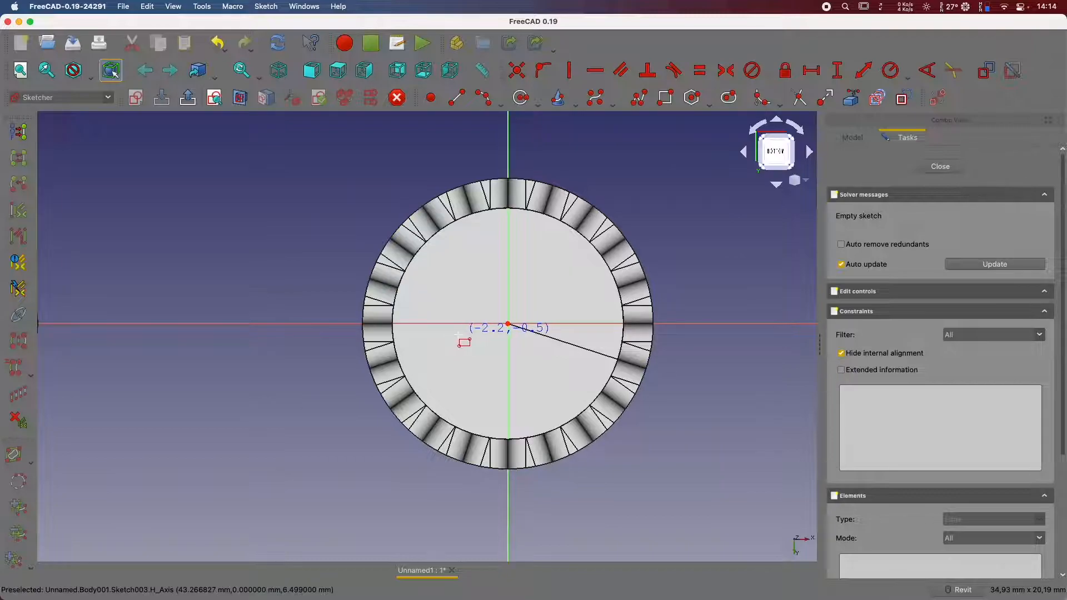
left_click(462, 334)
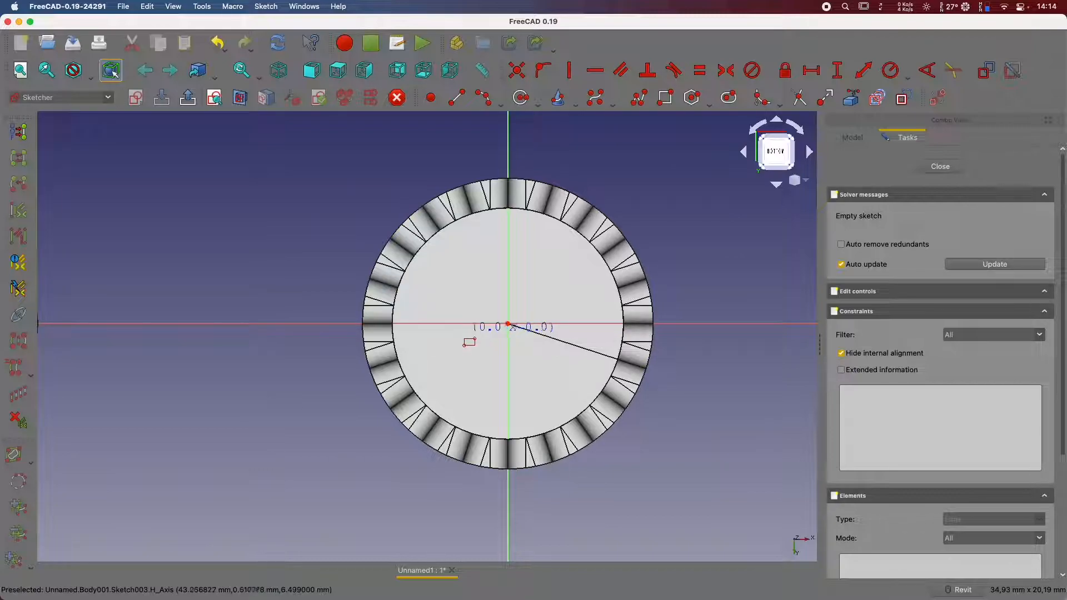
left_click(552, 307)
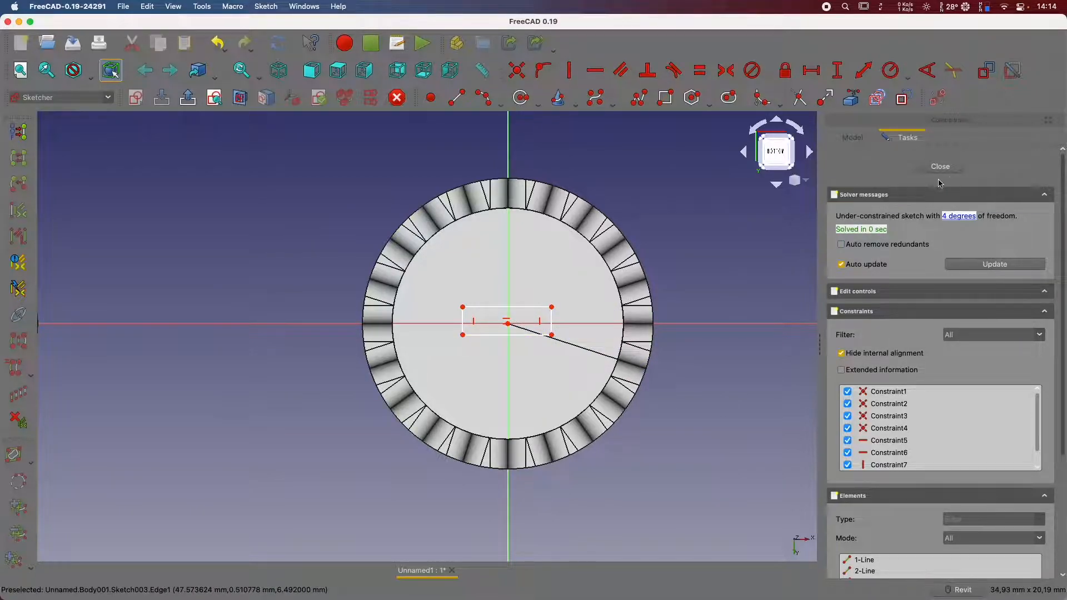
key("super+z")
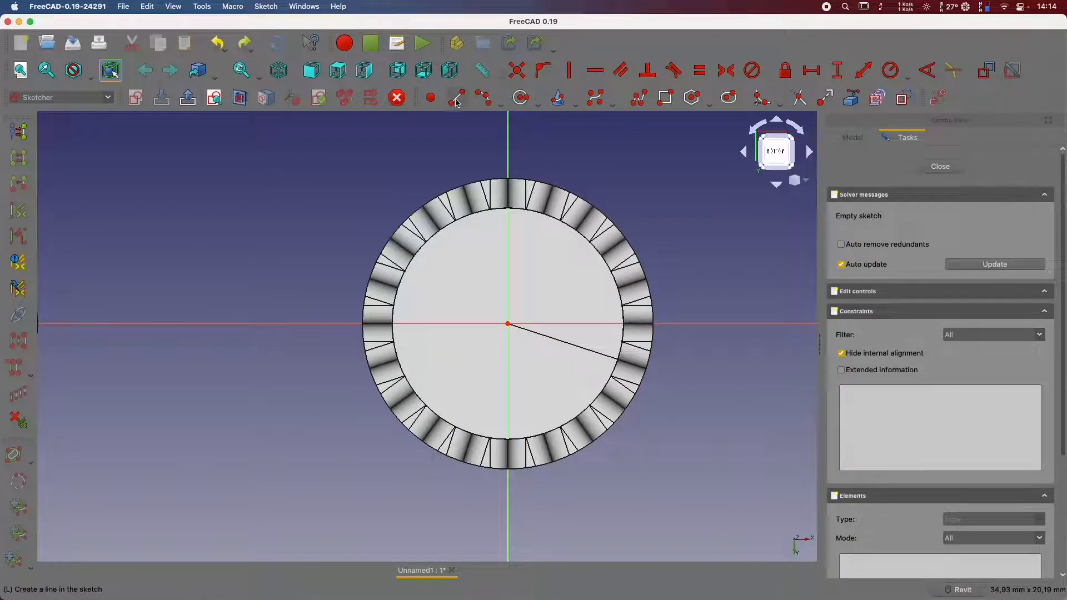
Draw a horizontal guide line from the sketch origin along the horizontal axis and constrain its length to 2 mm.
left_click(459, 100)
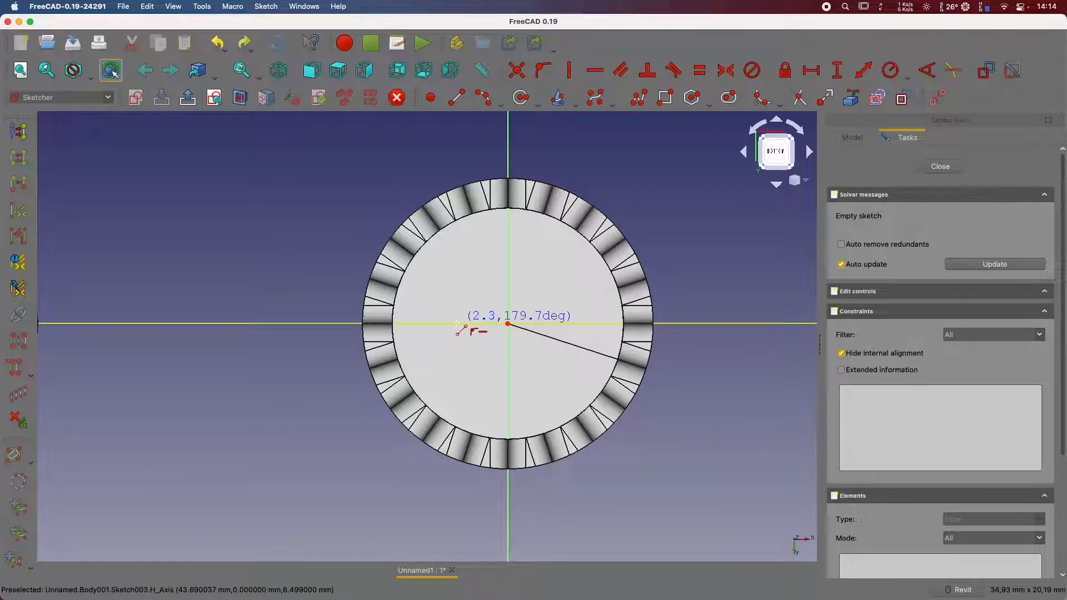
left_click(456, 324)
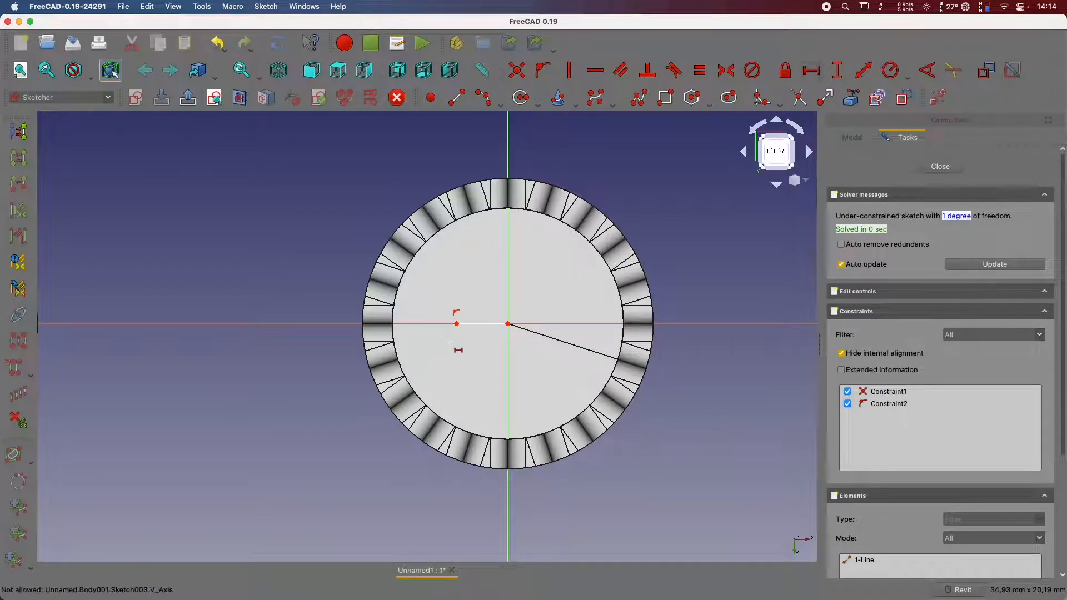
left_click(481, 324)
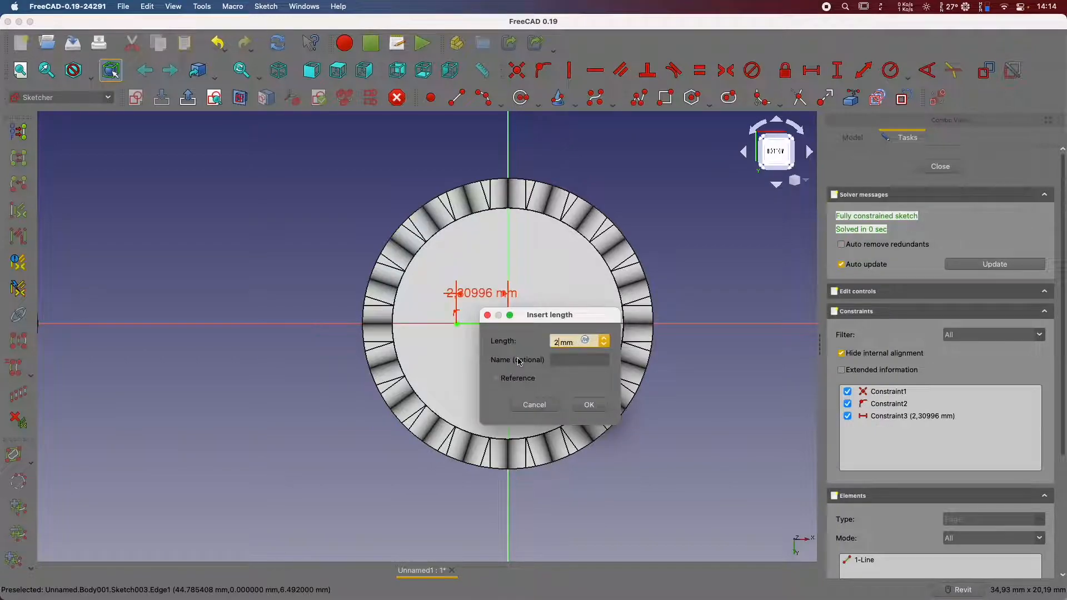
key("Return")
Draw a vertical guide line down from the outer end of the 2 mm line and constrain its length to 0.5 mm.
left_click(456, 97)
left_click(463, 324)
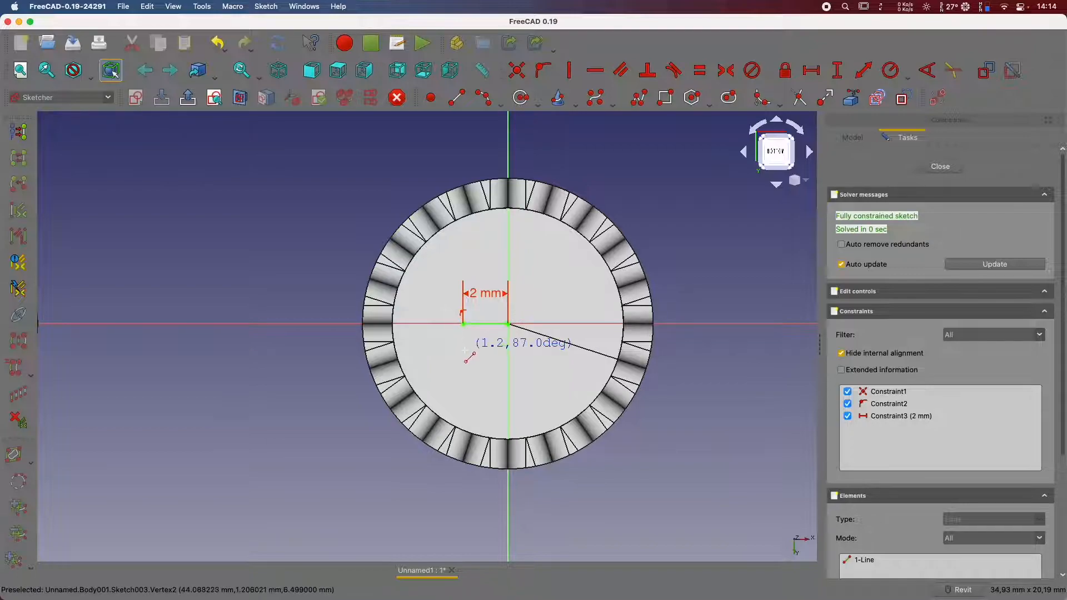
left_click(462, 352)
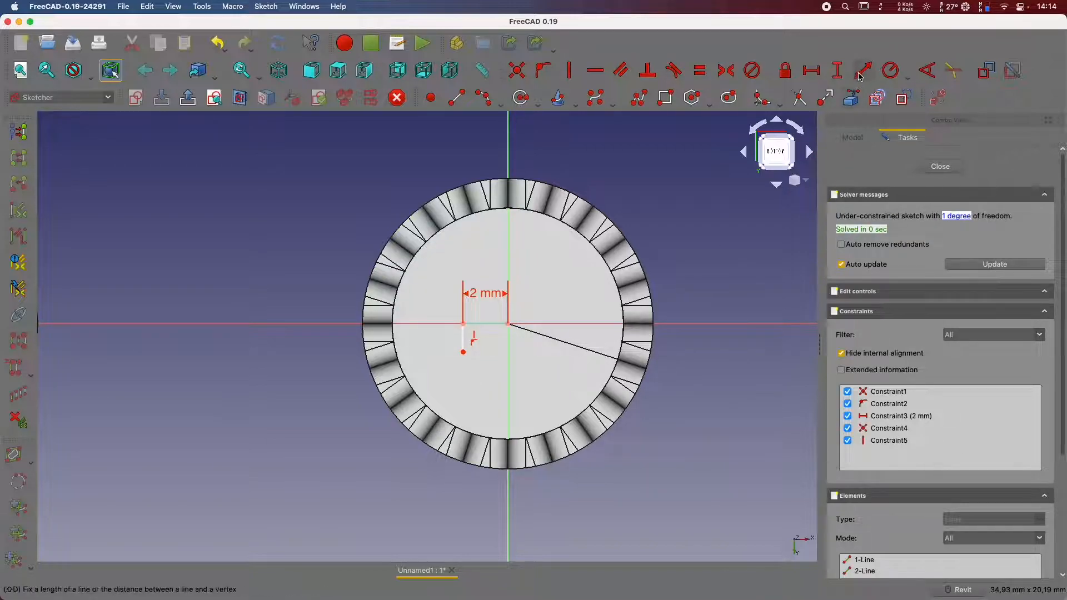
left_click(463, 342)
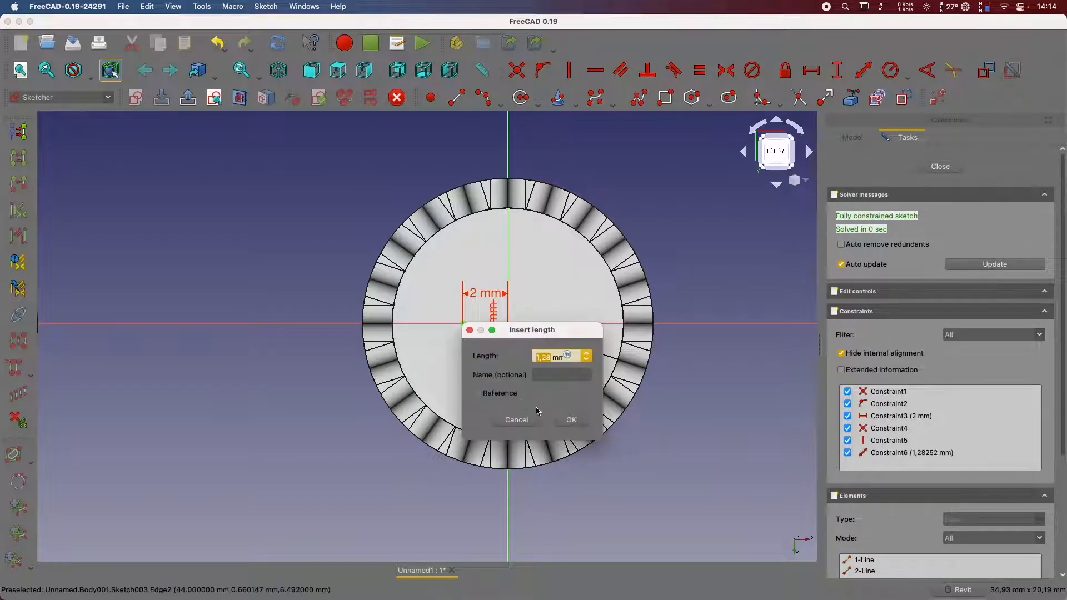
key("Return")
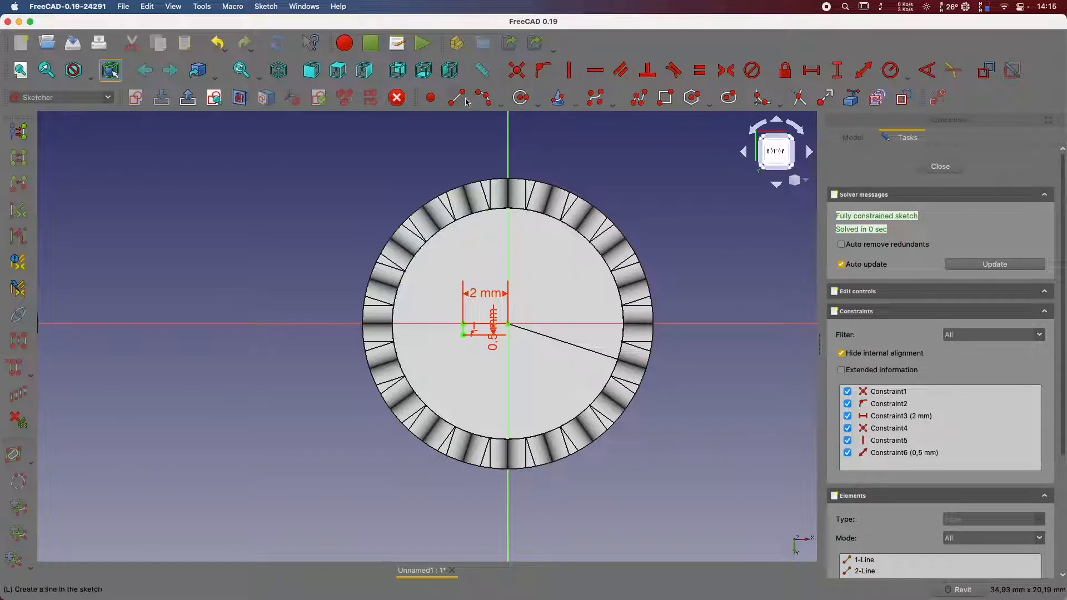
Draw a rectangle about 4 mm by 1.7 mm around the origin, starting at the free end of the 0.5 mm guide line.
left_click(516, 108)
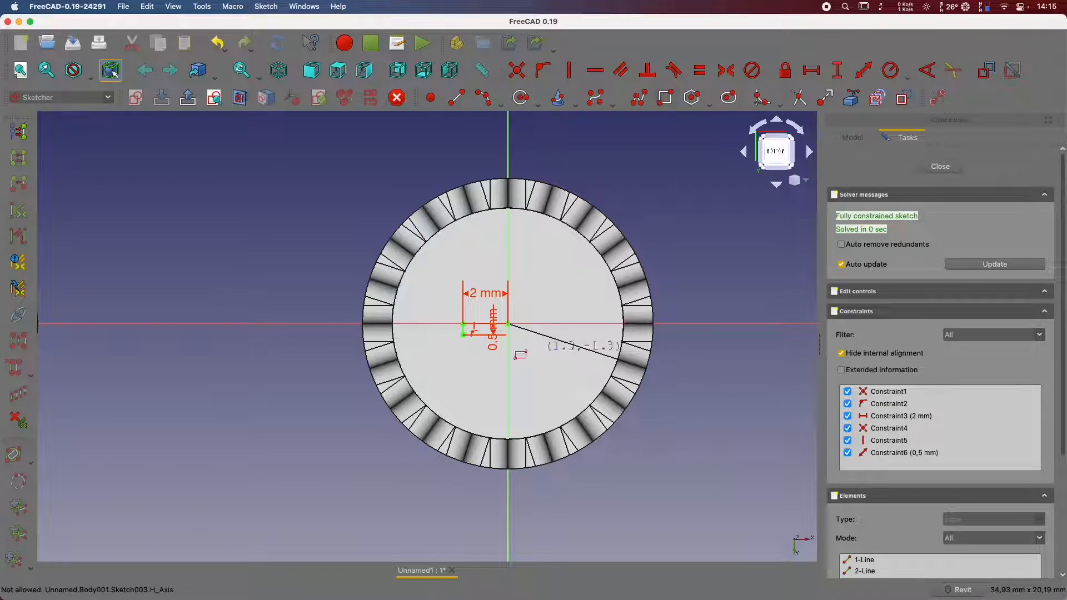
left_click(553, 298)
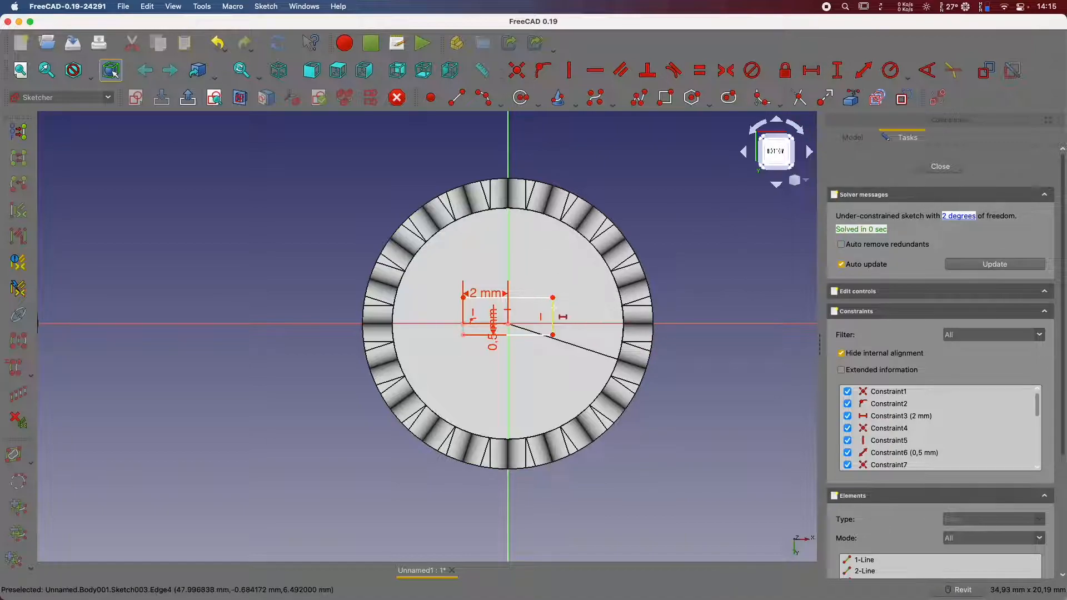
Try to constrain the length of the rectangle's right vertical side to 1 mm.
left_click(553, 317)
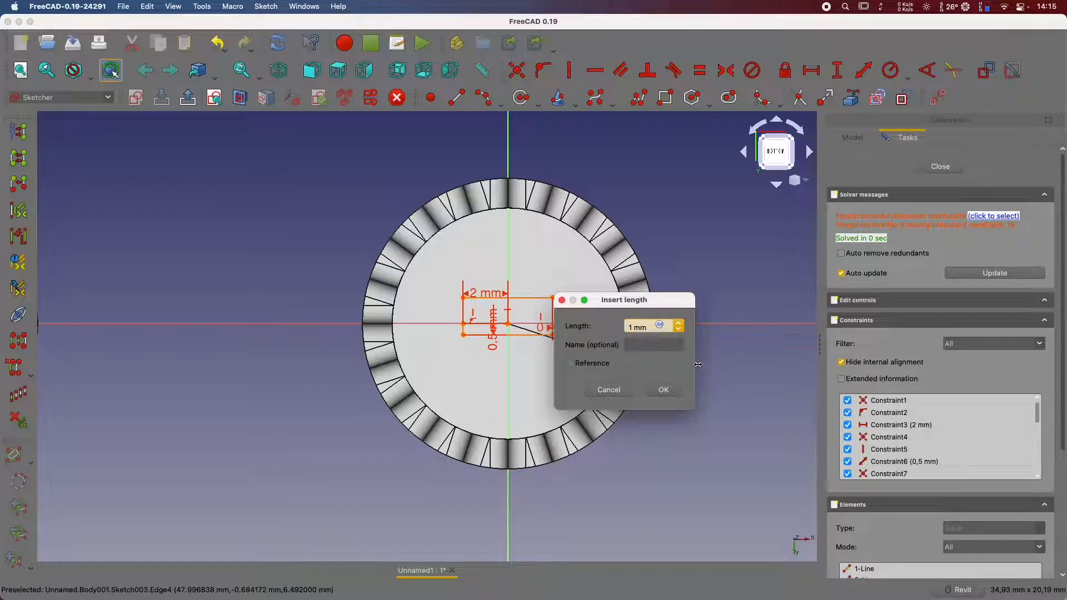
key("Return")
left_click(617, 329)
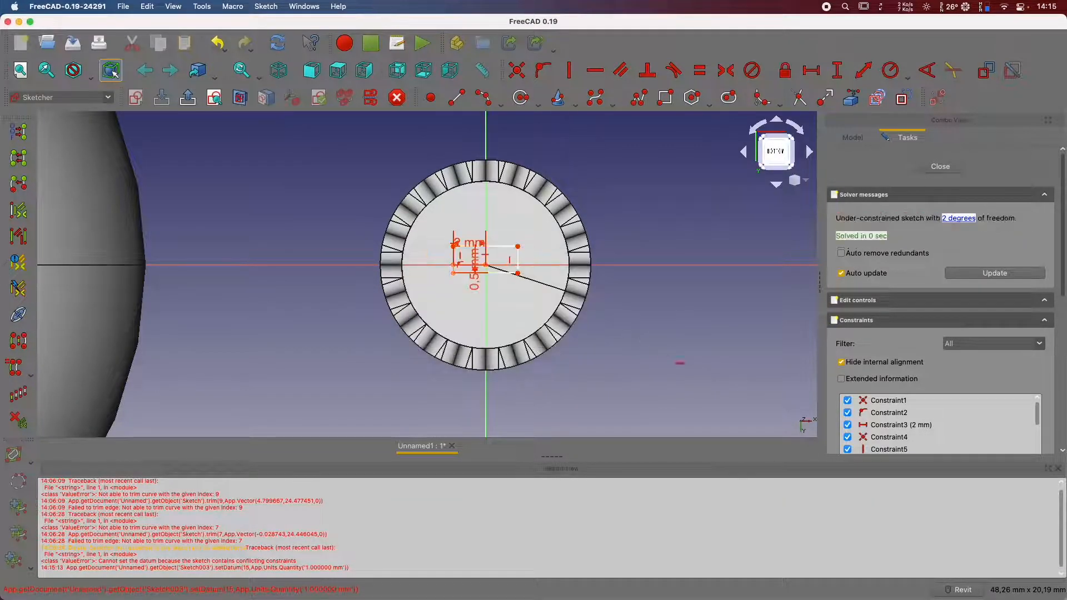
Constrain the rectangle to 4 mm wide and 1 mm high, and leave the sketch.
scroll(528, 286, "up", 3)
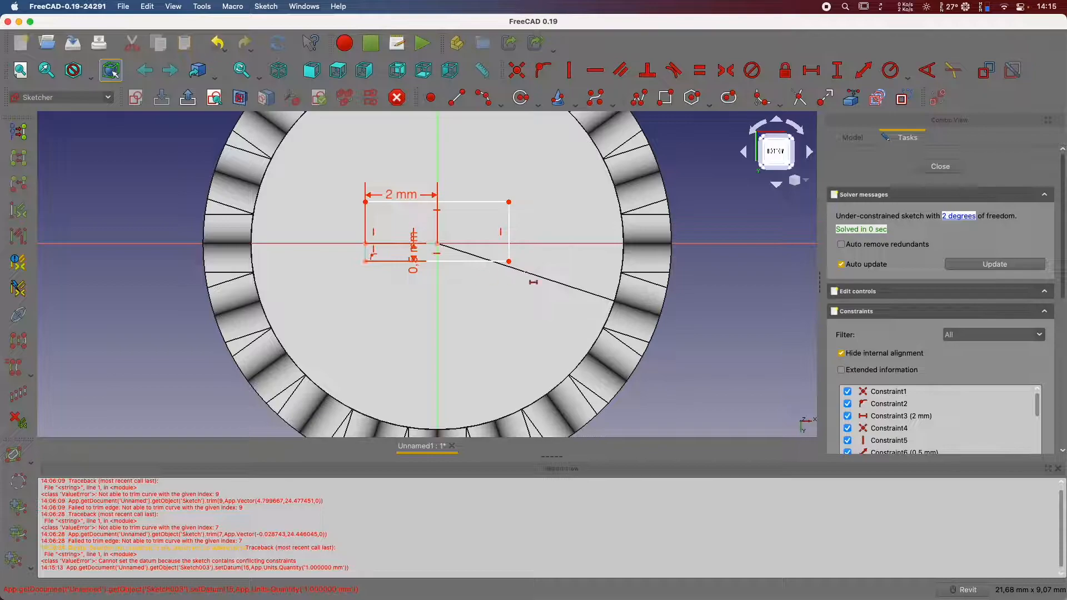
left_click(451, 205)
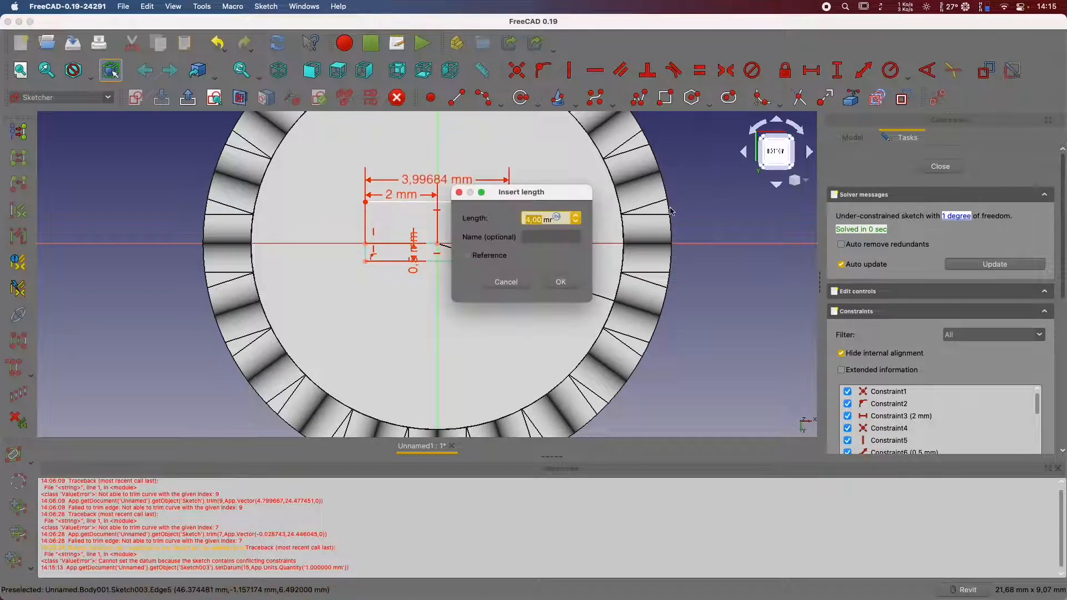
key("Return")
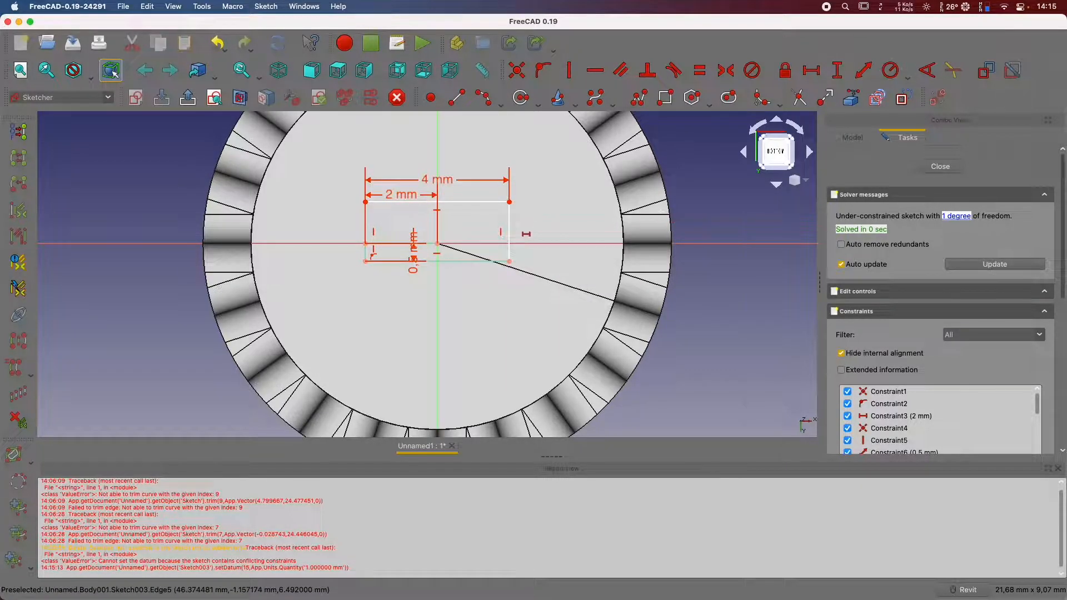
scroll(395, 253, "up", 2)
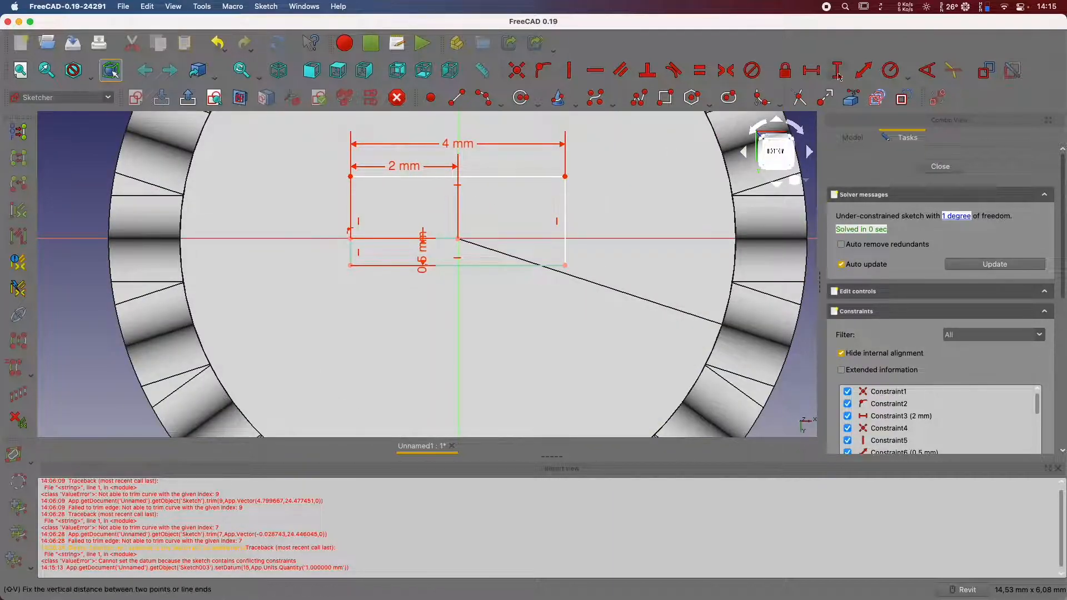
left_click(567, 212)
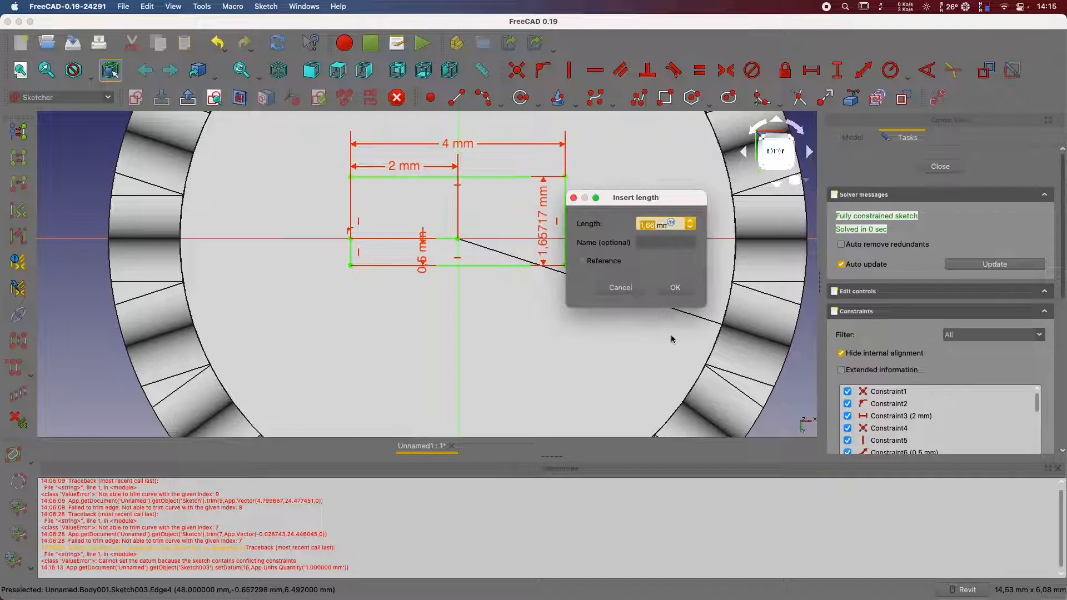
key("Return")
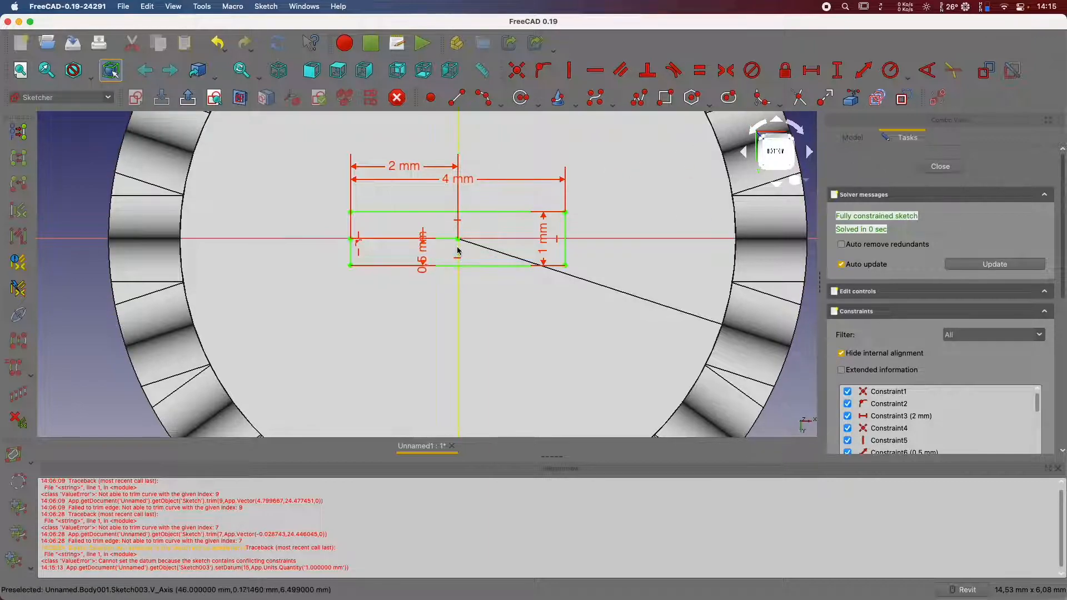
key("Escape")
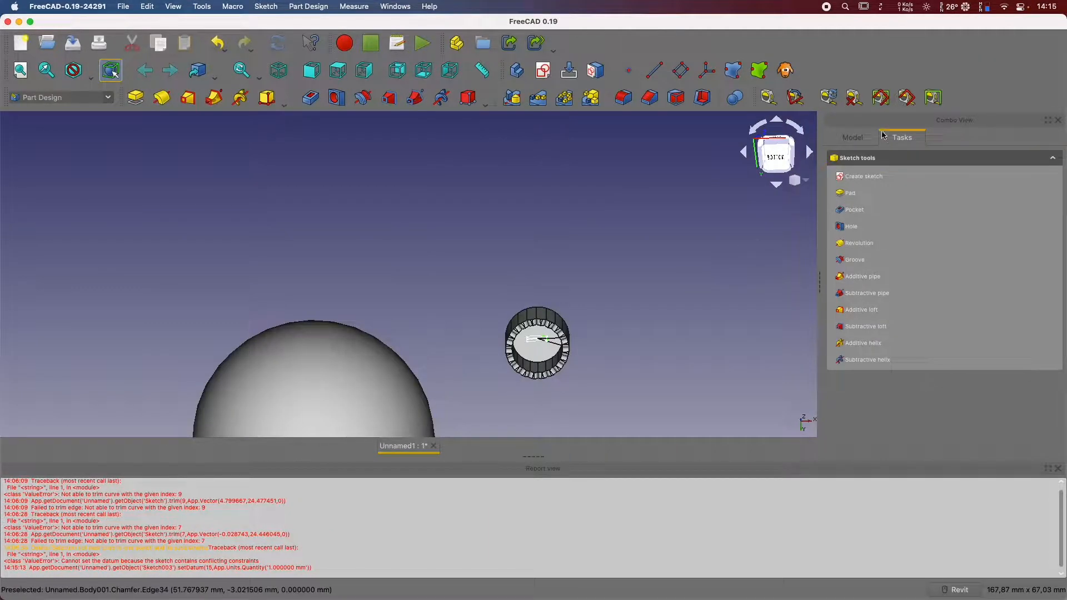
Reopen Sketch003, delete the 0.5 mm vertical guide line overlapping the rectangle's left side, and close the sketch.
left_click(859, 139)
scroll(914, 257, "down", 1)
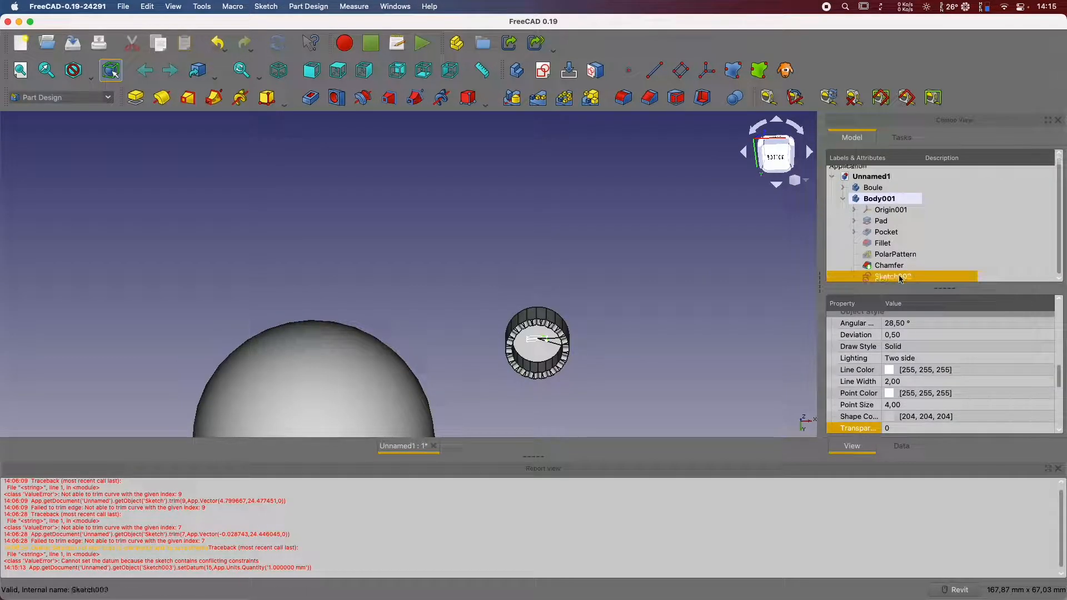
double_click(900, 276)
scroll(562, 389, "up", 10)
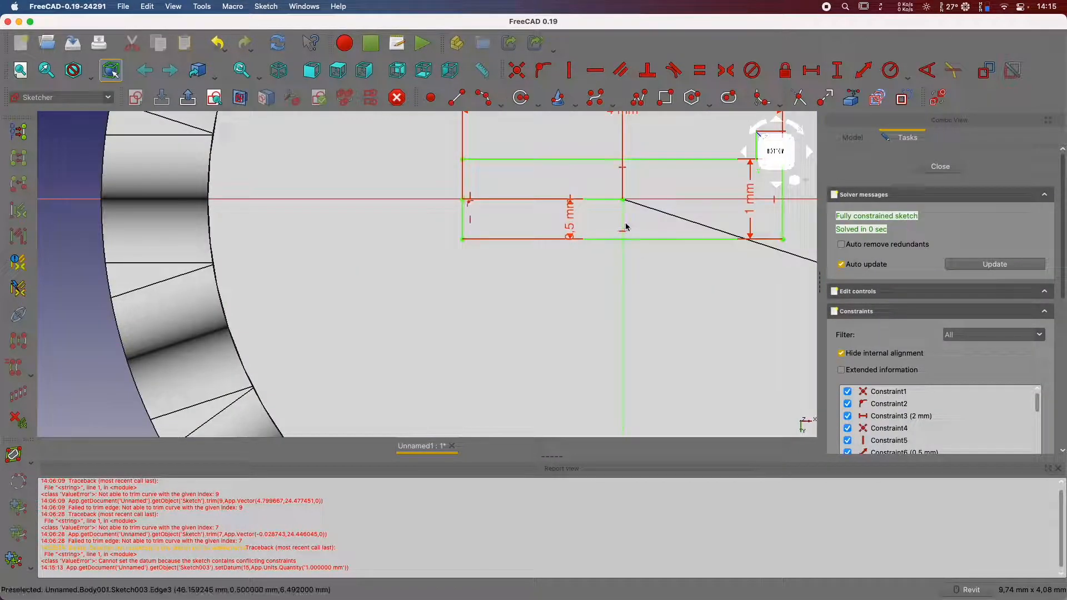
key("Delete")
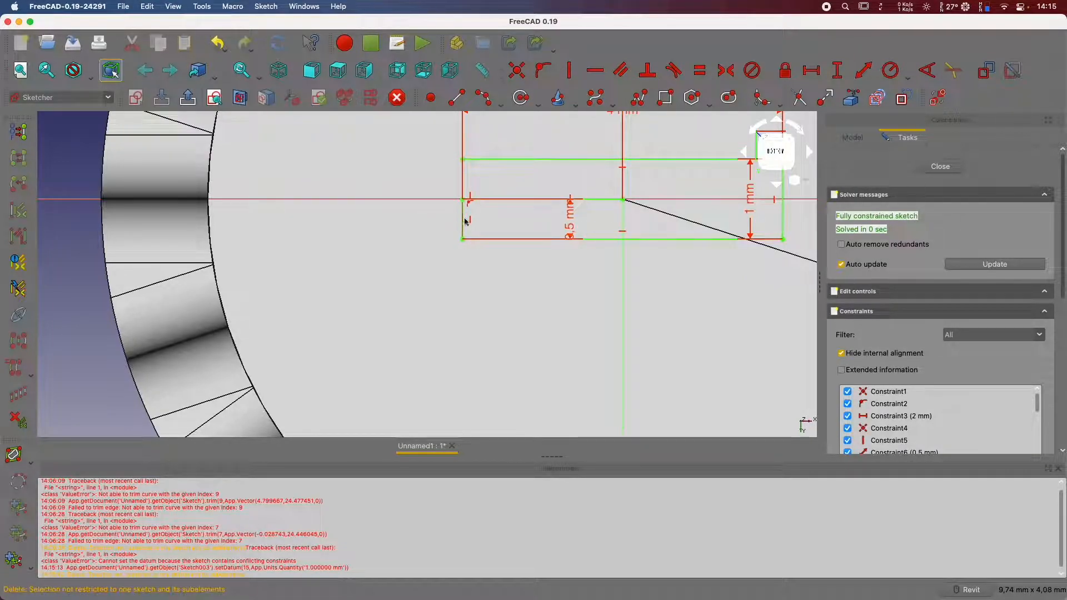
key("Delete")
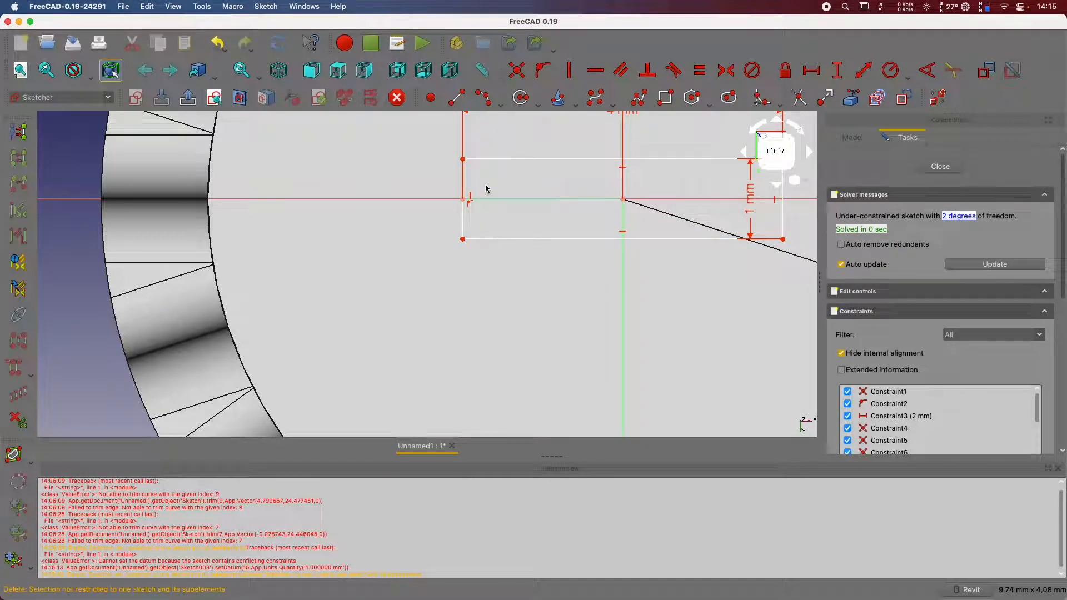
left_click(463, 177)
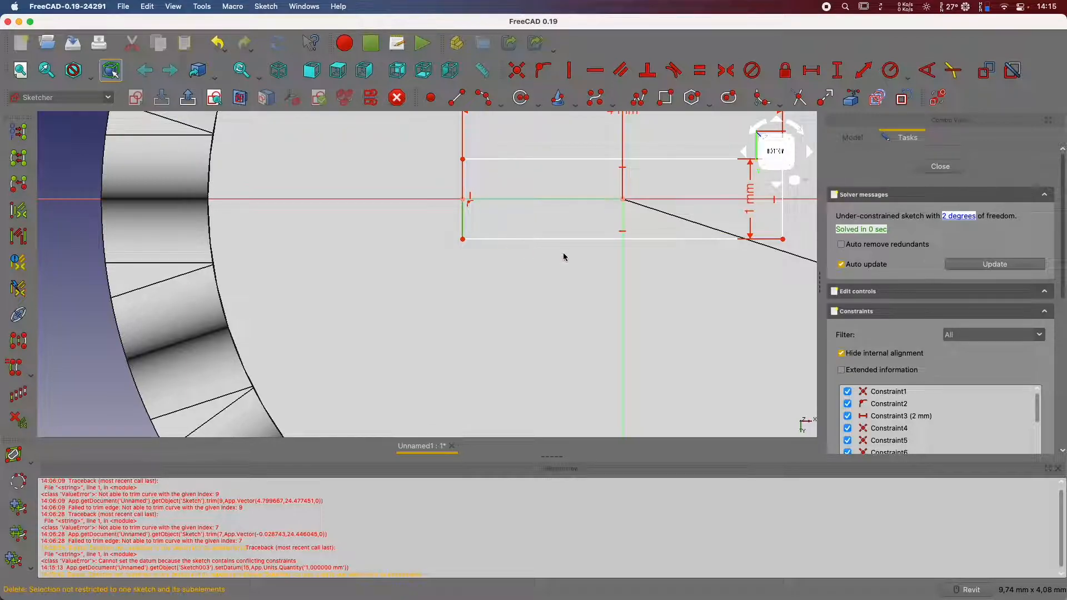
scroll(563, 256, "down", 5)
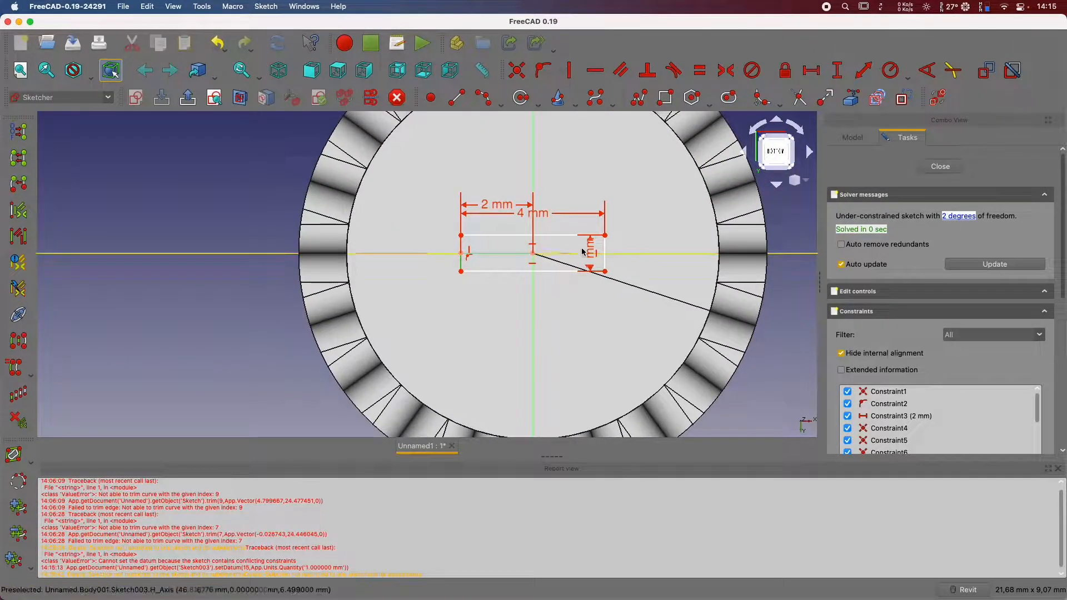
left_click(955, 167)
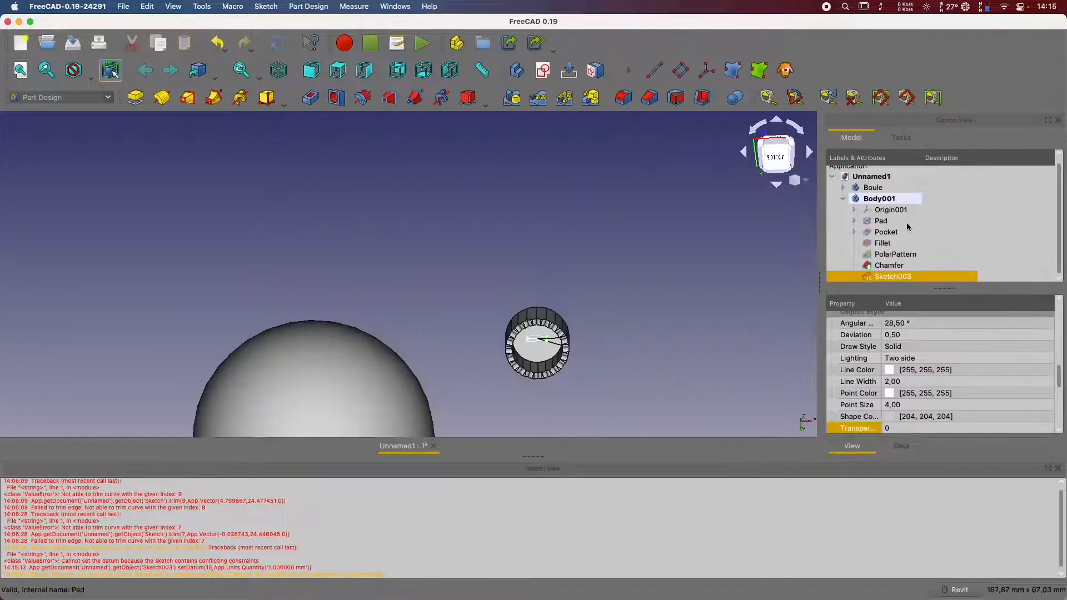
Try to pad the rectangle in Sketch003 by 10 mm.
left_click(900, 137)
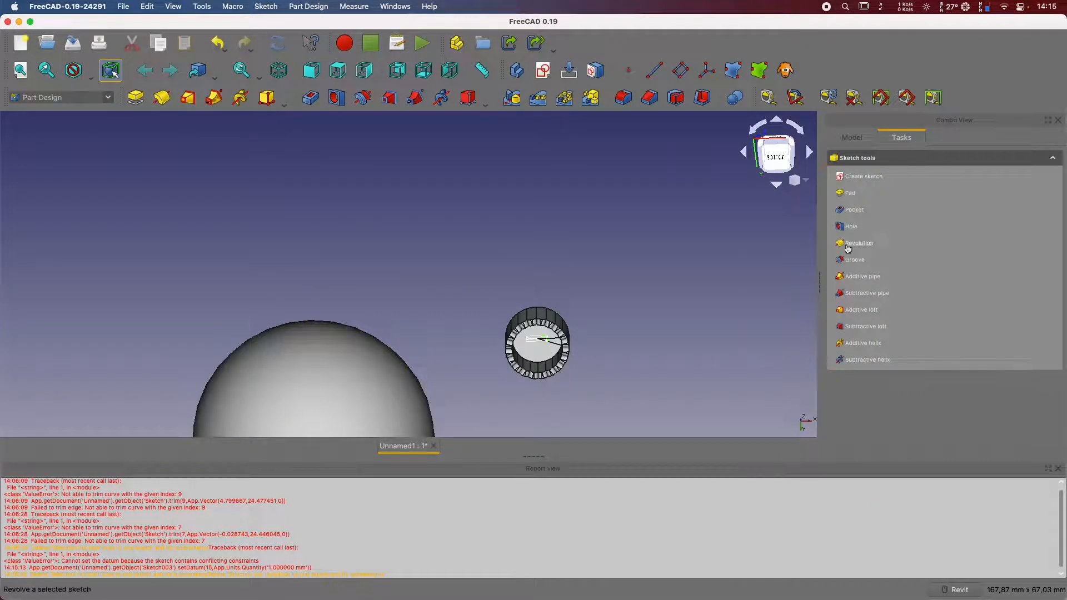
left_click(850, 195)
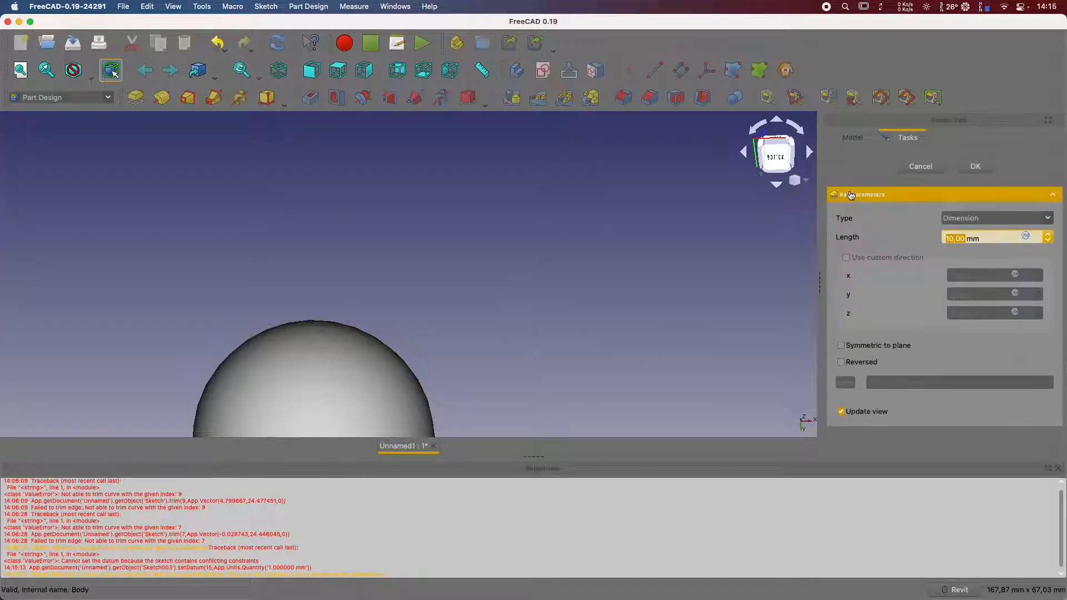
left_click(979, 167)
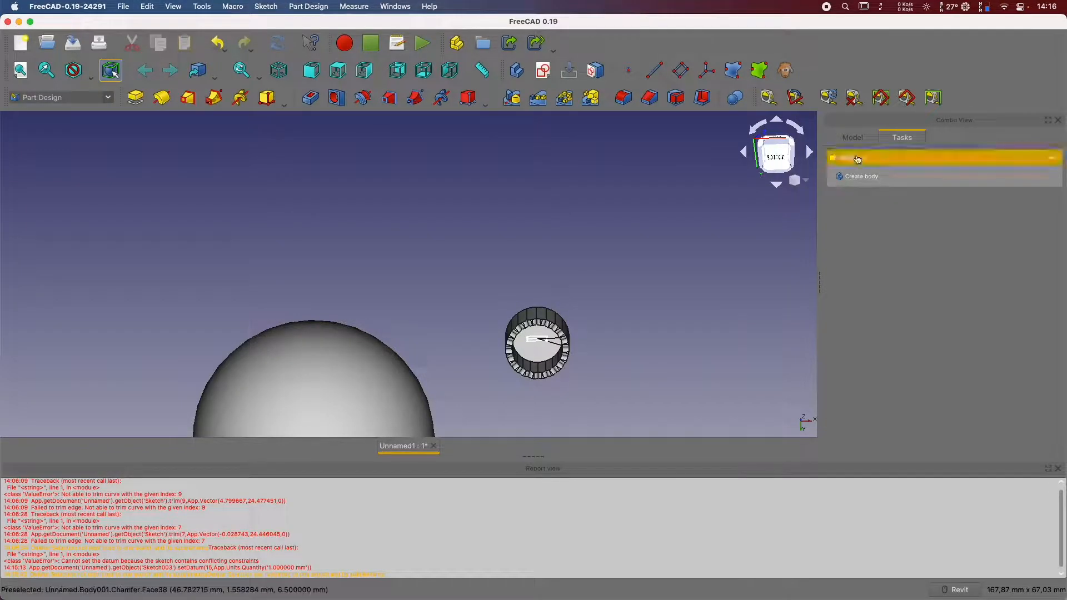
scroll(536, 311, "up", 5)
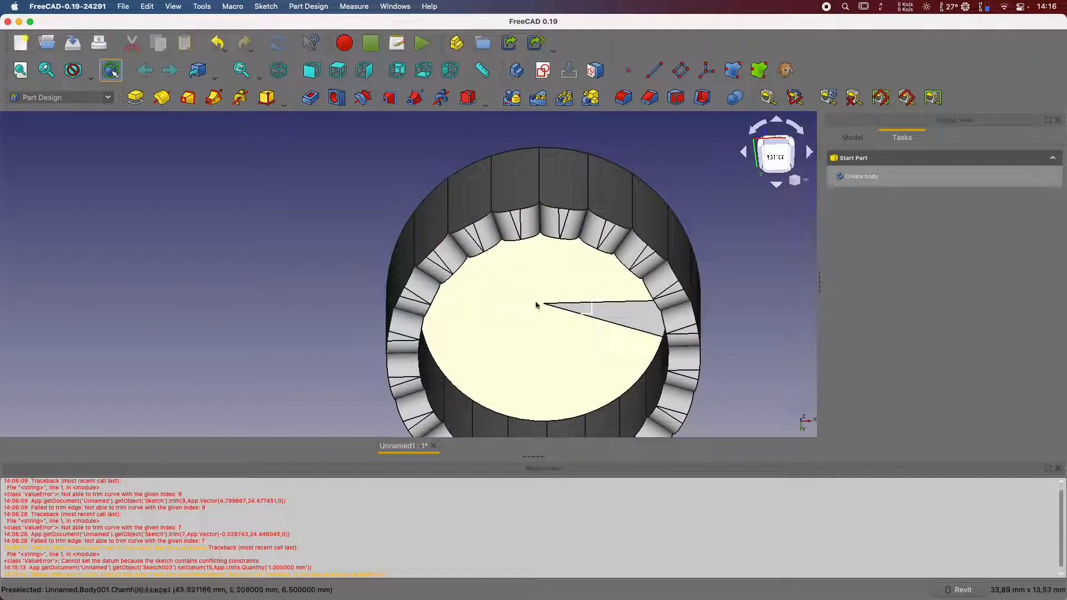
left_click(869, 139)
left_click(889, 276)
left_click(902, 138)
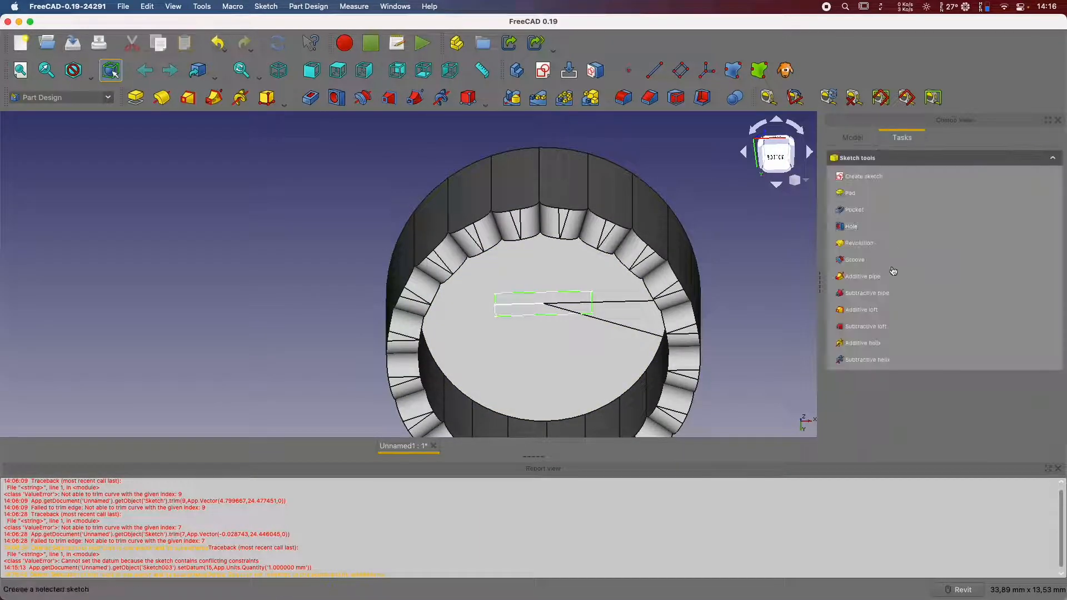
left_click(853, 210)
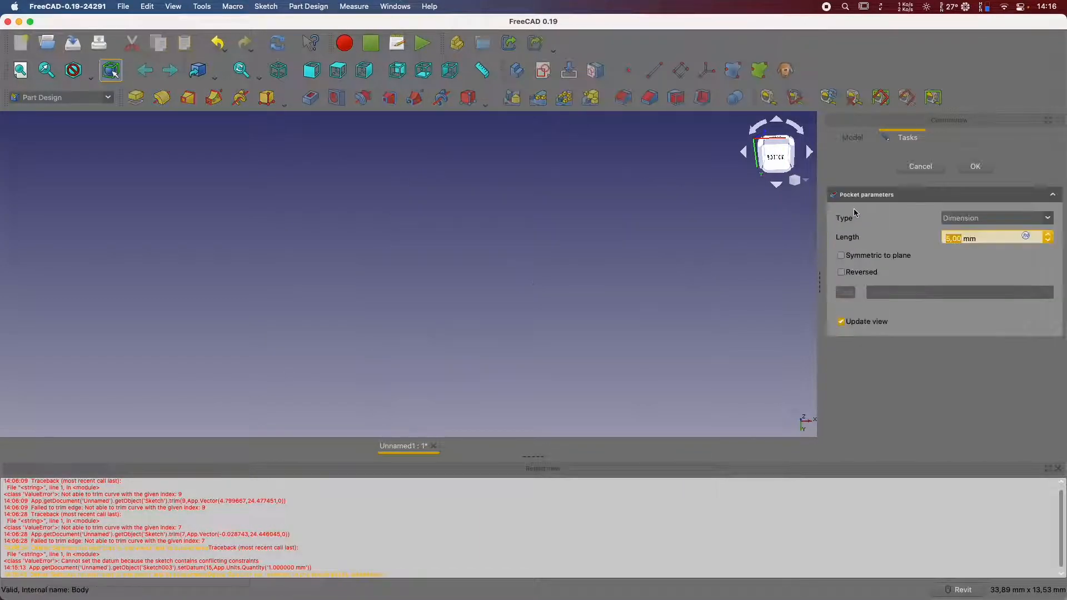
scroll(524, 357, "down", 16)
scroll(595, 327, "up", 4)
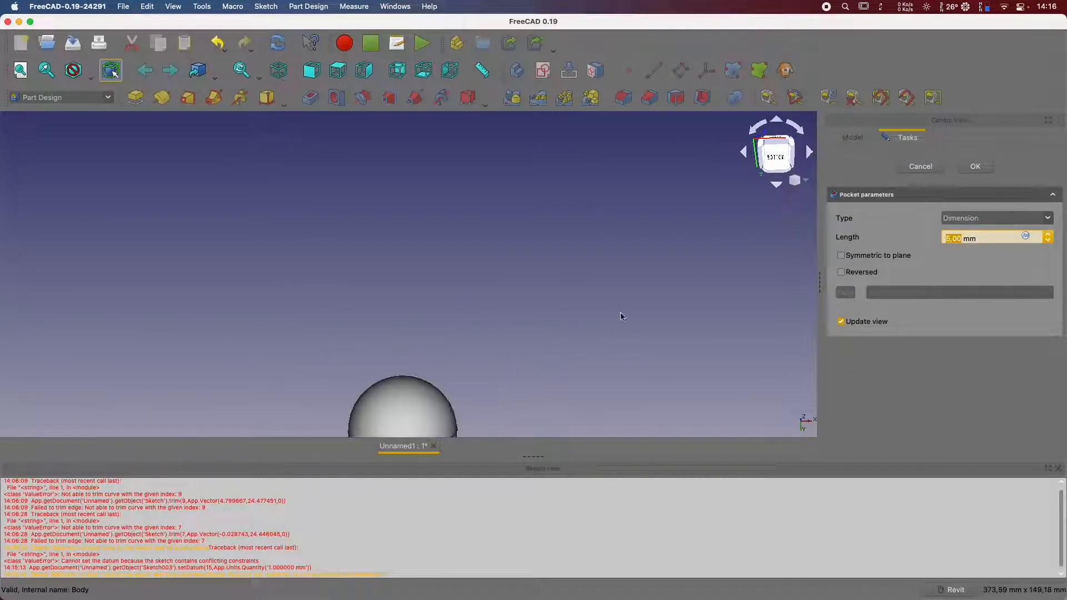
left_click(914, 168)
Reopen Sketch003, delete the 2 mm horizontal guide line running from the rectangle's side to the origin, and close the sketch.
scroll(637, 332, "up", 8)
middle_click_drag(638, 332, 535, 322, "shift")
scroll(534, 317, "up", 10)
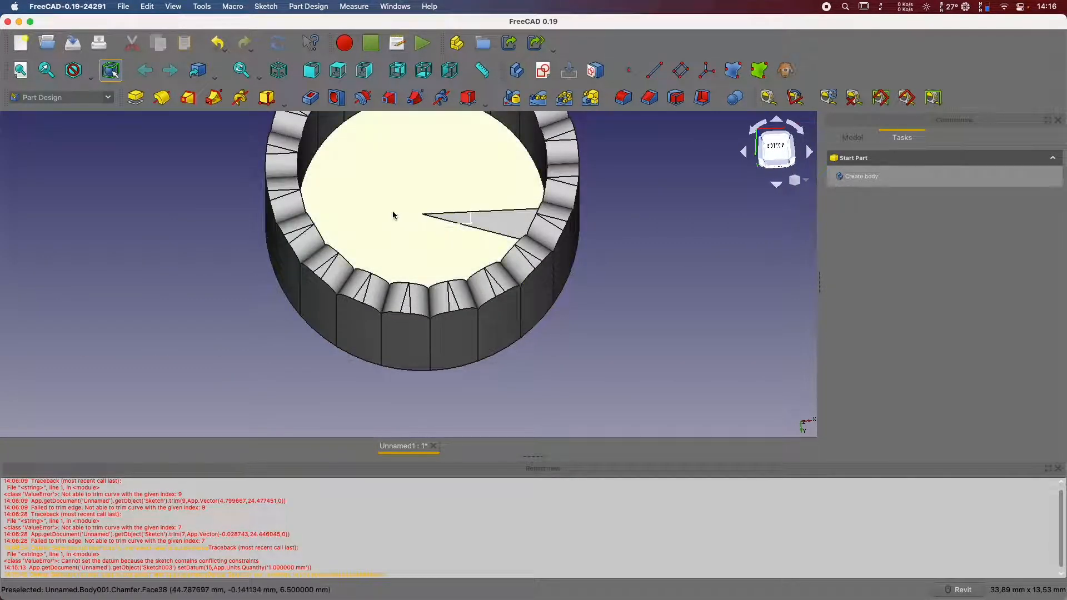
left_click(852, 137)
left_click(884, 277)
double_click(884, 277)
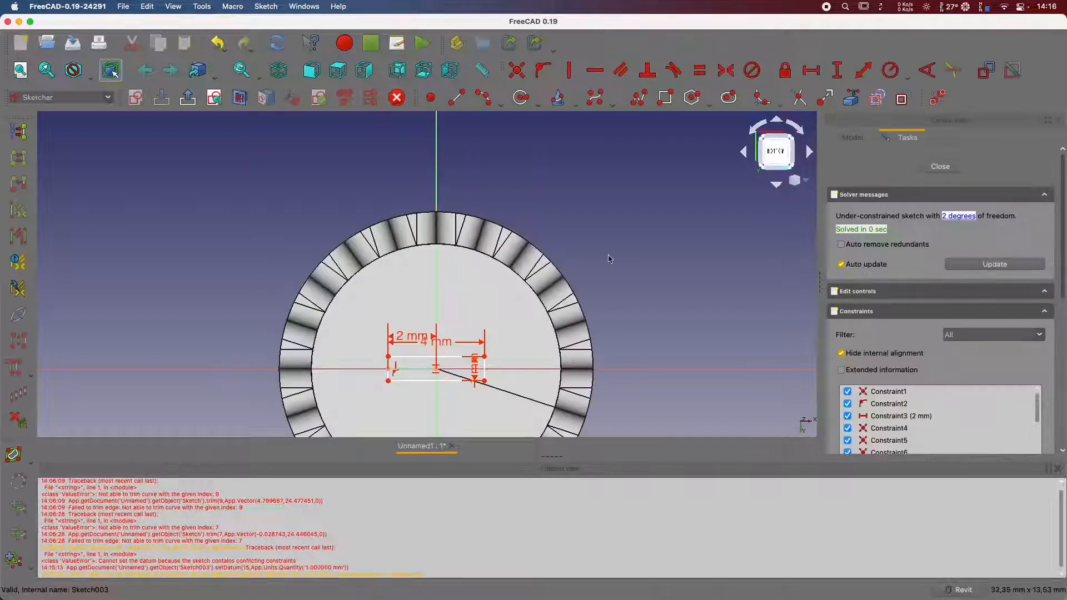
left_click(412, 373)
key("Delete")
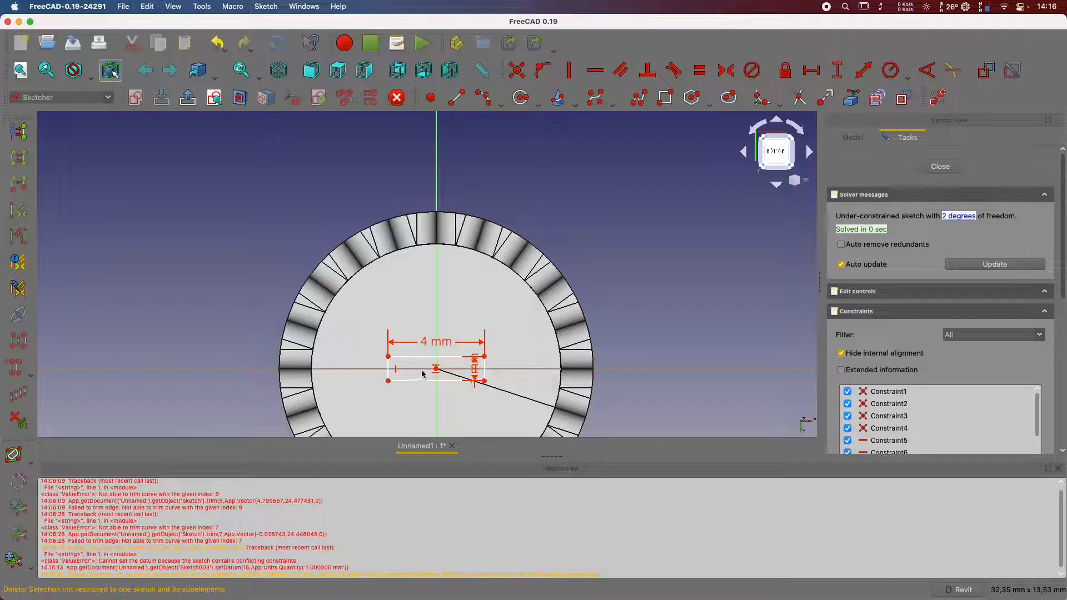
left_click(940, 167)
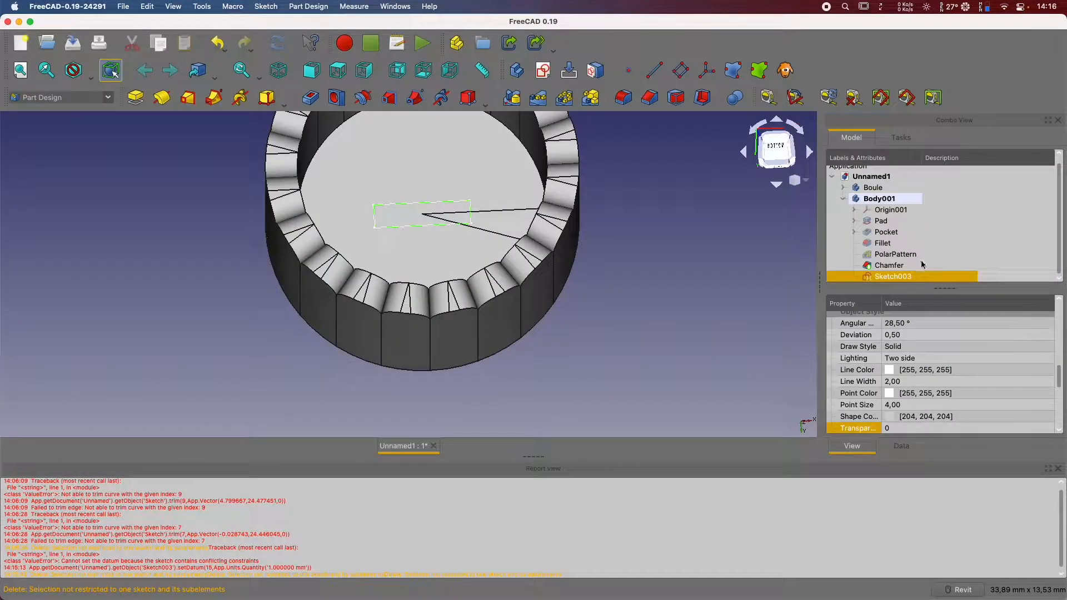
Cut a pocket through the cap's flat end from the rectangle in Sketch003, keeping the default depth.
left_click(911, 142)
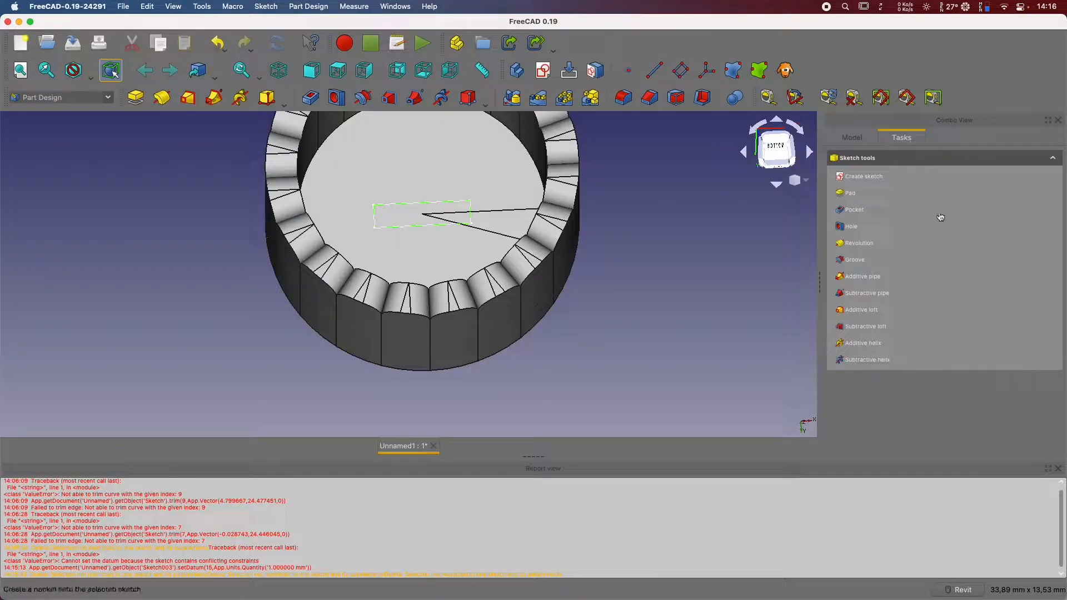
left_click(854, 210)
left_click(971, 165)
scroll(574, 289, "down", 8)
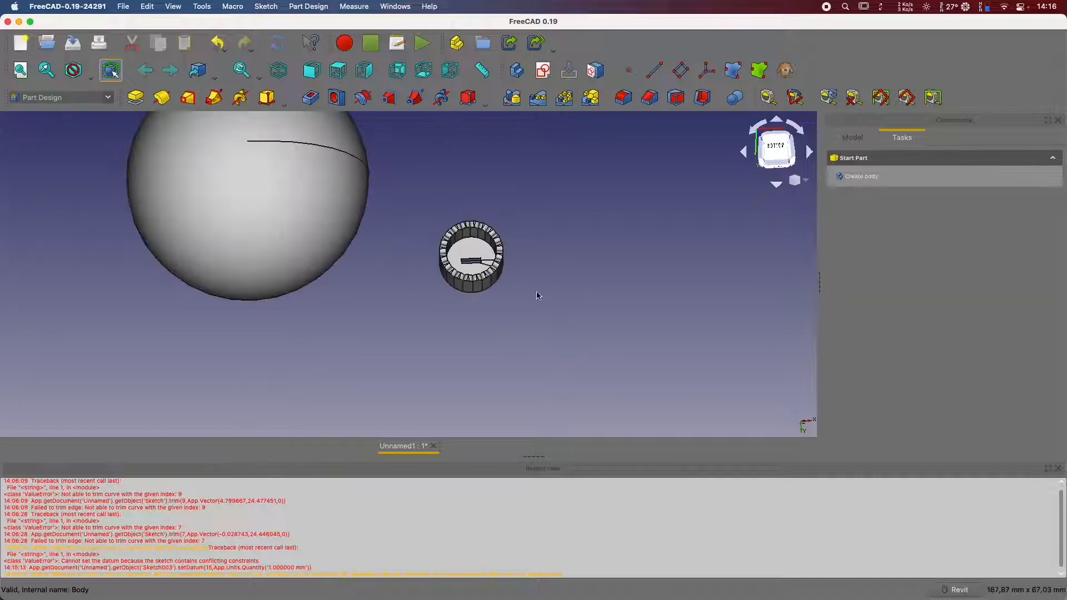
Start transforming Body001 in the front view and move the cap 45 mm in the negative X direction, above the ball's neck.
middle_click_drag(603, 199, 600, 305, "shift")
middle_click_drag(707, 164, 690, 231)
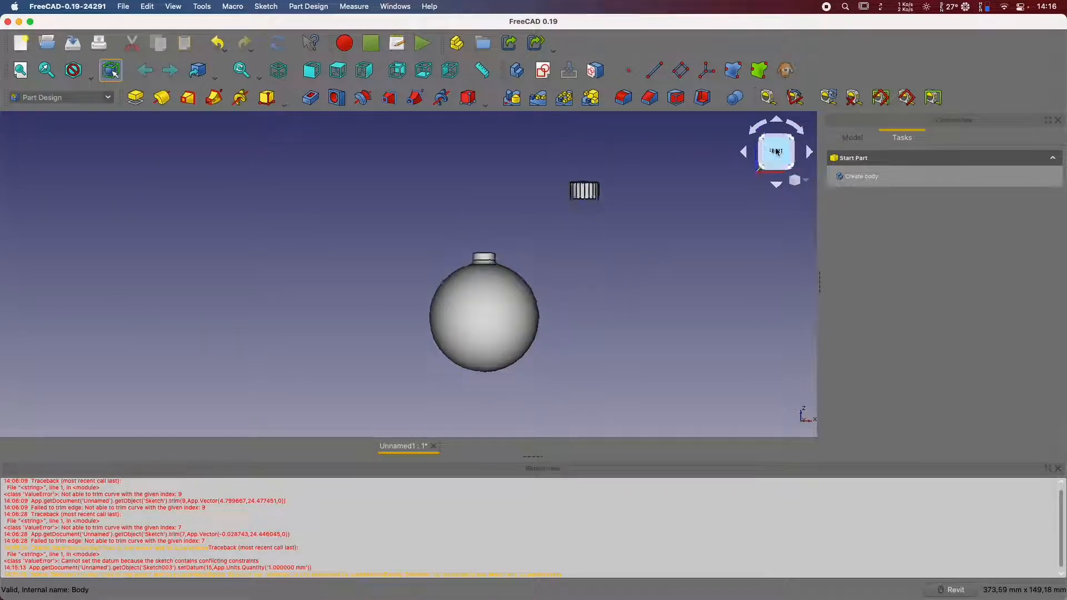
left_click(852, 137)
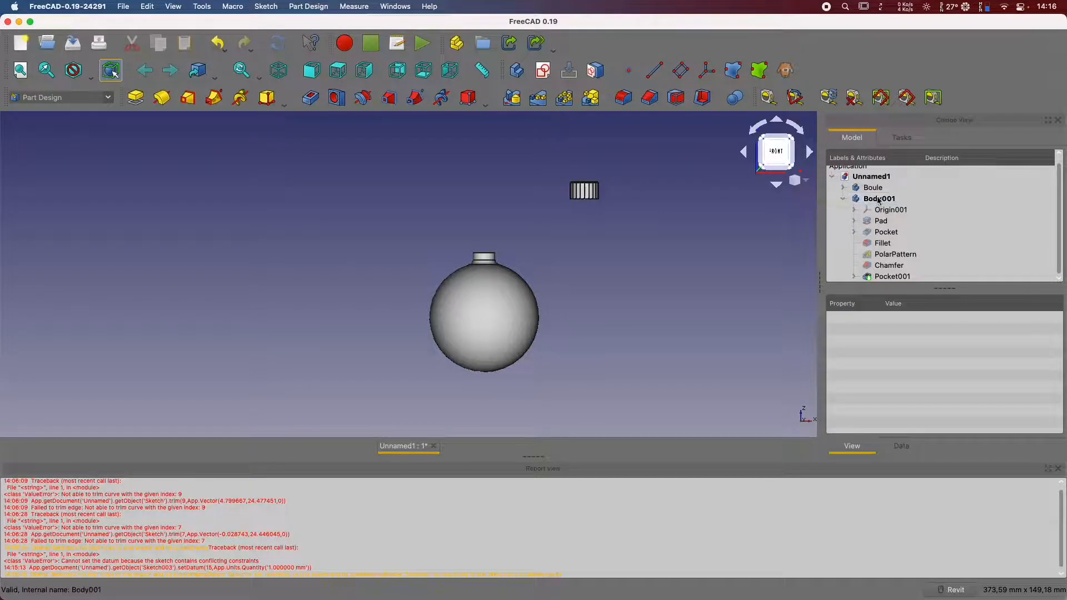
left_click(897, 200)
right_click(914, 197)
left_click(905, 204)
double_click(896, 204)
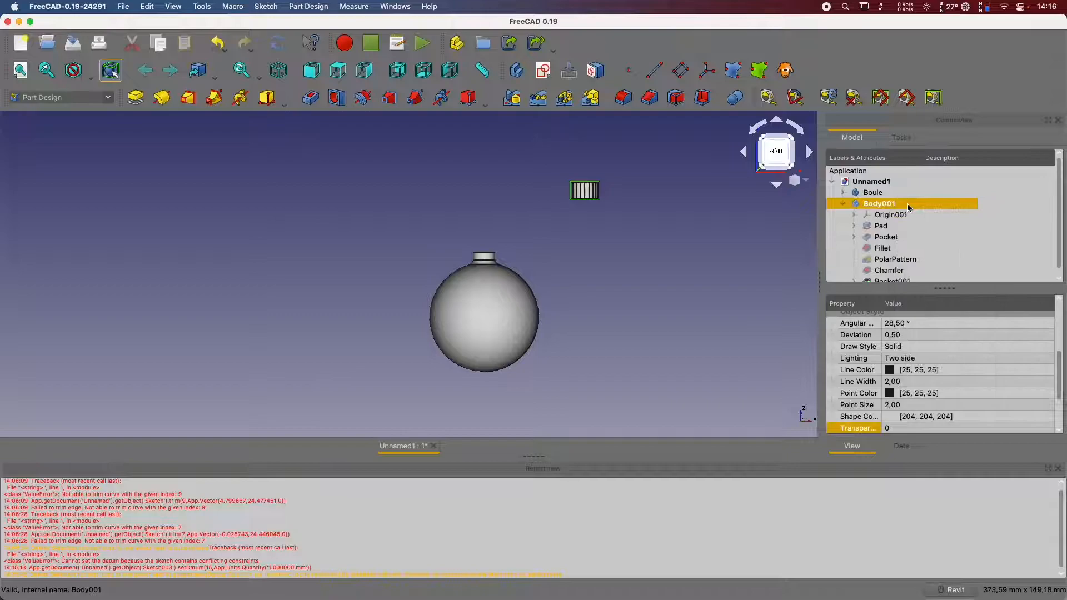
right_click(899, 204)
left_click(904, 206)
right_click(904, 203)
left_click(907, 204)
right_click(901, 206)
left_click(936, 223)
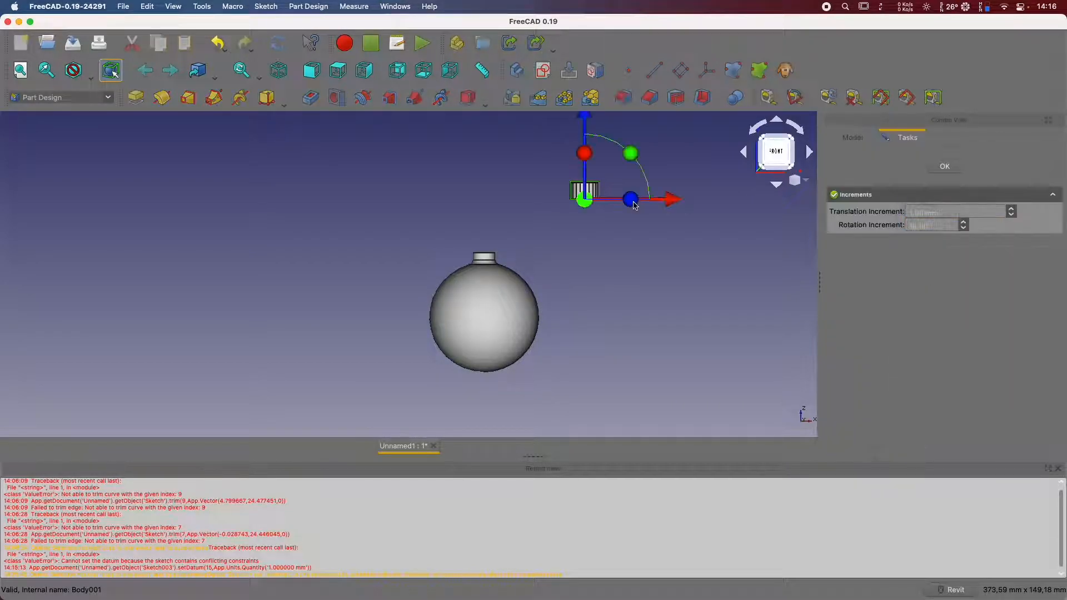
left_click_drag(666, 202, 574, 204)
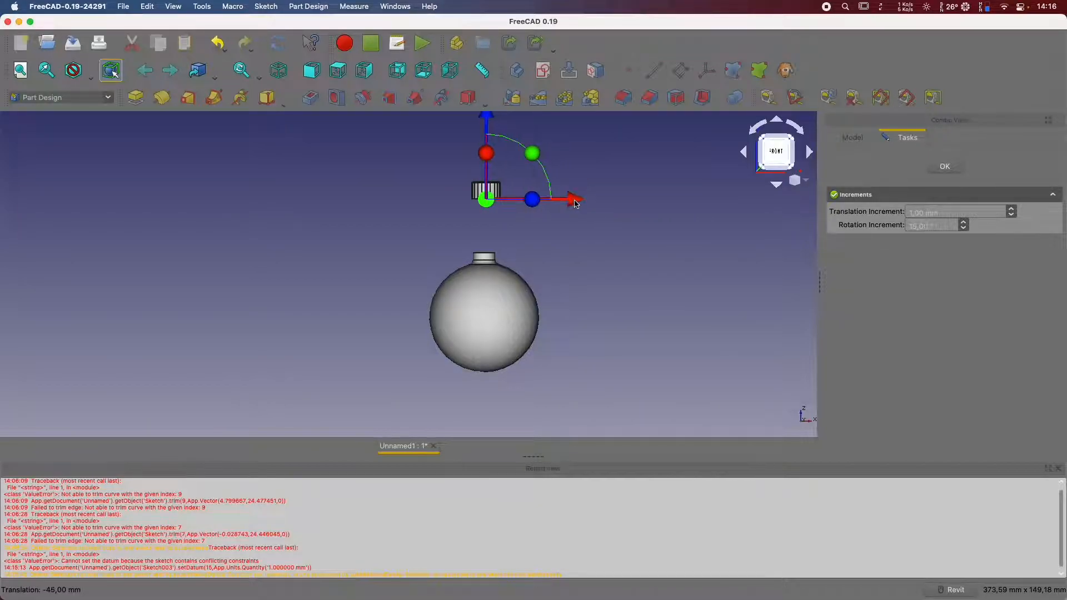
Check the cap's alignment from the top view, shift it another 1 mm in the negative X direction, and accept the transform.
left_click(777, 124)
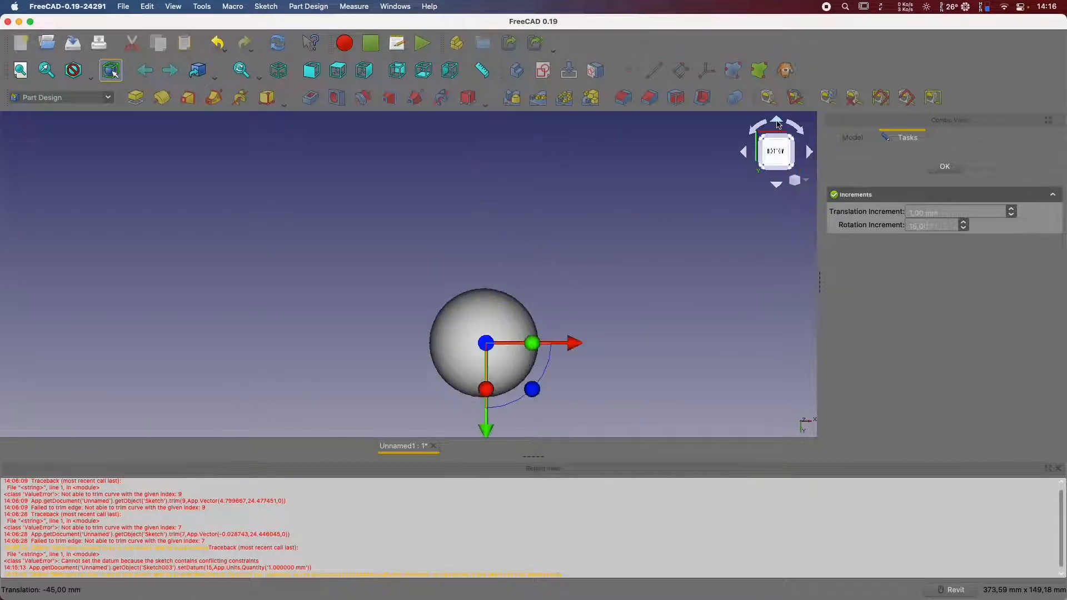
left_click(778, 124)
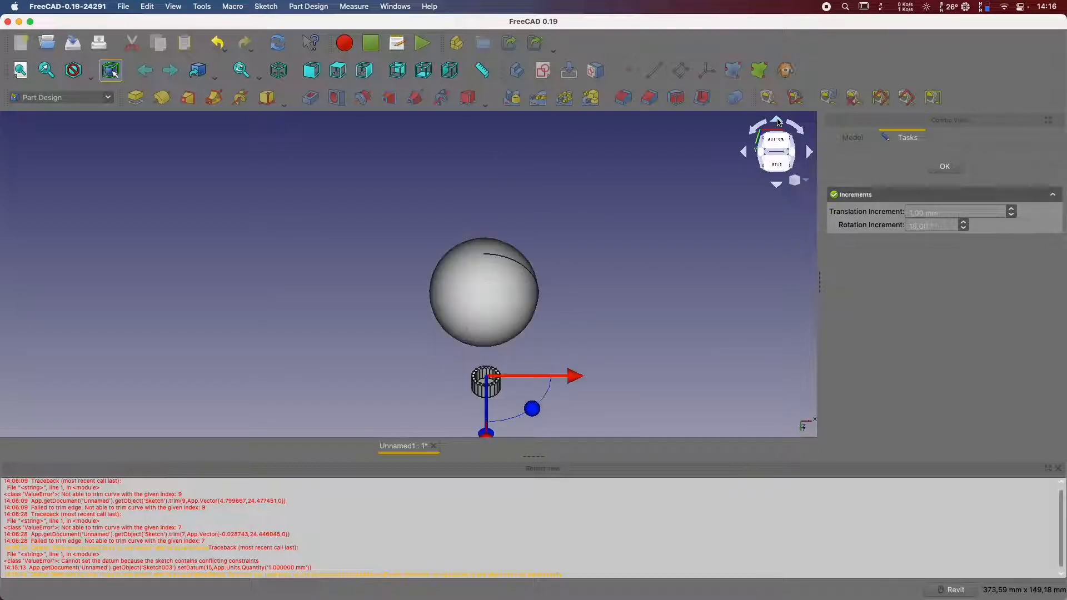
left_click(777, 124)
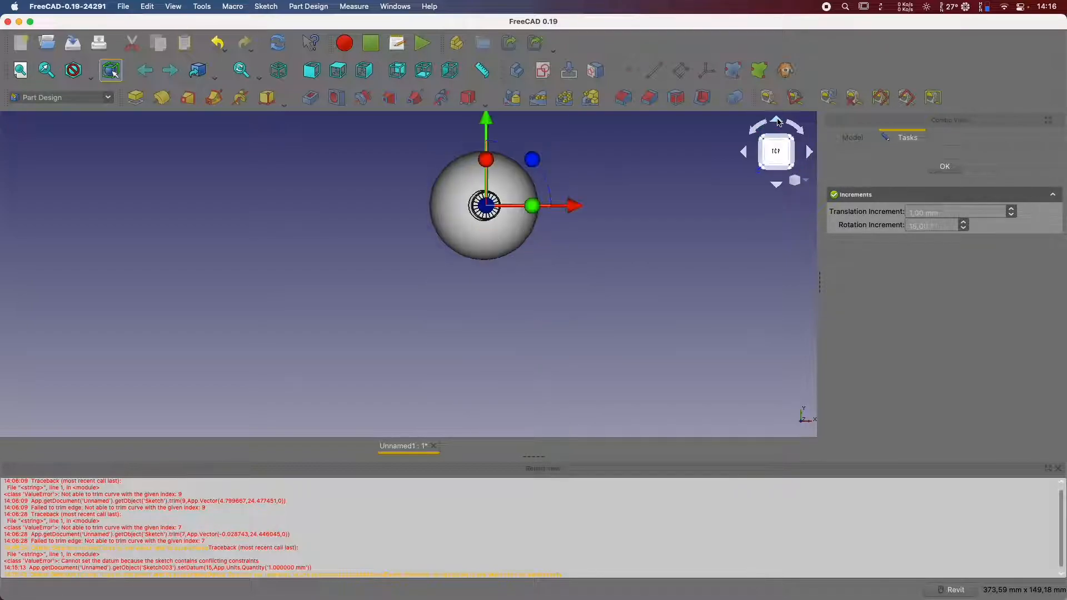
left_click_drag(585, 201, 572, 205)
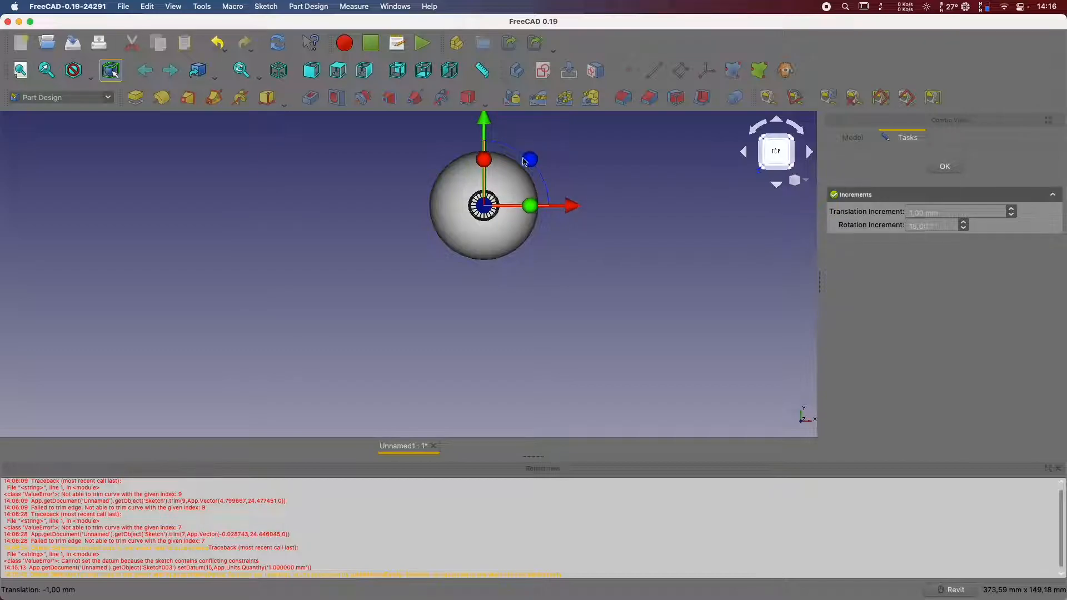
left_click(944, 166)
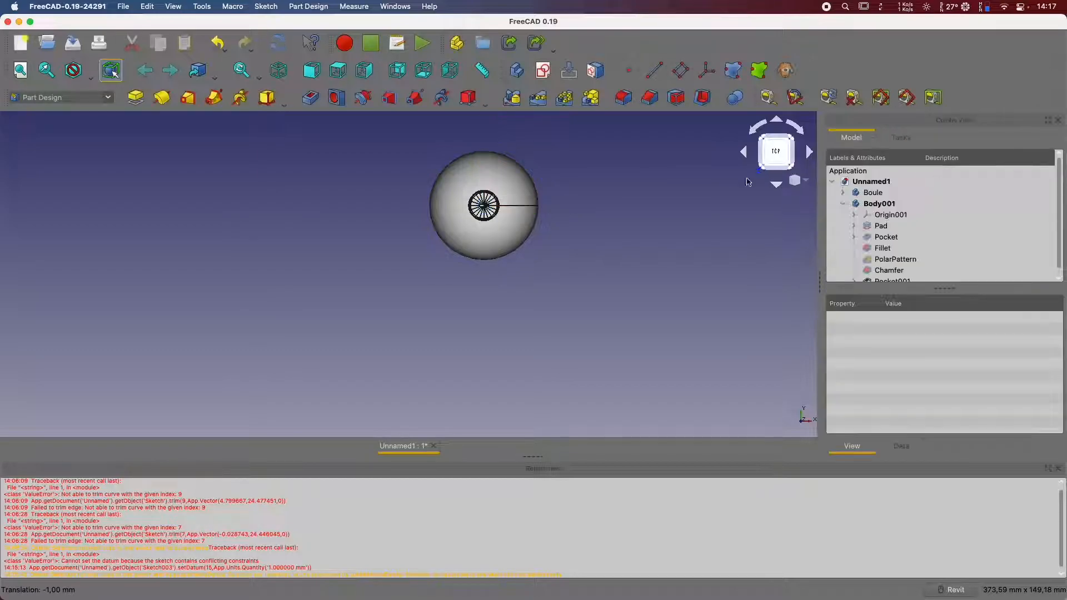
Turn the model to show the open end of the ball's neck and make the Boule body active.
left_click(778, 185)
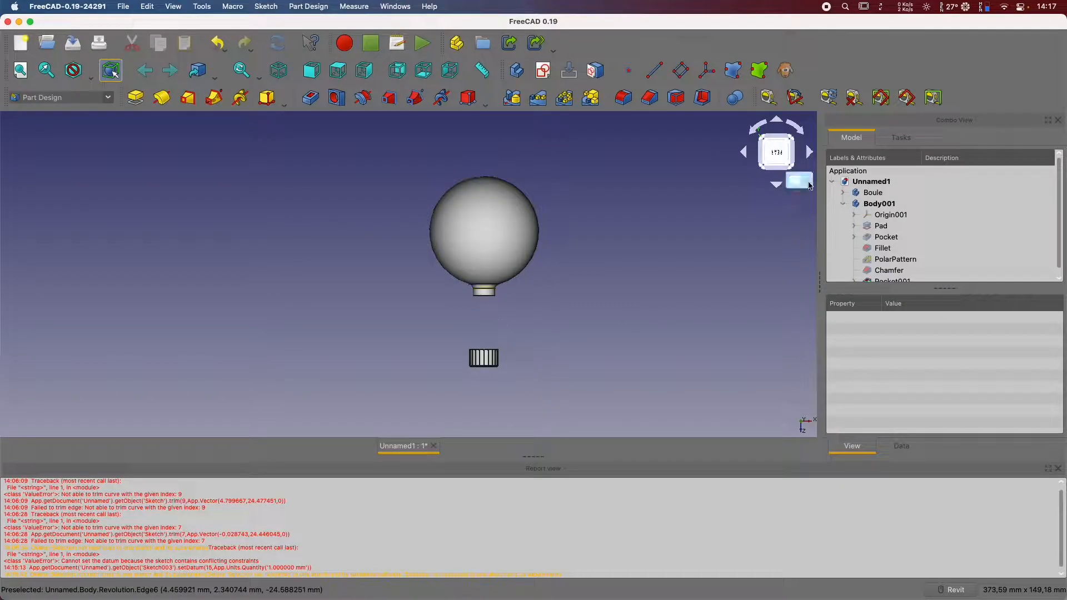
scroll(552, 293, "up", 5)
middle_click_drag(541, 341, 520, 279, "shift")
left_click(876, 194)
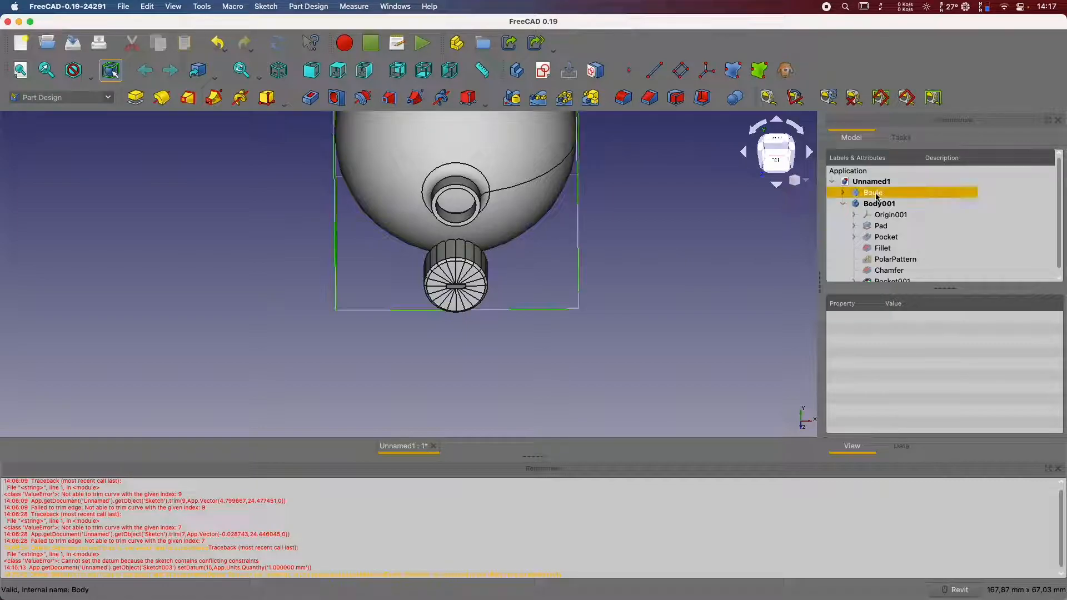
double_click(875, 194)
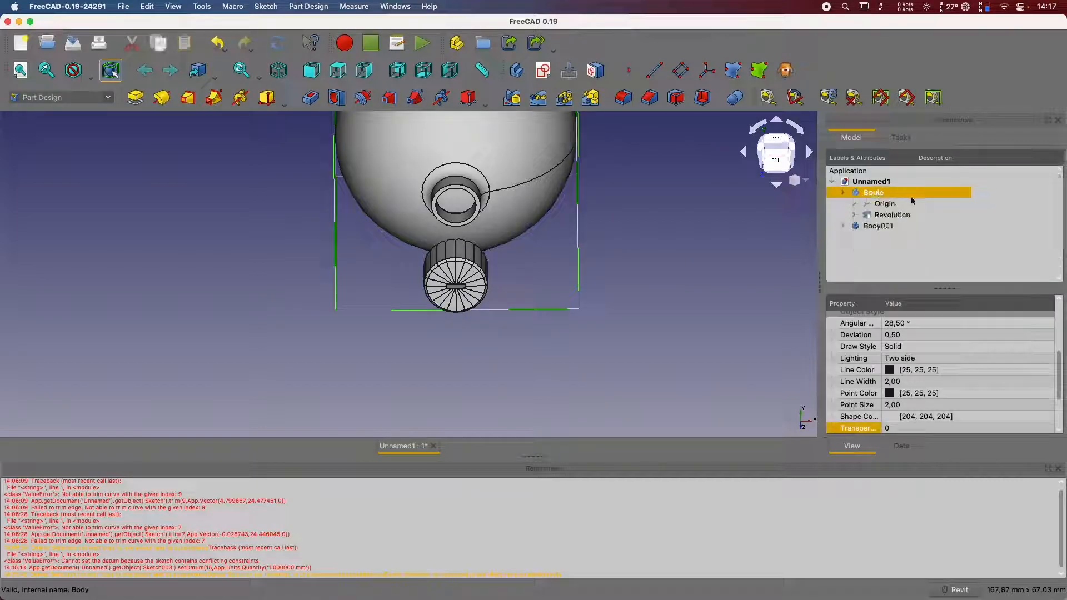
Pad the ring-shaped end face of the ball's neck by 2 mm.
scroll(478, 213, "up", 3)
left_click(477, 215)
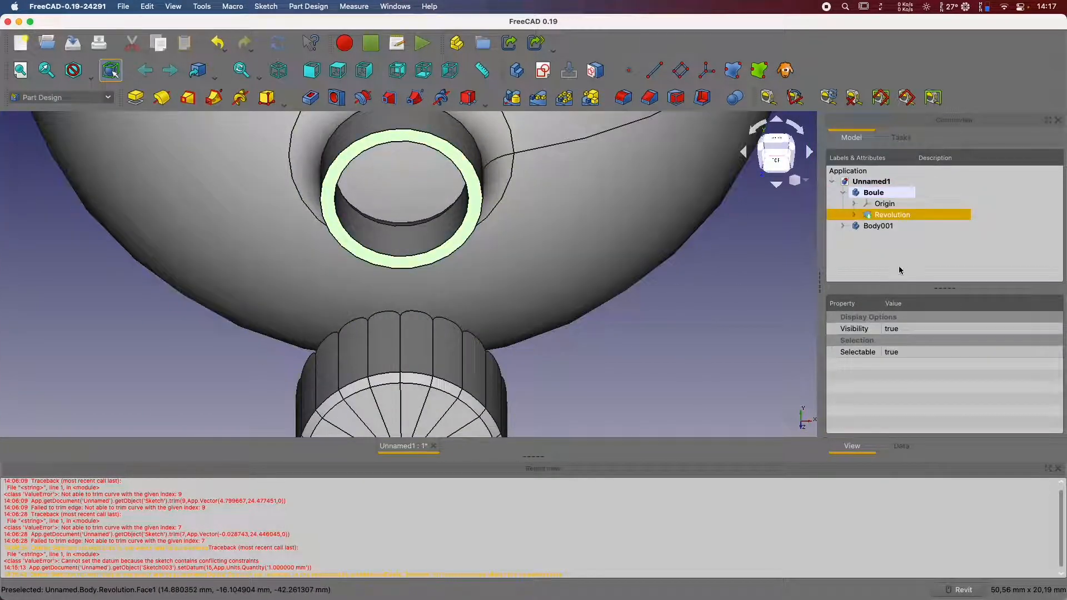
left_click(898, 138)
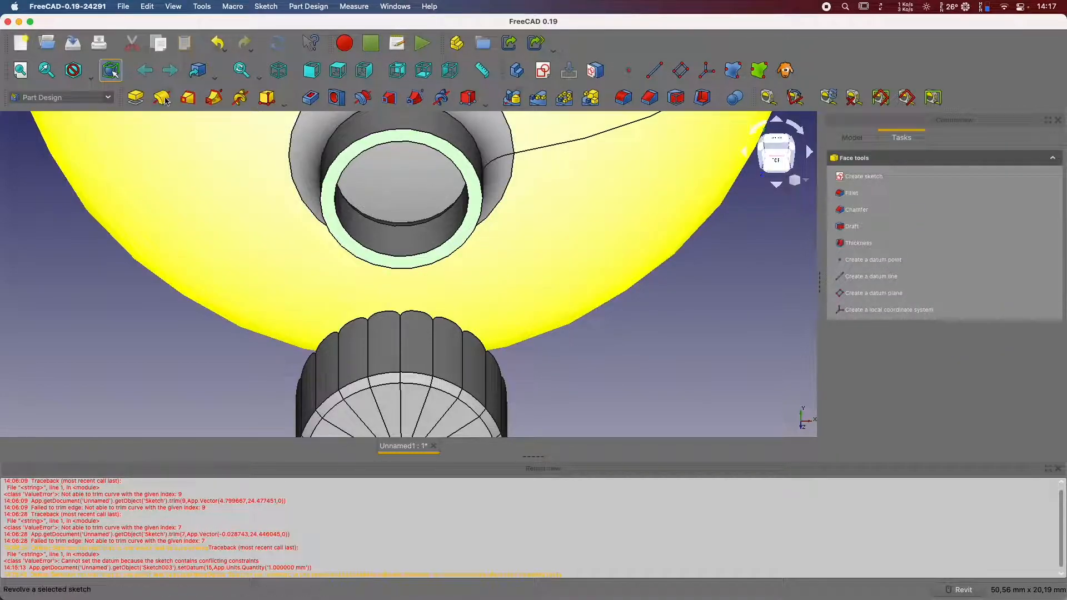
left_click(136, 98)
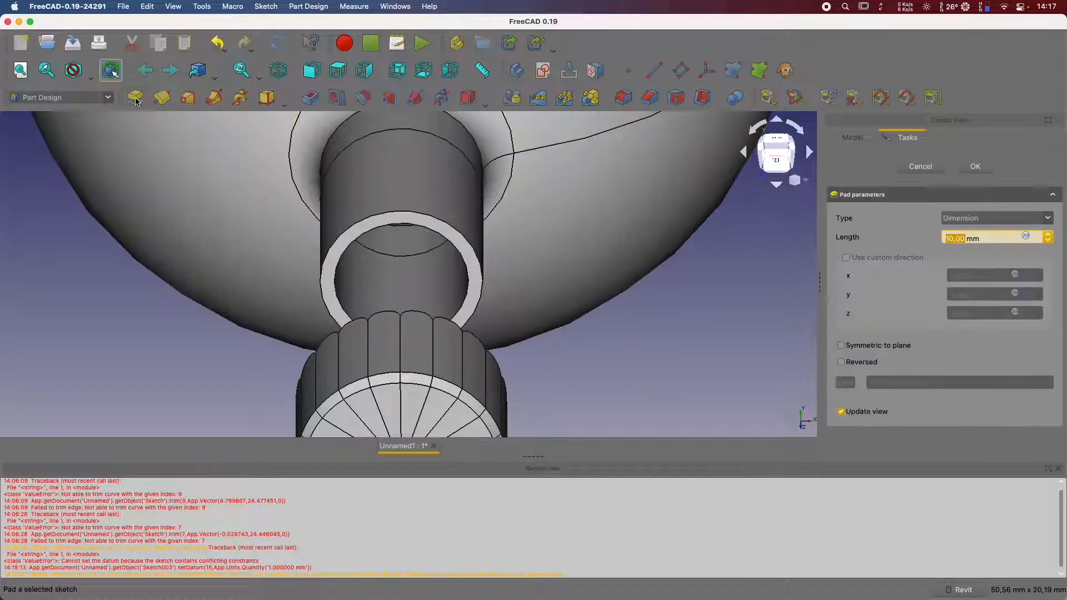
scroll(646, 249, "down", 4)
middle_click_drag(626, 238, 592, 259)
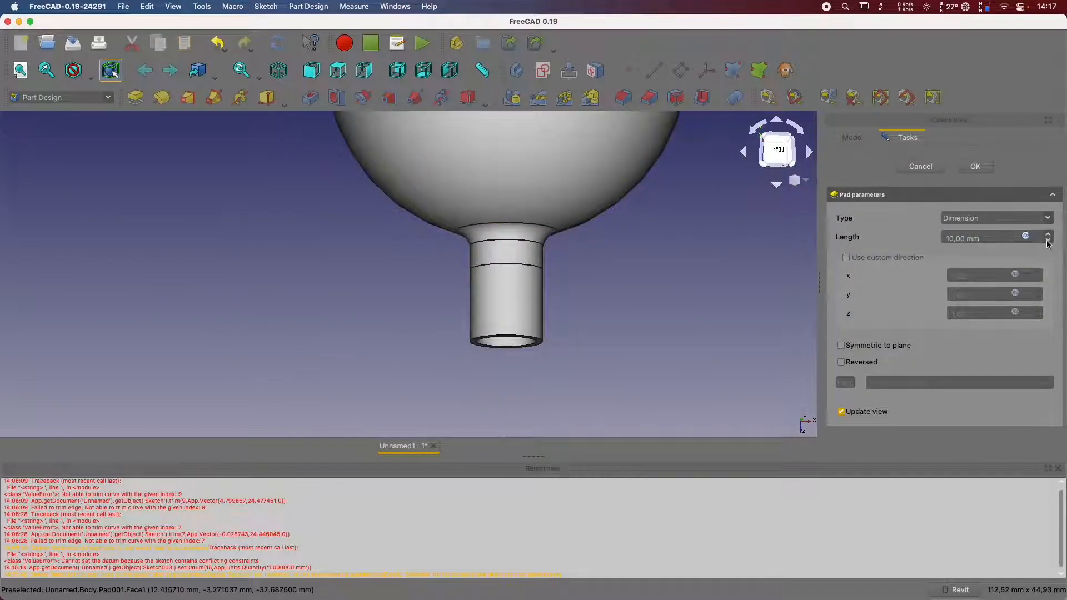
left_click(1046, 240)
left_click(1047, 240)
left_click(1047, 241)
left_click(1046, 241)
left_click(1047, 240)
left_click(1047, 241)
left_click(1046, 240)
left_click(1047, 240)
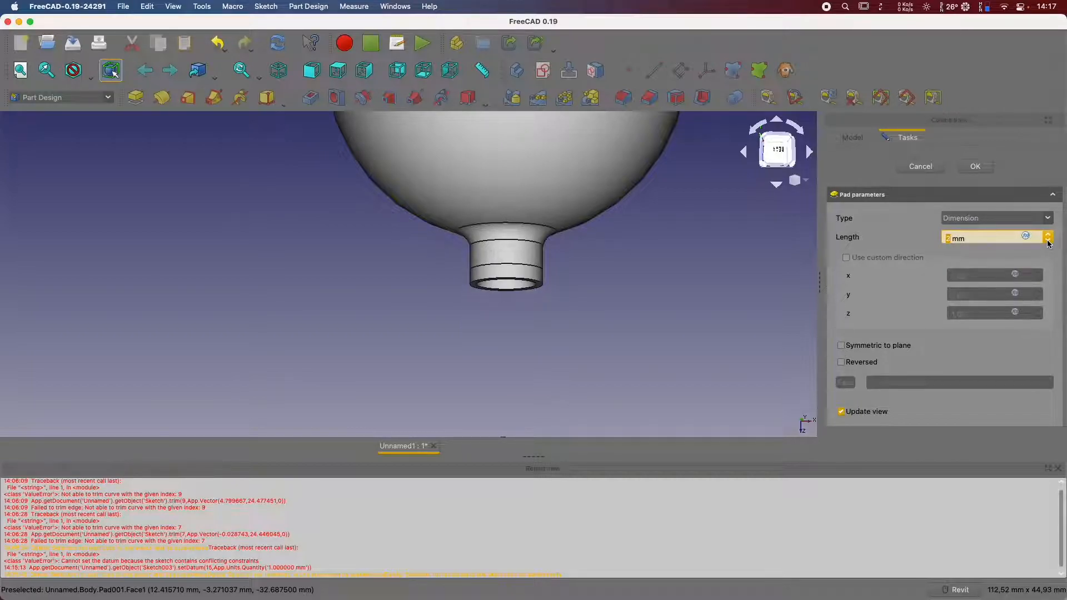
left_click(641, 284)
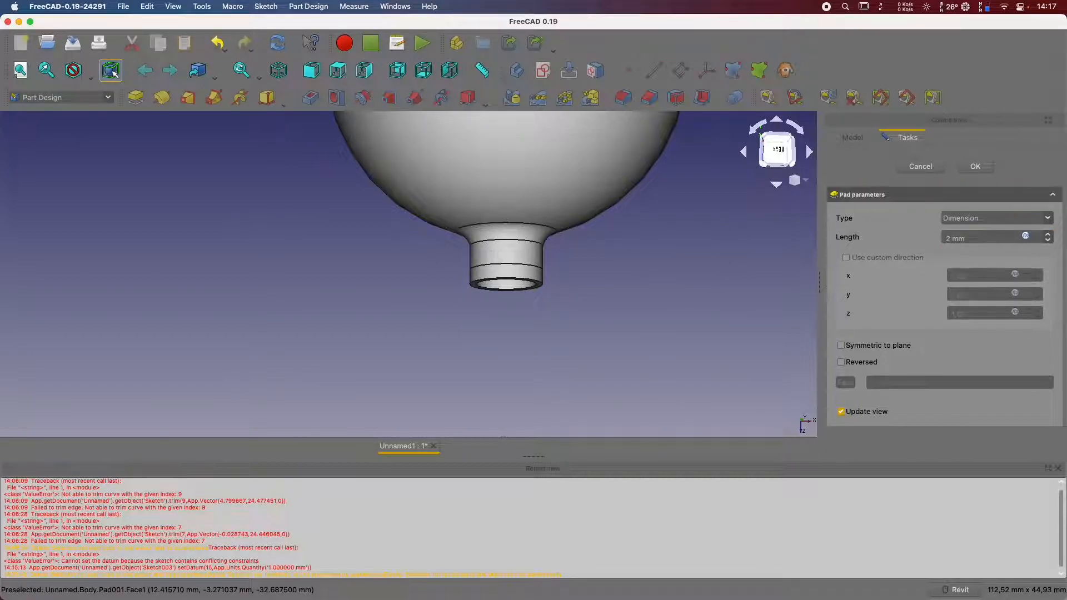
left_click(975, 166)
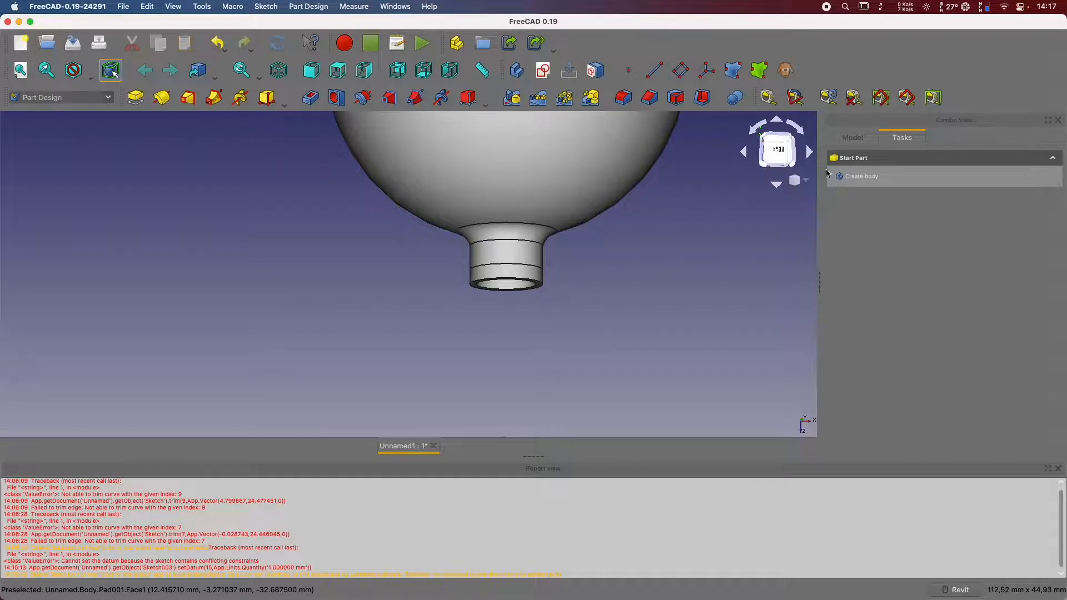
Make Body001, the cap, the active body and rename it Anneau.
left_click(853, 139)
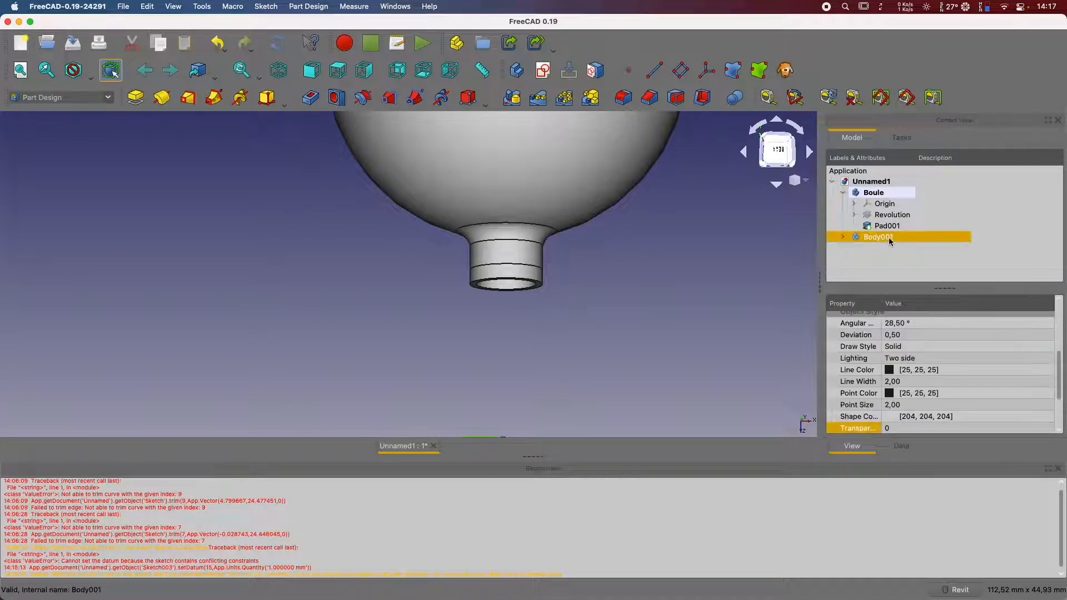
scroll(917, 413, "down", 2)
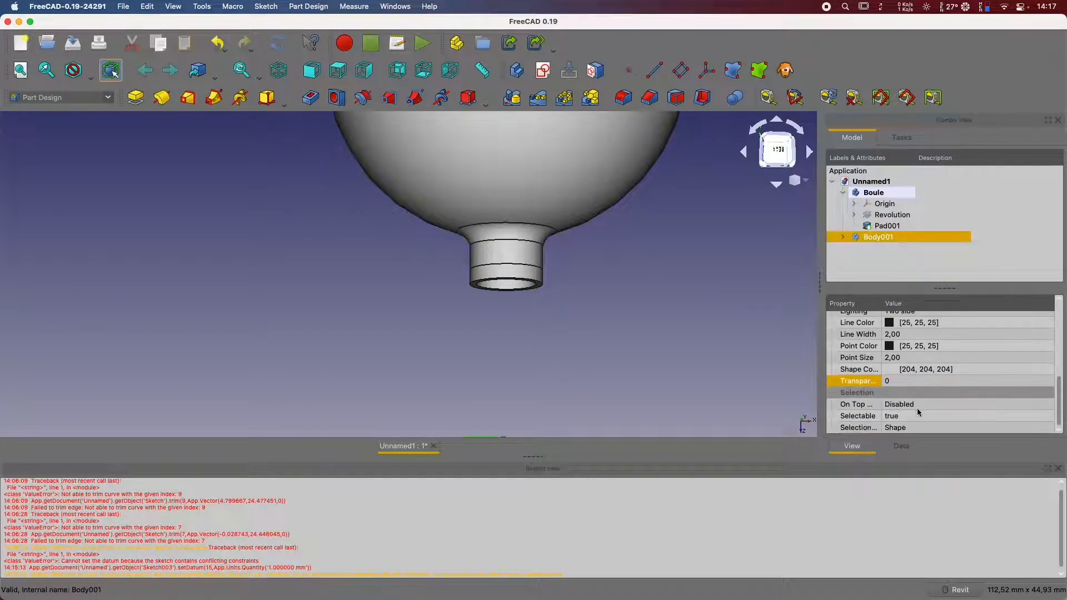
double_click(884, 237)
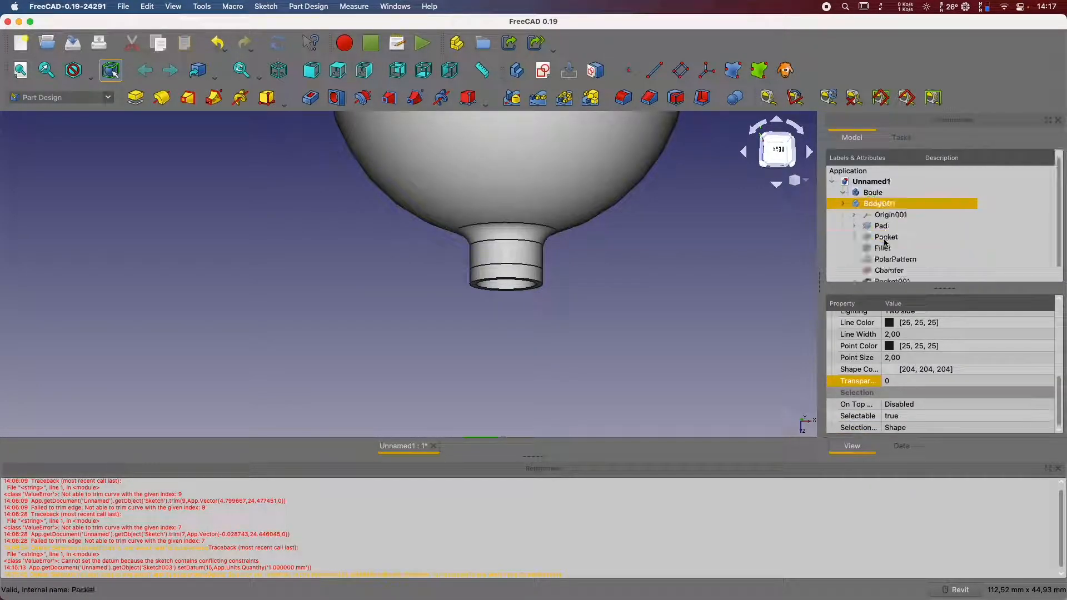
right_click(907, 210)
left_click(939, 395)
type("Anneau")
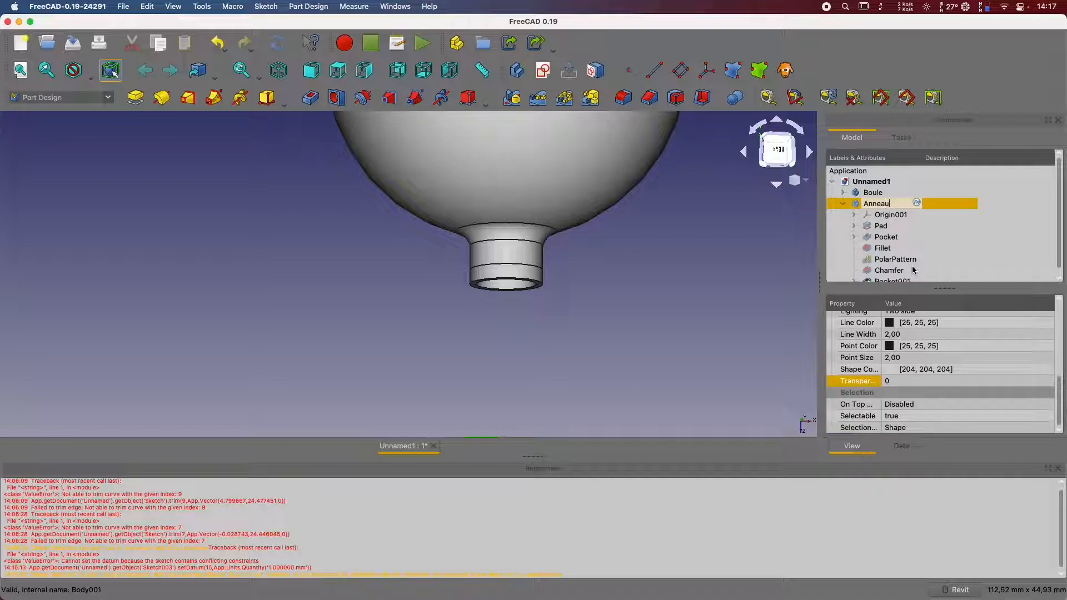
key("Return")
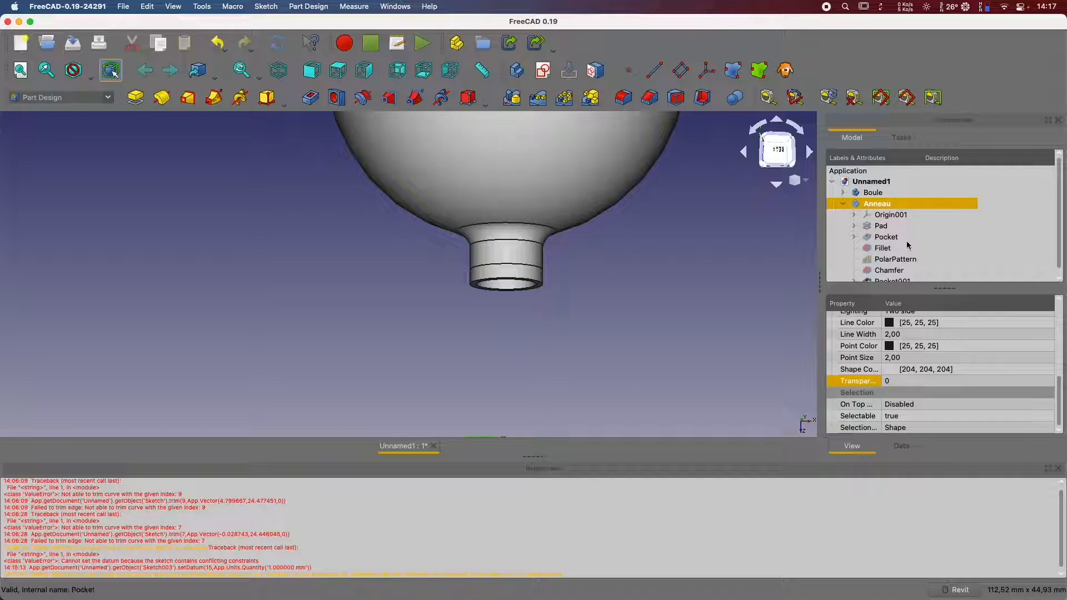
Set the Anneau body's transparency to 90.
scroll(911, 250, "down", 1)
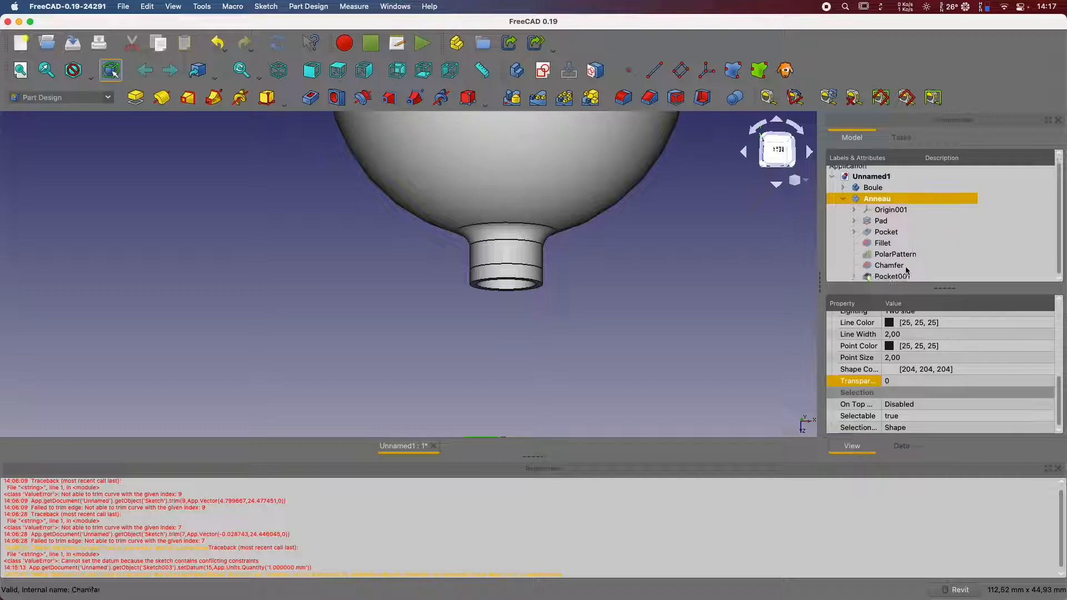
left_click(899, 383)
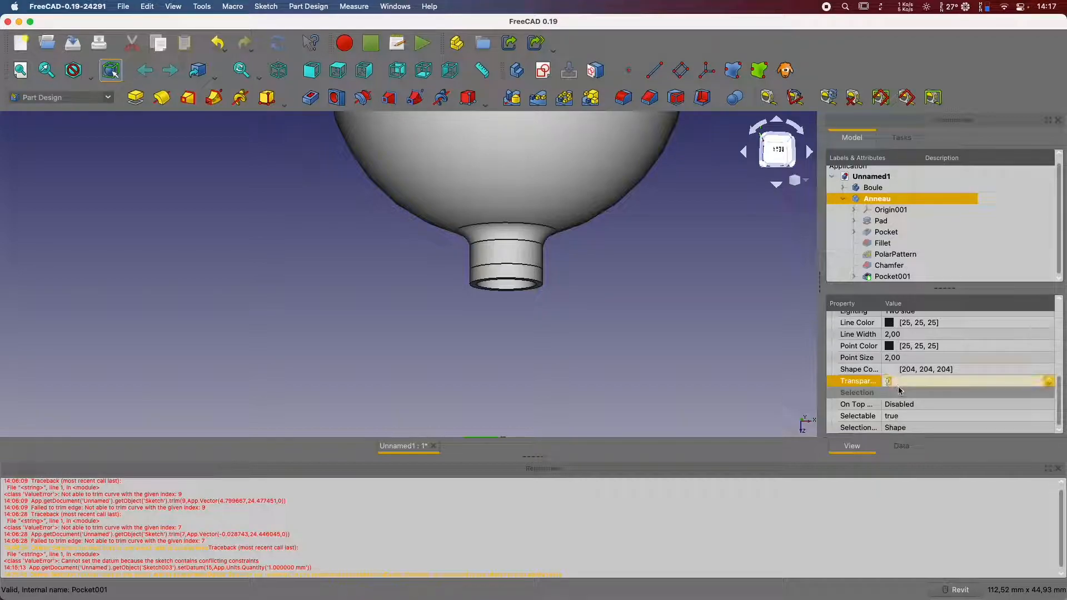
type("90")
key("Return")
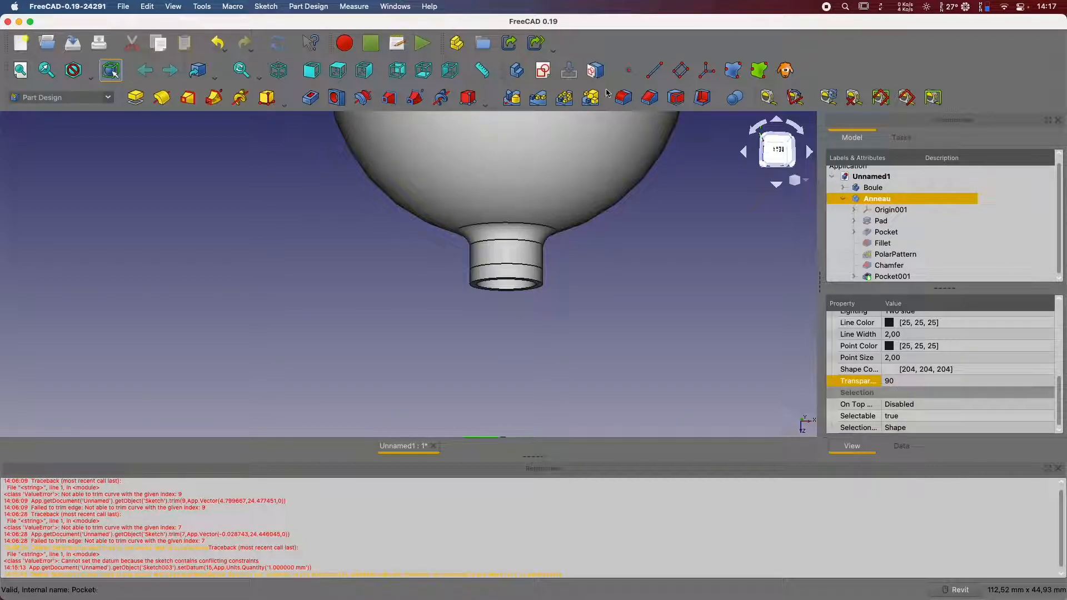
left_click(649, 284)
Transform the active Anneau body in the rear view, lowering it along the Z axis over the ball's neck, and accept the transform.
left_click(777, 151)
scroll(667, 275, "down", 8)
scroll(600, 239, "up", 8)
middle_click_drag(592, 245, 548, 223)
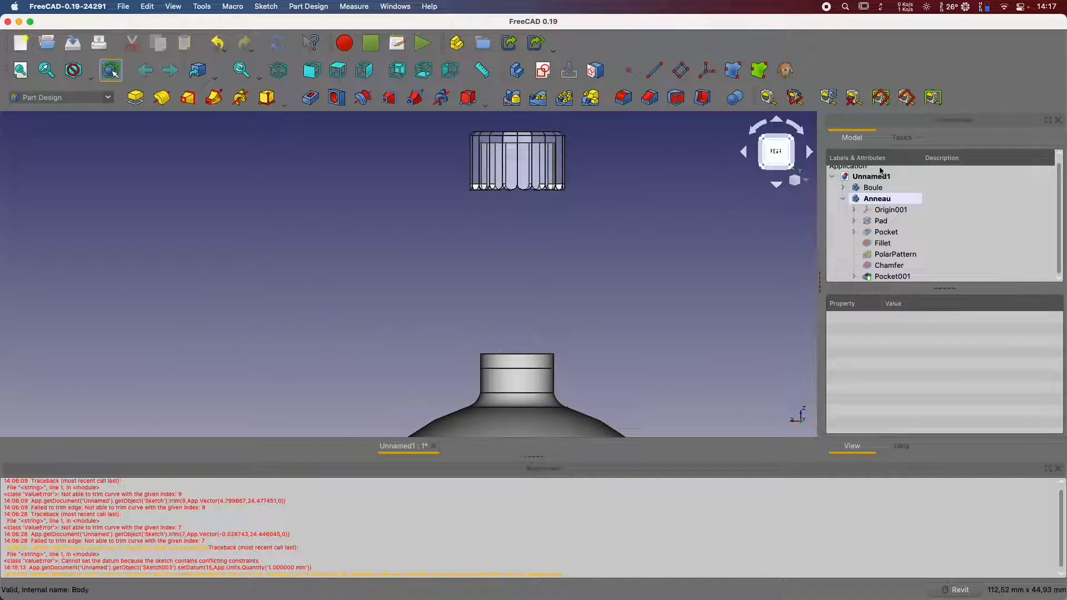
double_click(898, 201)
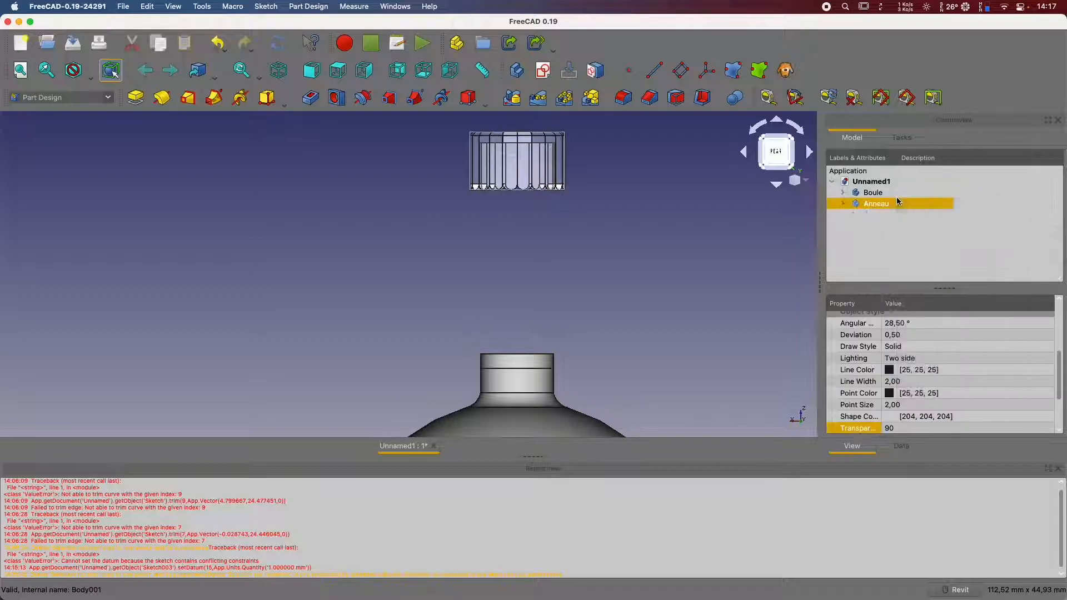
right_click(904, 202)
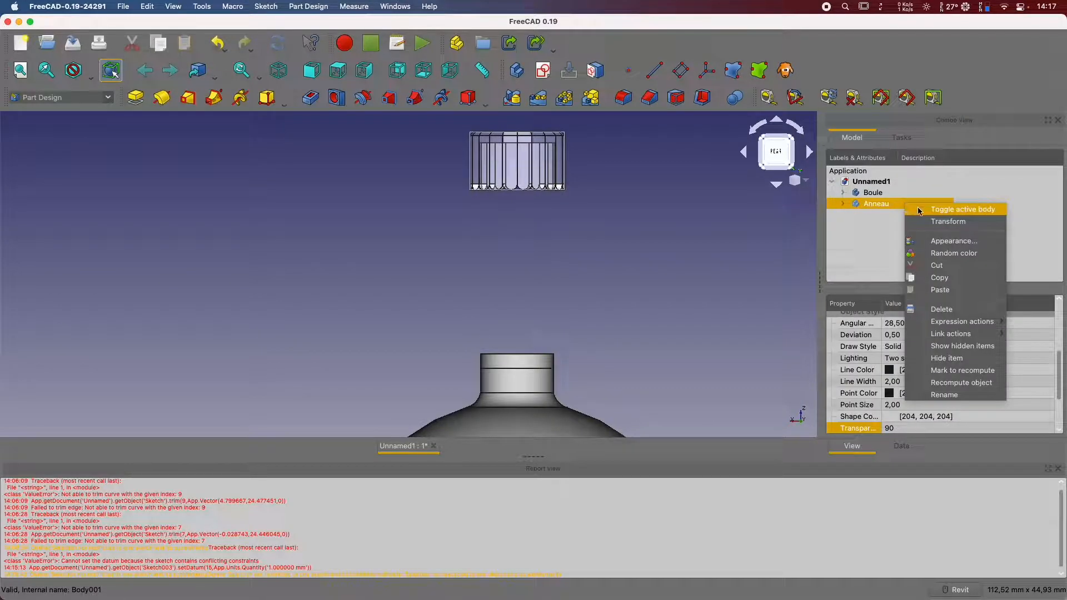
left_click(913, 209)
right_click(905, 206)
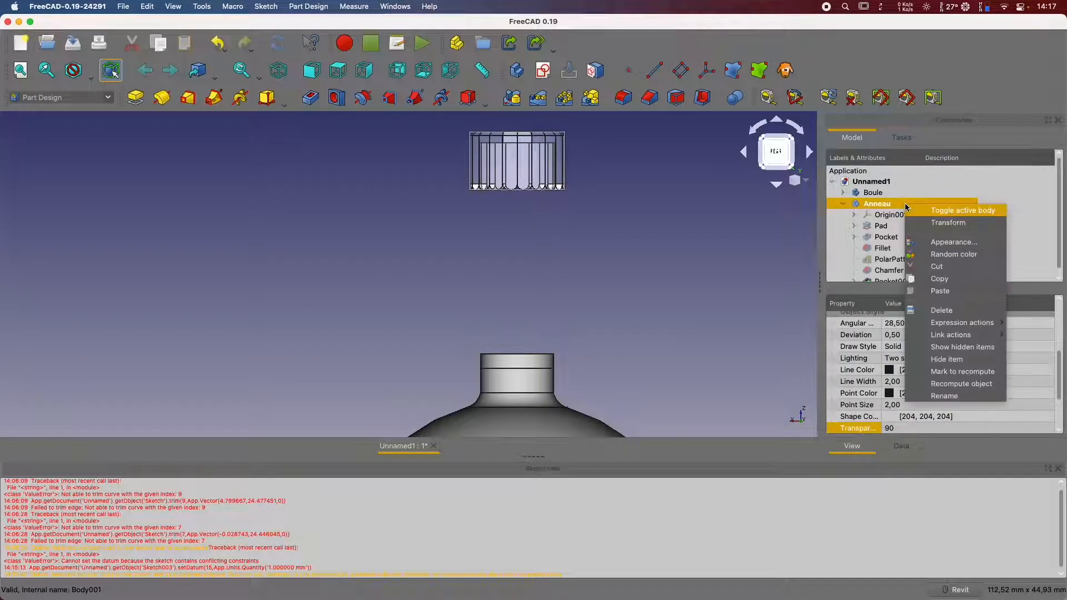
left_click(948, 223)
scroll(562, 202, "down", 2)
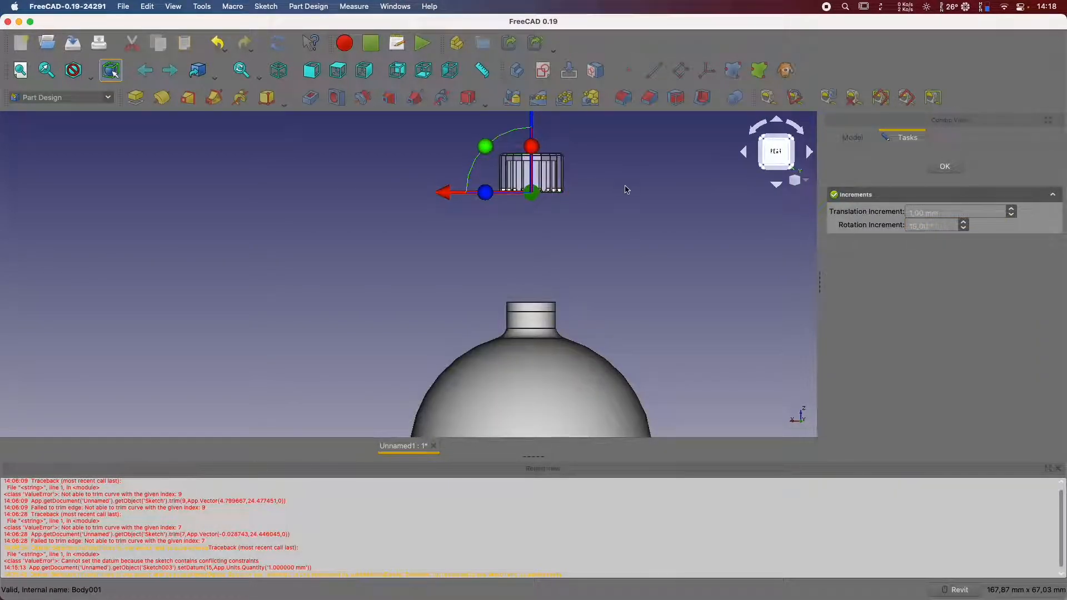
middle_click_drag(627, 189, 626, 235)
left_click_drag(535, 165, 535, 301)
scroll(588, 363, "up", 6)
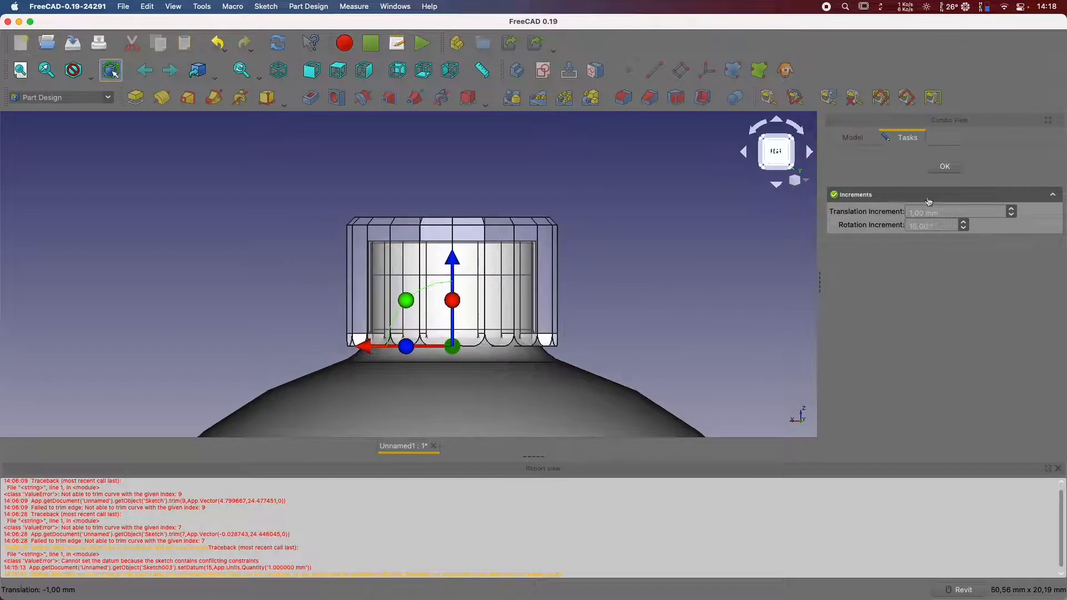
left_click(944, 166)
Set the transparency of the Anneau body to 0 so the fitted cap is opaque.
scroll(634, 312, "down", 5)
middle_click_drag(614, 244, 559, 294, "shift")
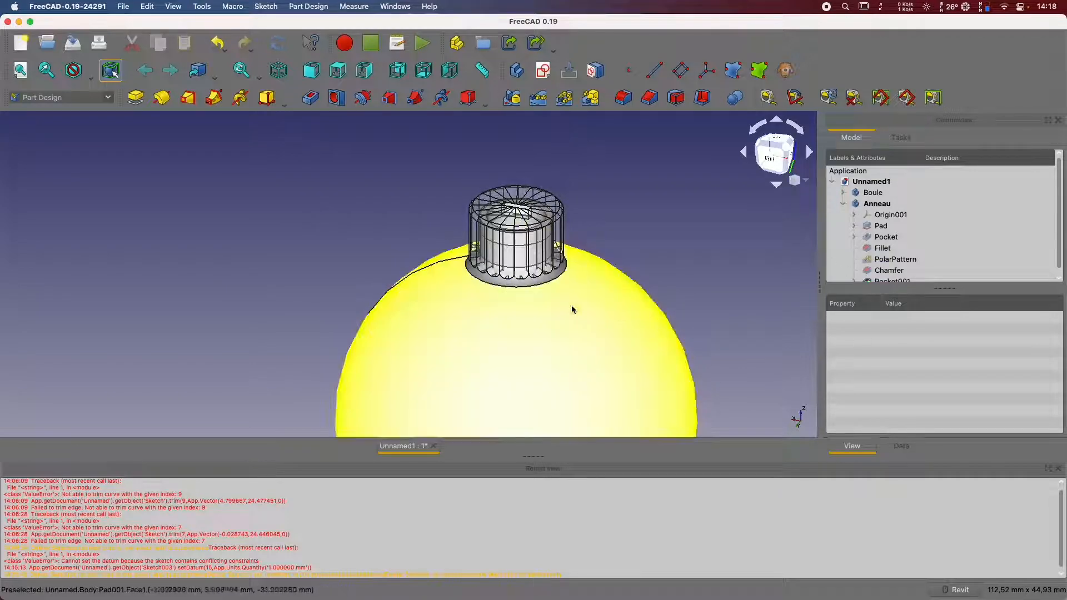
left_click(887, 205)
left_click(903, 430)
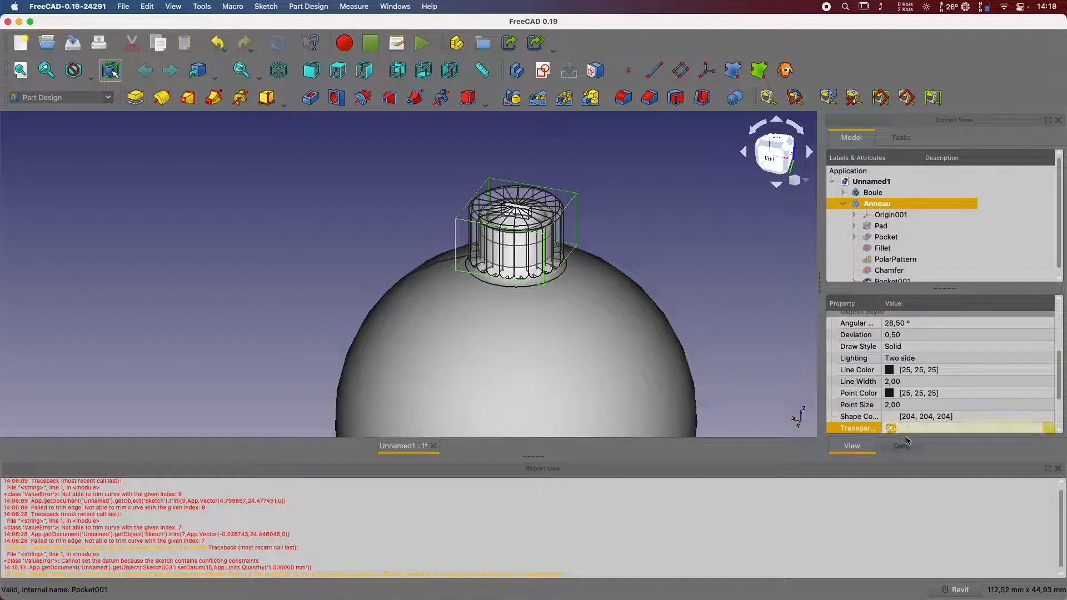
type("0")
key("Return")
left_click(710, 250)
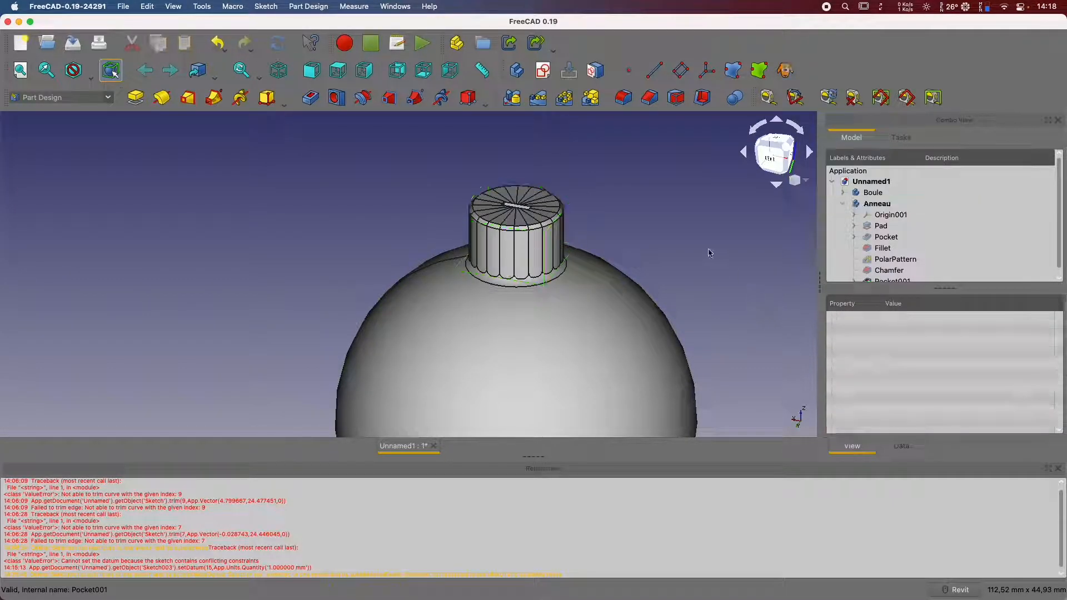
Close the report view and inspect the ball with its fitted cap in the enlarged 3D view.
scroll(708, 249, "up", 6)
scroll(656, 276, "down", 6)
left_click(1057, 468)
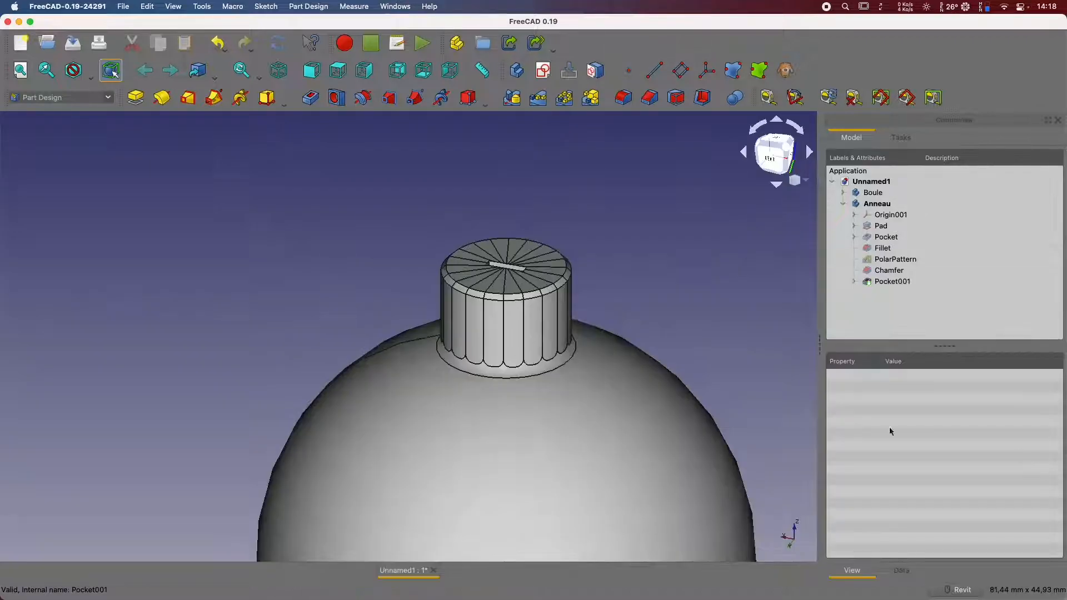
middle_click_drag(750, 381, 689, 319)
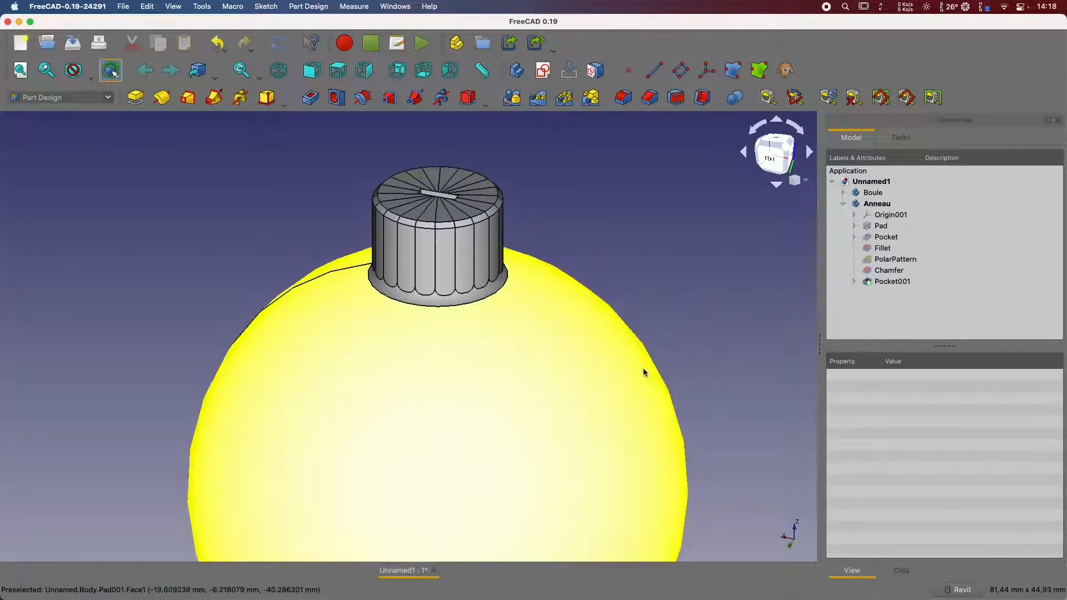
scroll(588, 322, "up", 3)
scroll(589, 333, "down", 5)
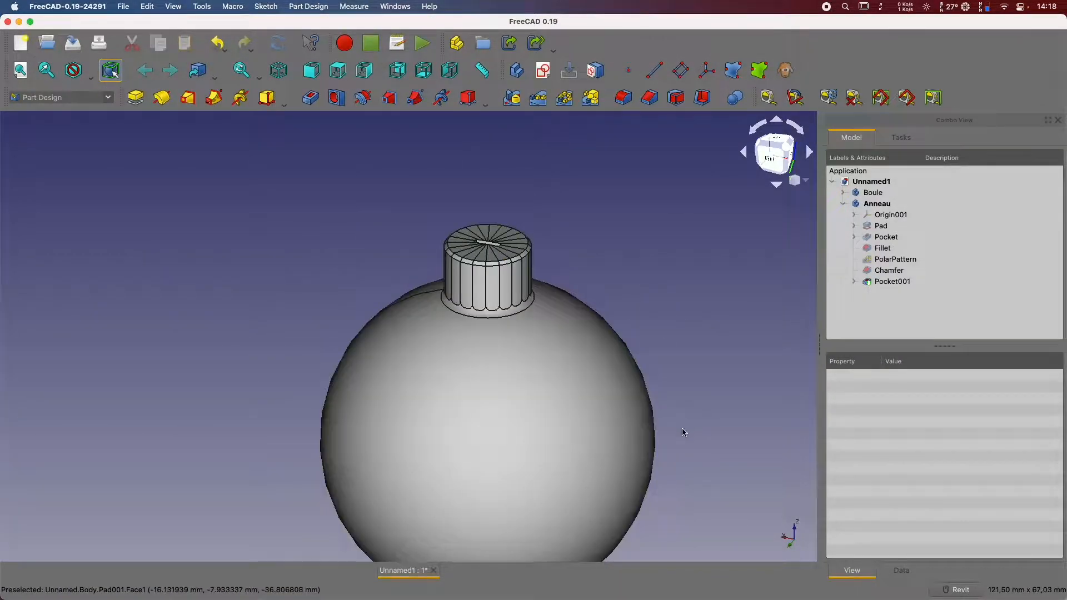
left_click(558, 417)
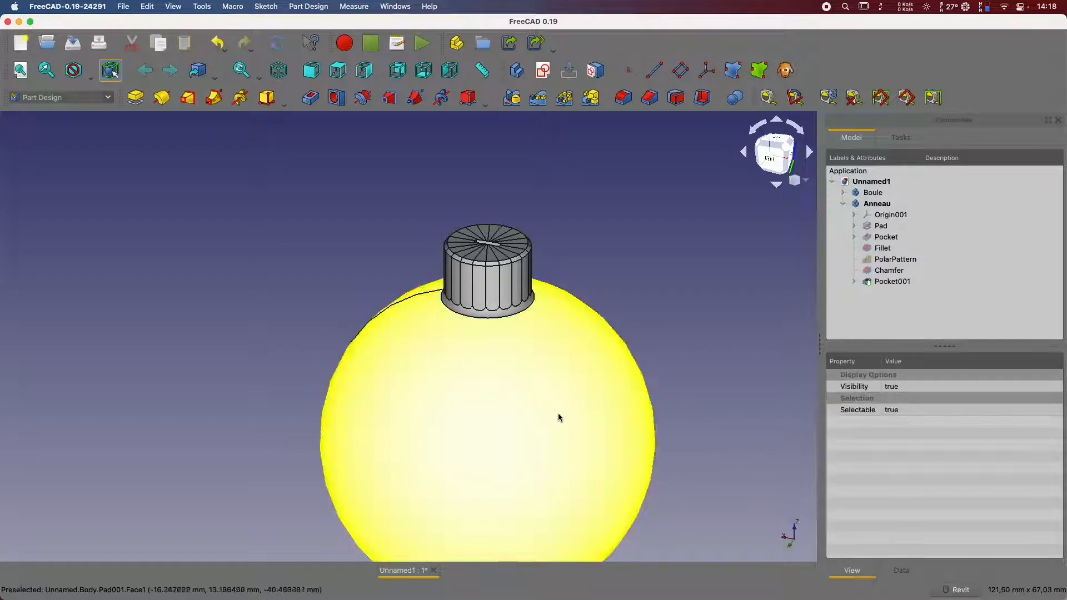
left_click(722, 272)
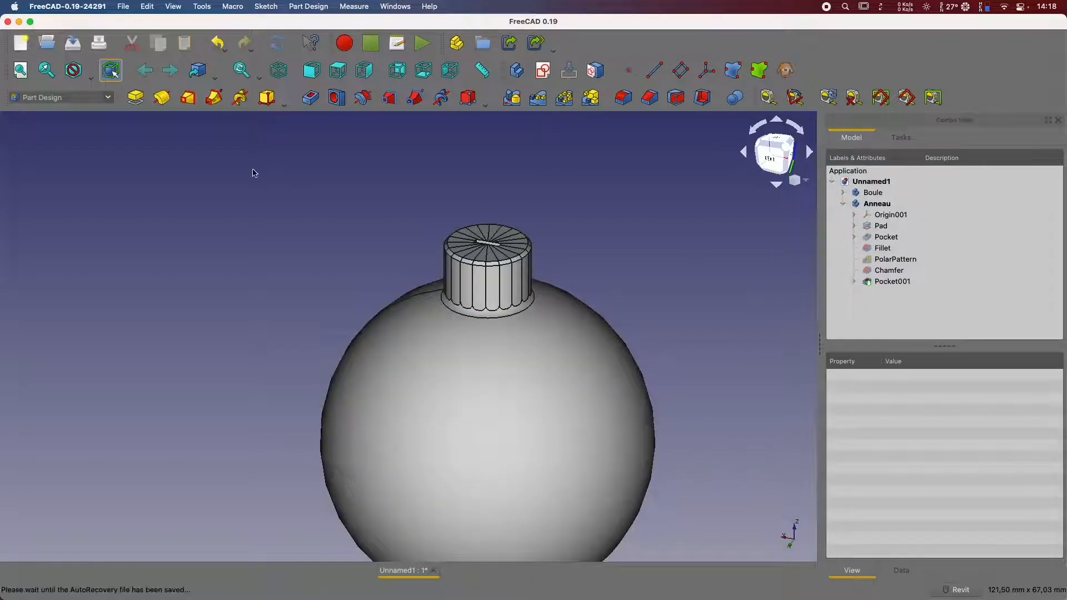
Save the document on the Desktop under the name Test.
key("super+s")
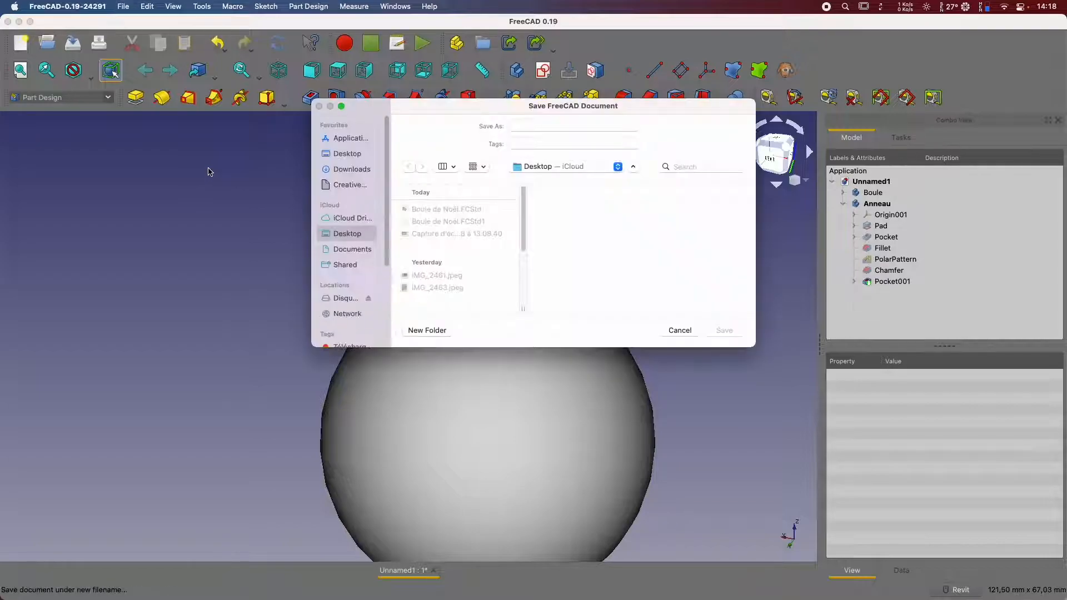
left_click(540, 128)
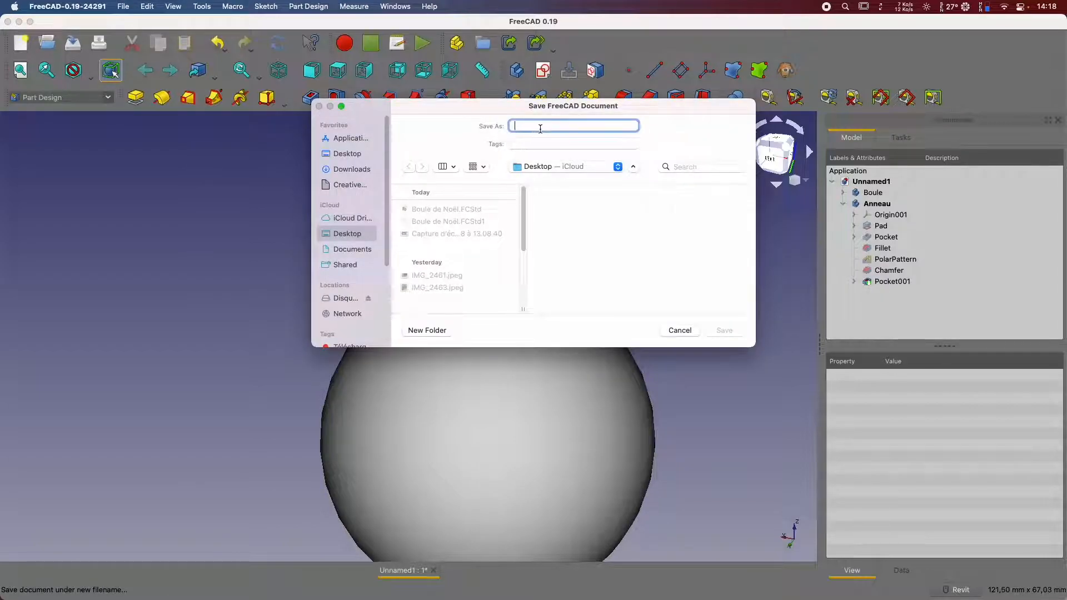
type("Test")
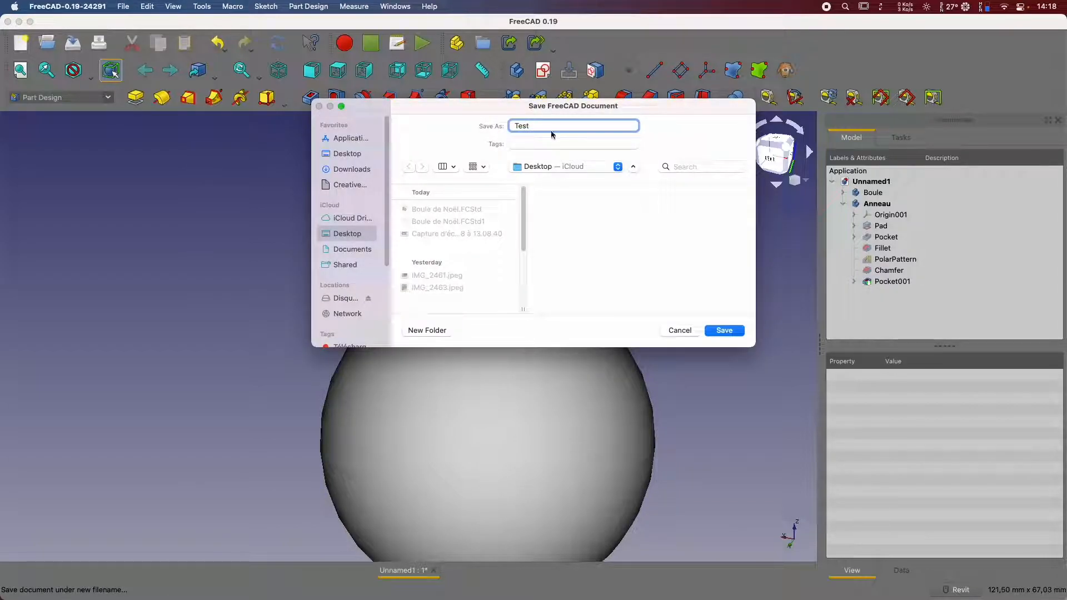
left_click(733, 332)
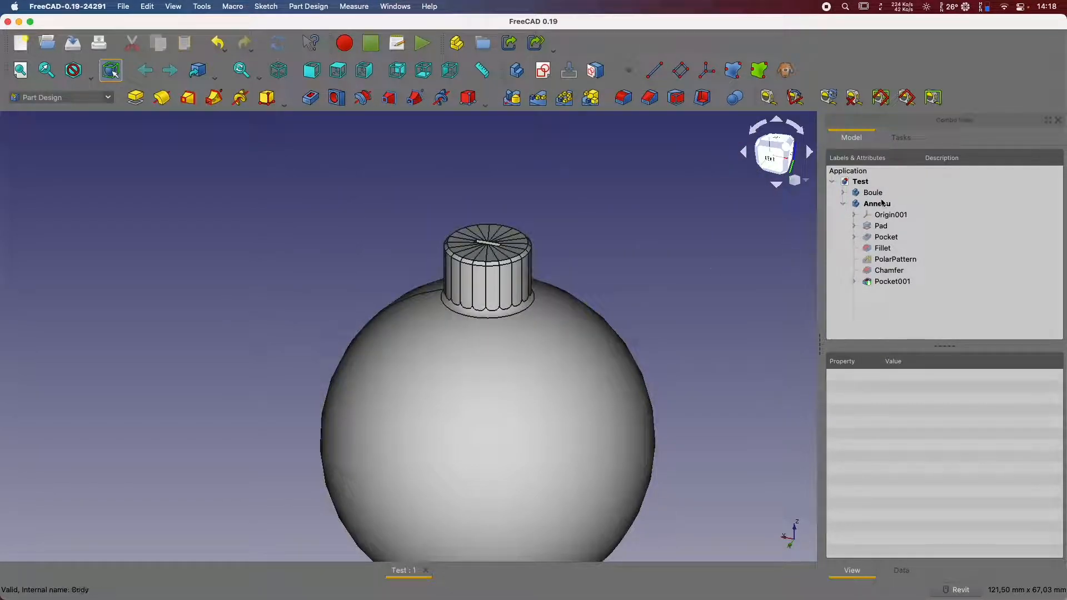
Make the Boule body active and set its display deviation to 0,01 for a smoother surface.
left_click(873, 193)
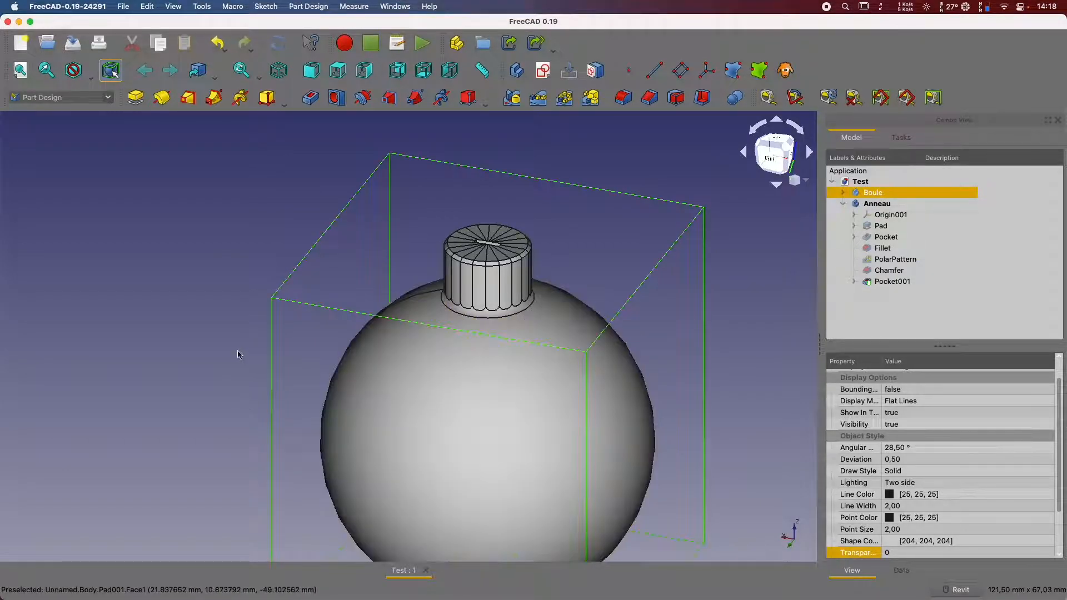
left_click(627, 252)
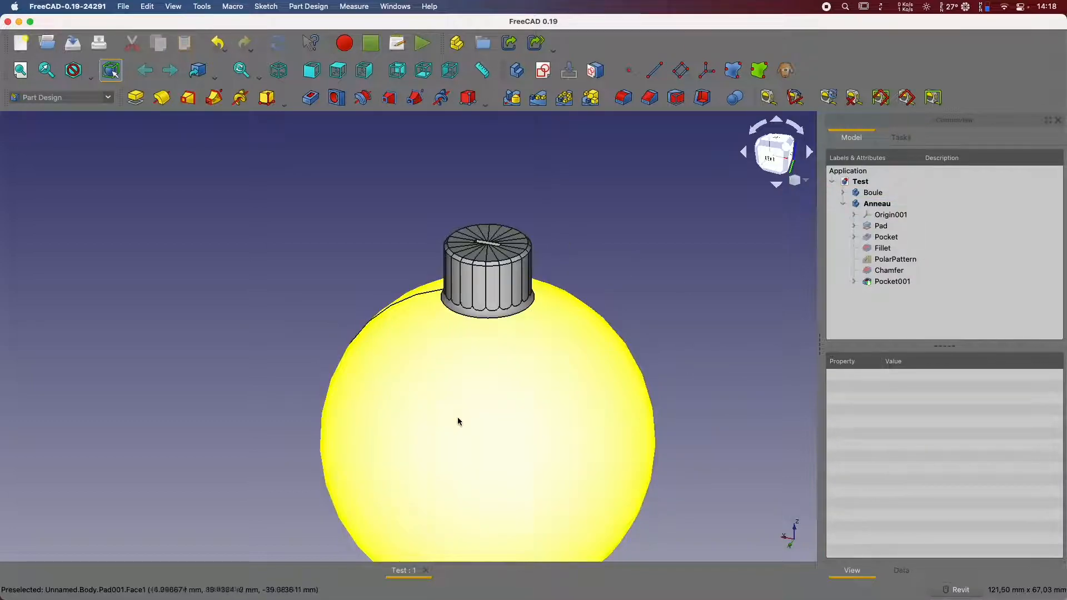
left_click(883, 193)
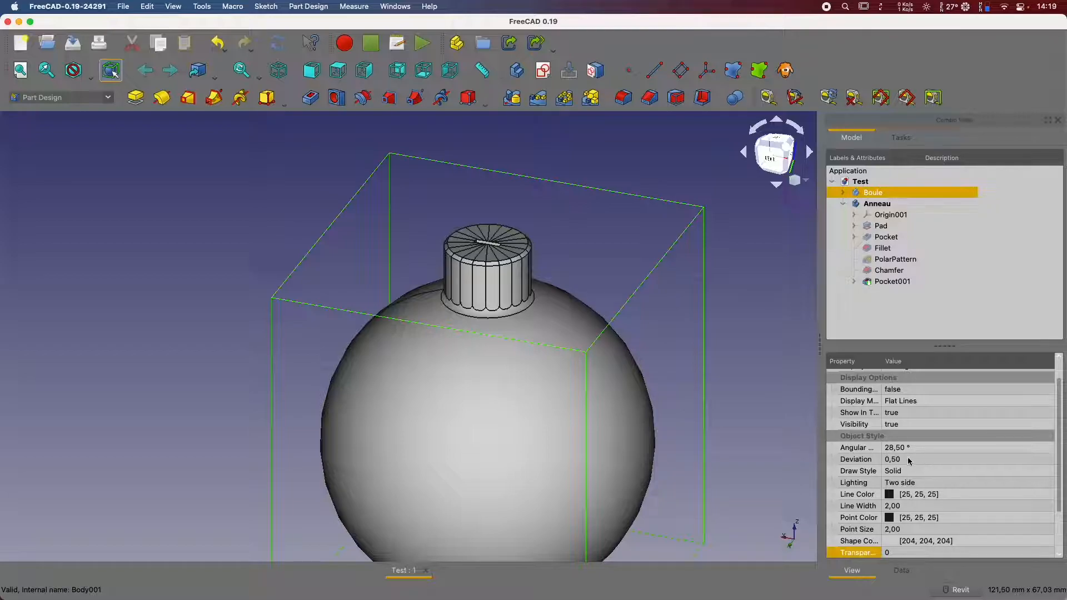
double_click(889, 196)
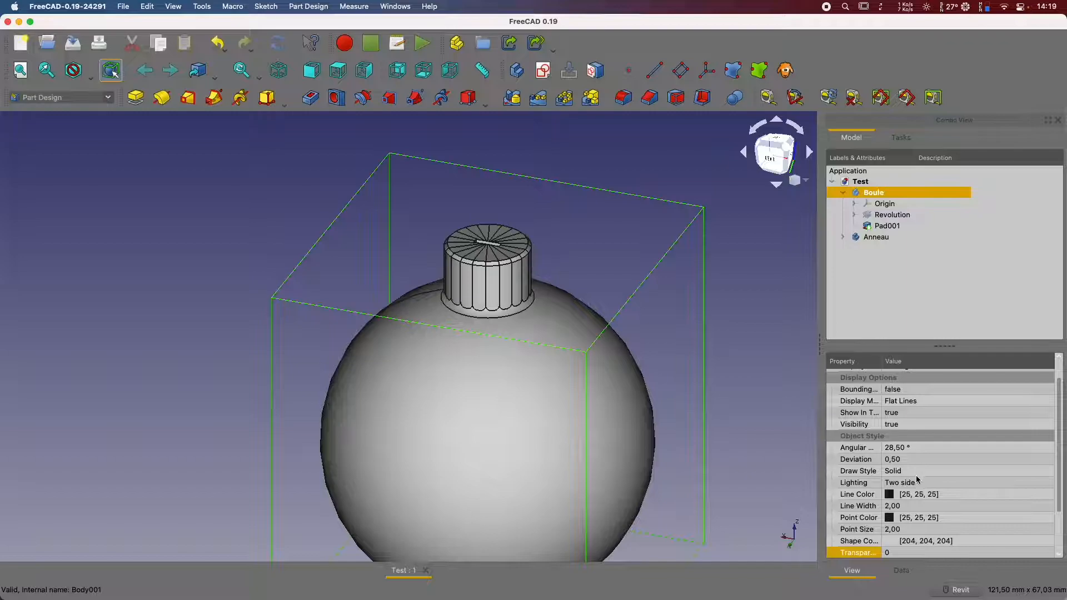
left_click(901, 459)
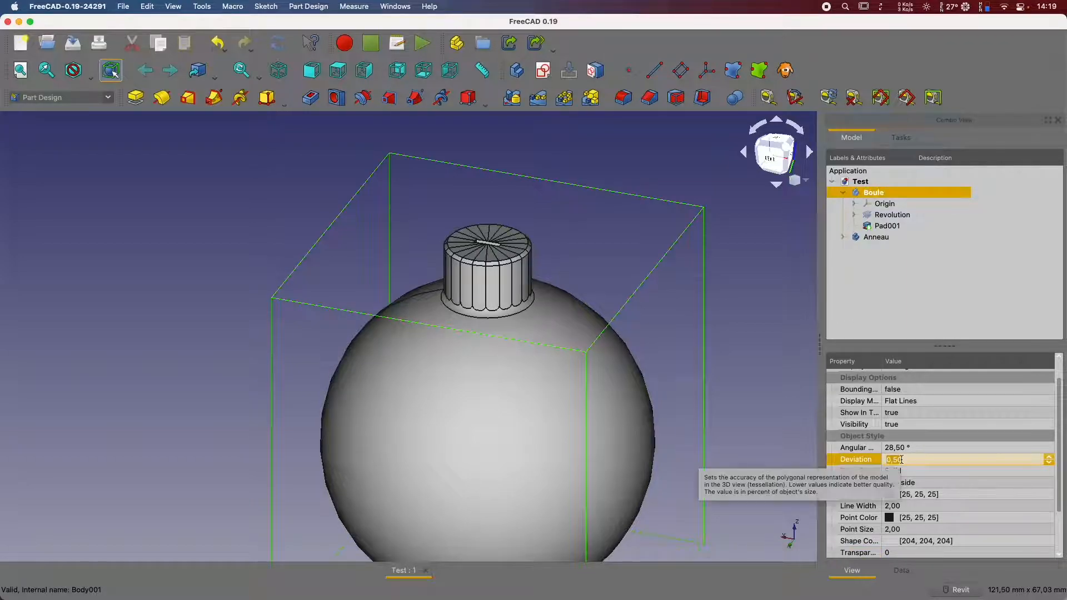
type("0,01")
key("Return")
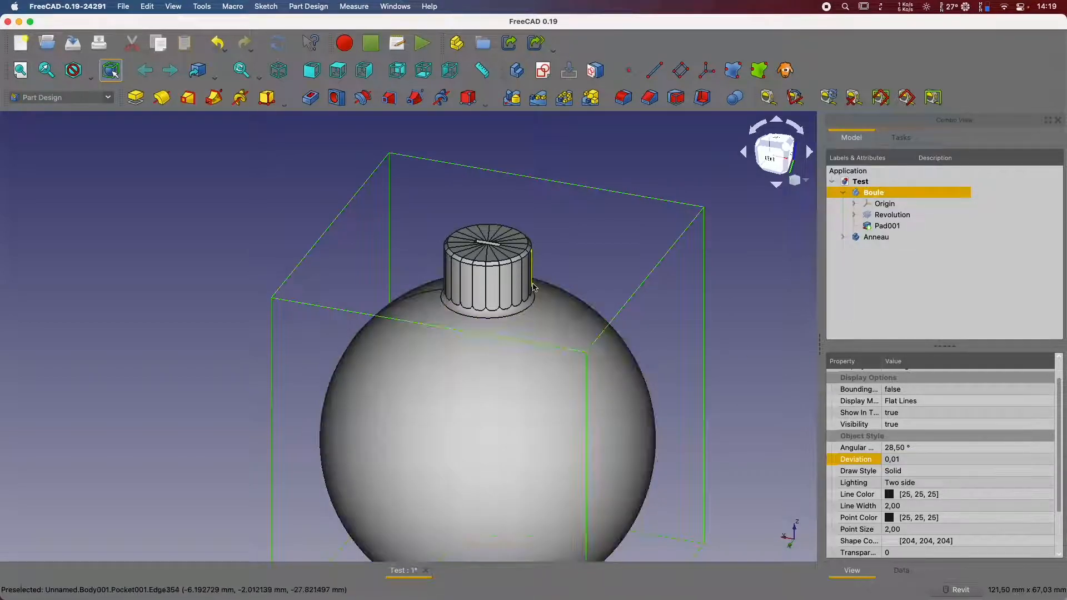
Set the Anneau body's display deviation to 0,01 and clear the selection.
left_click(876, 238)
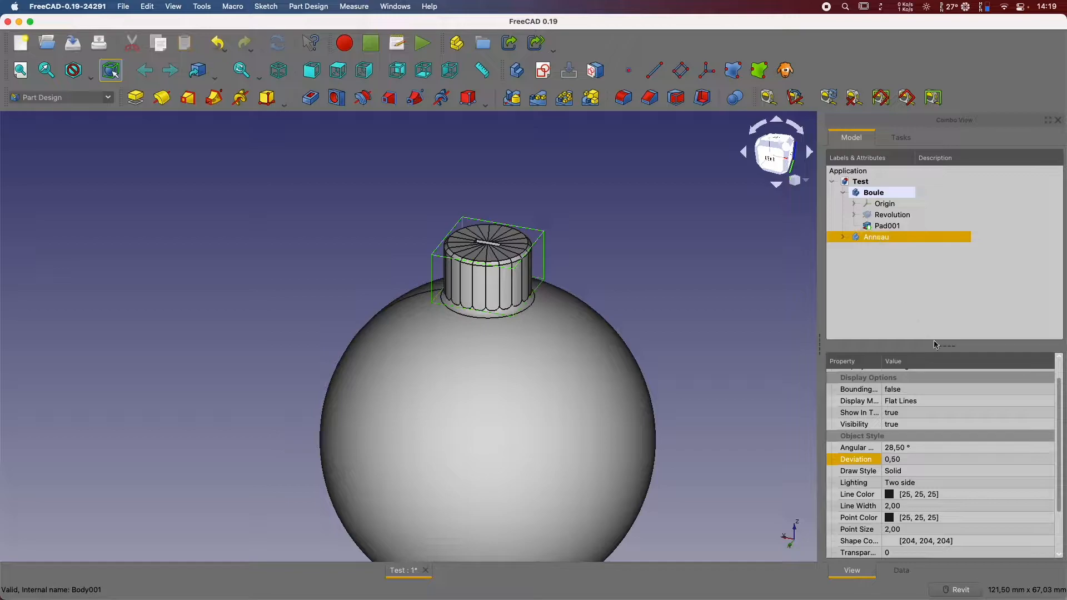
left_click(904, 460)
type("0,01")
key("Return")
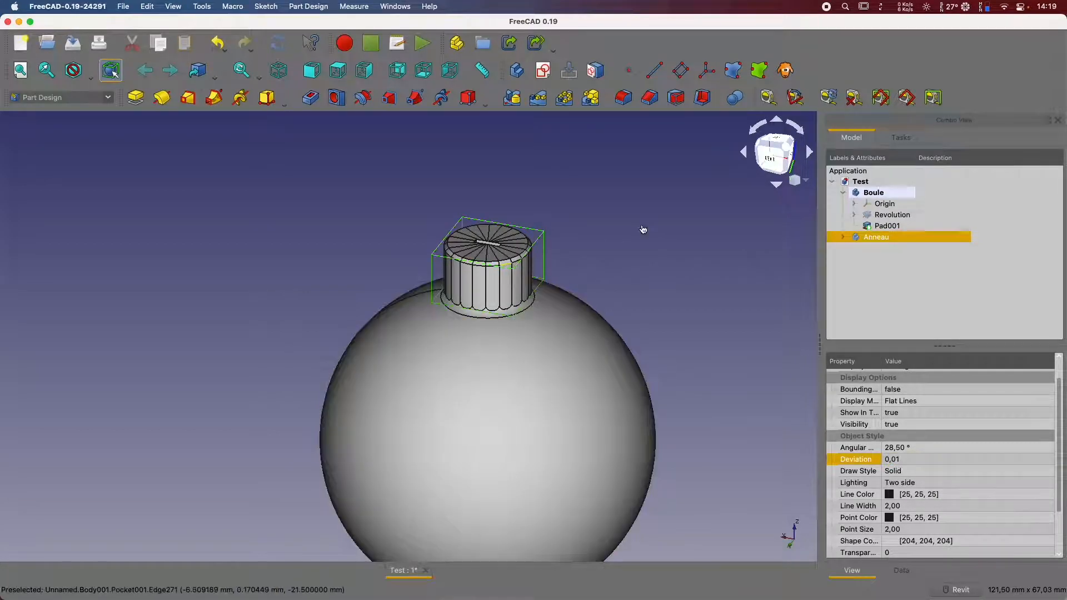
left_click(640, 232)
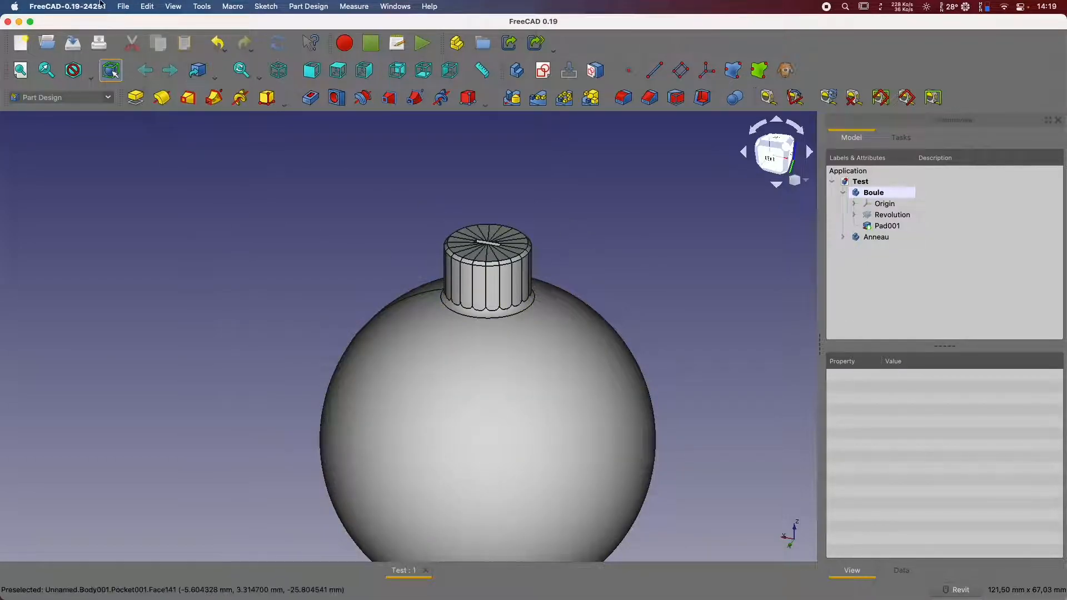
Export the Boule body to the Desktop as an STL mesh named Test-Boule.
left_click(124, 7)
left_click(125, 6)
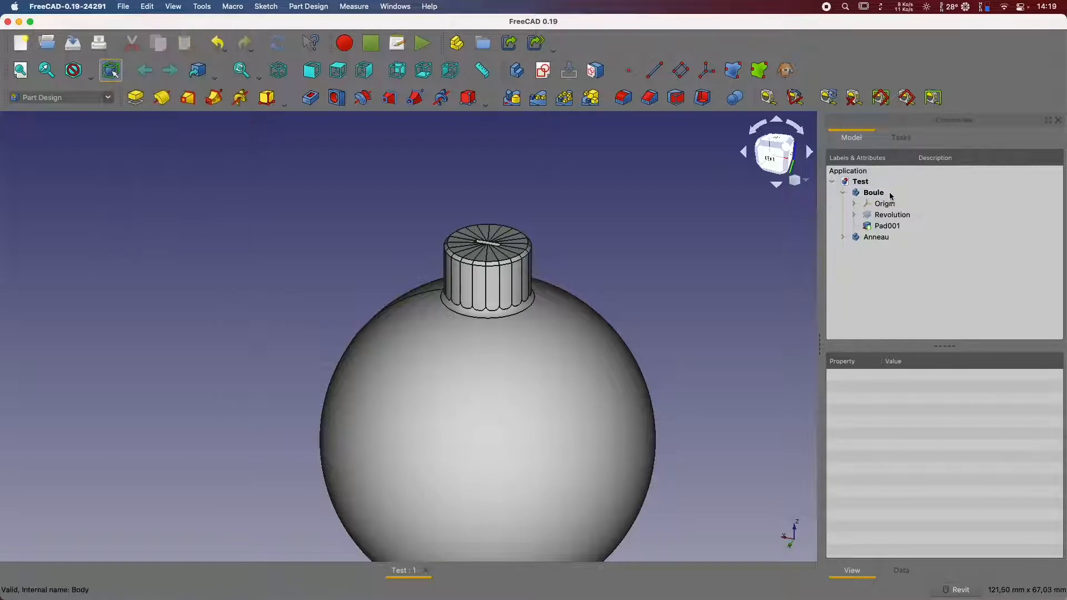
left_click(873, 192)
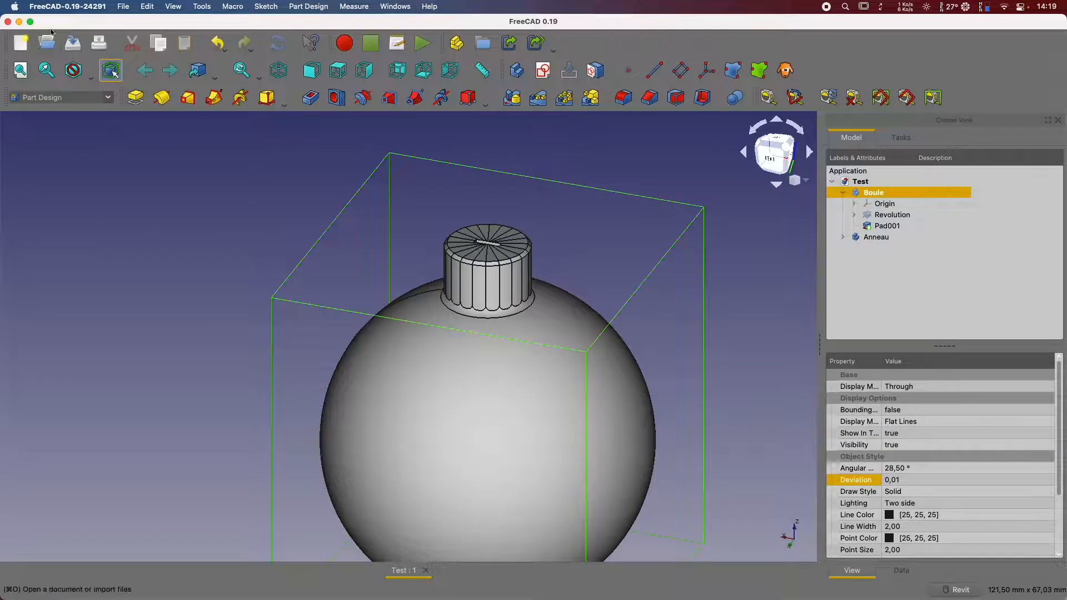
left_click(124, 7)
left_click(143, 163)
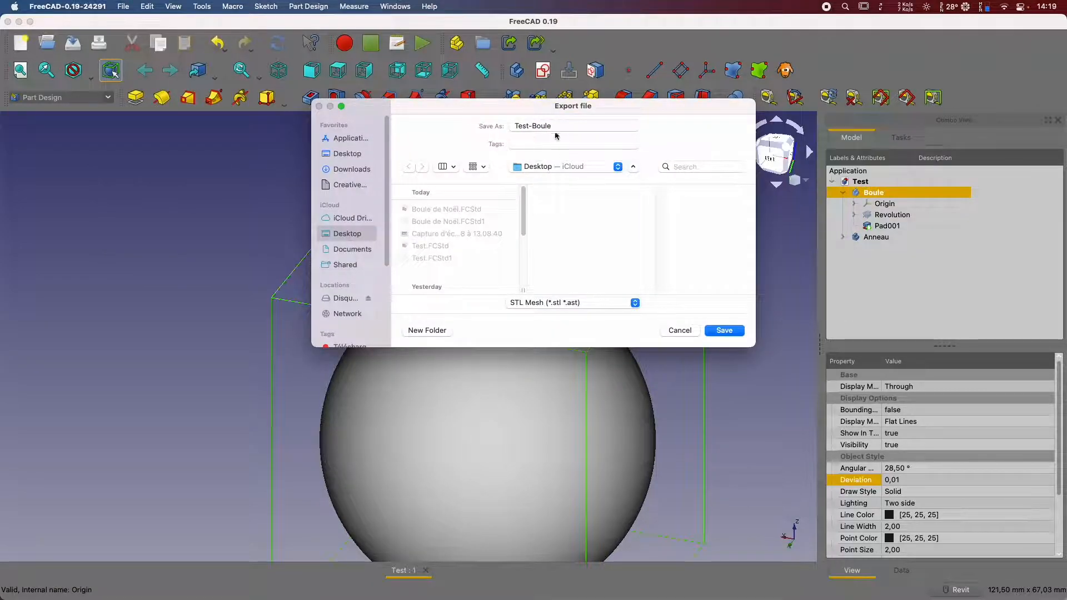
left_click(724, 329)
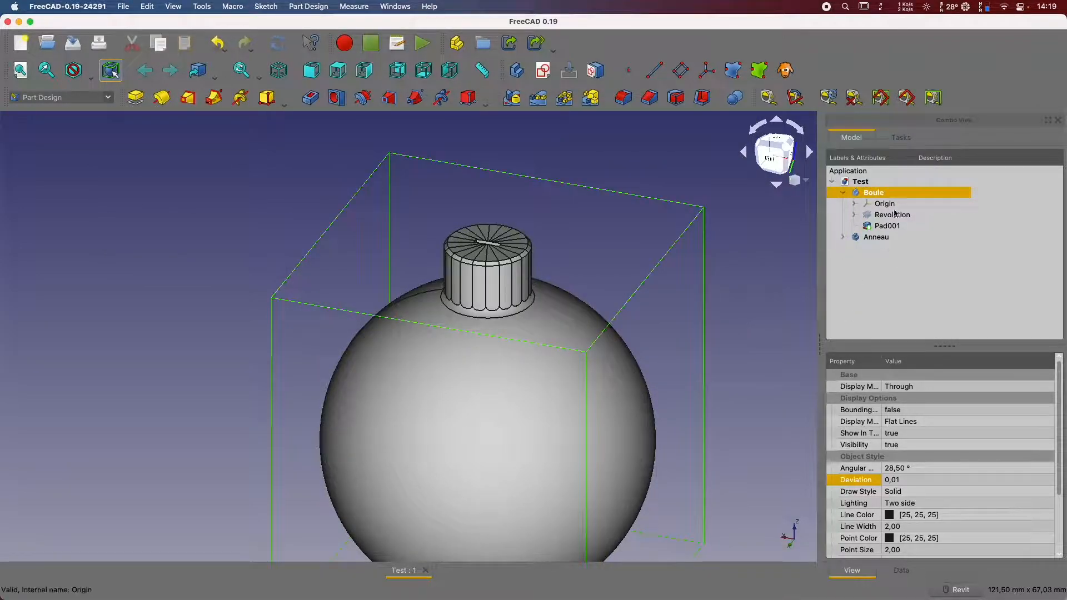
Export the Anneau body to the Desktop as an STL mesh named Test-Anneau.
left_click(883, 239)
left_click(124, 6)
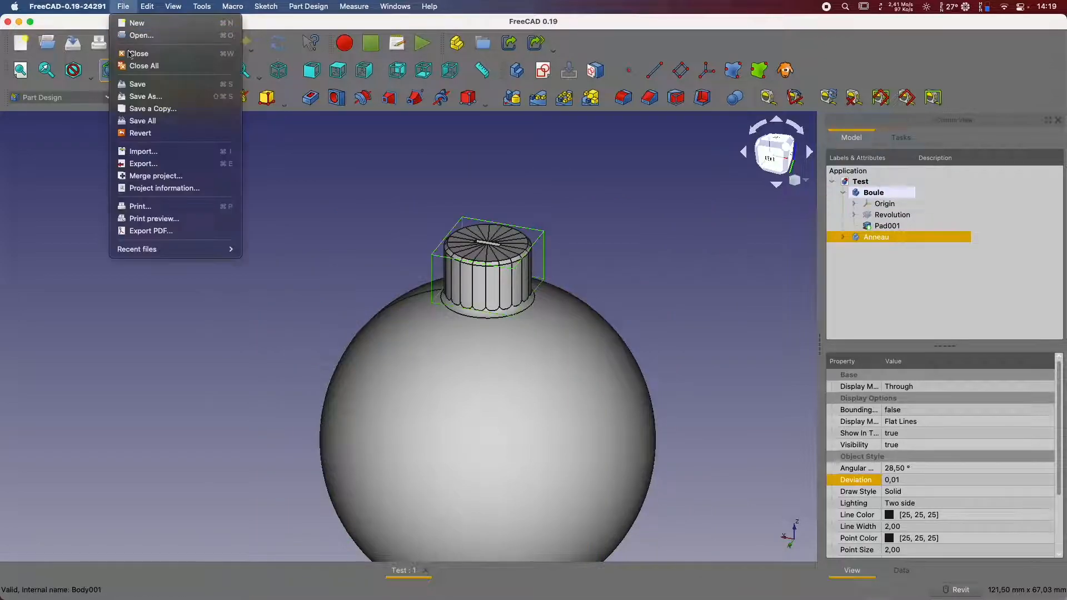
left_click(143, 164)
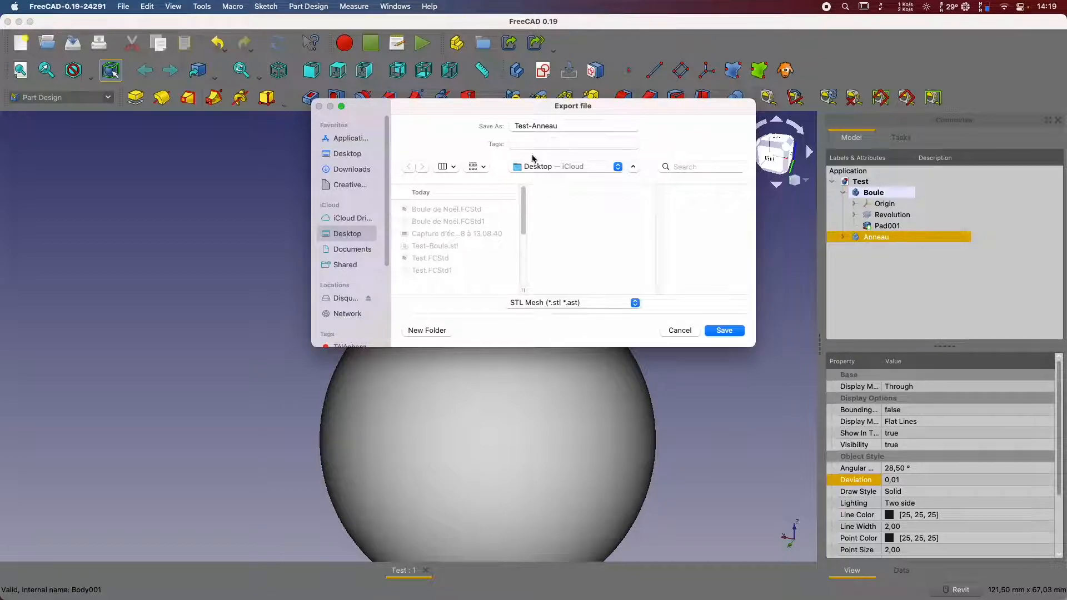
left_click(724, 330)
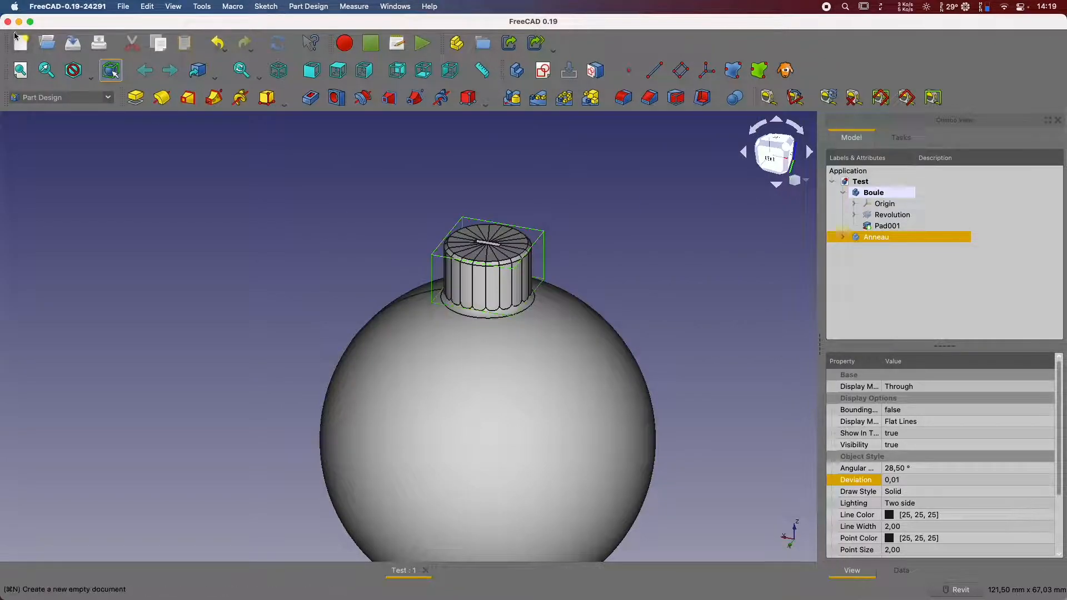
Show the desktop and preview the exported Test-Boule.stl and Test-Anneau.stl files in turn.
key("F11")
left_click(355, 117)
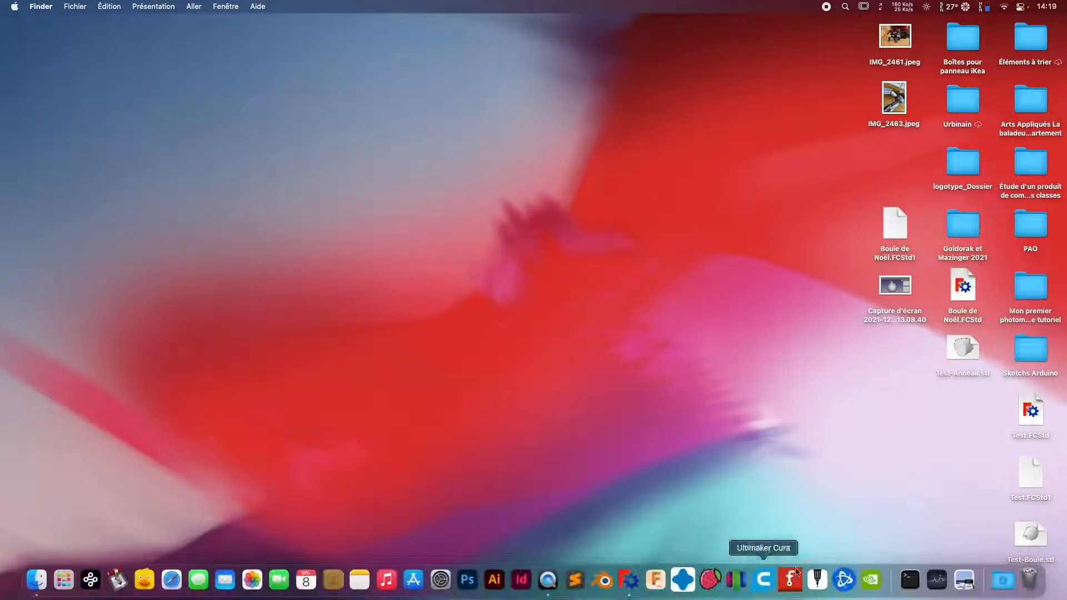
key("space")
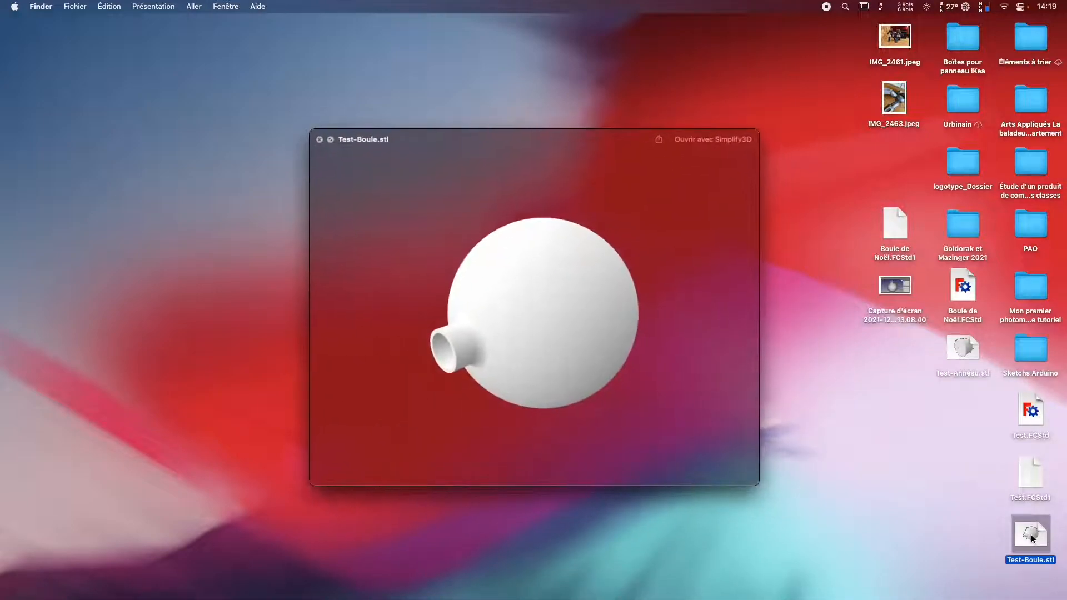
key("space")
left_click(964, 350)
key("space")
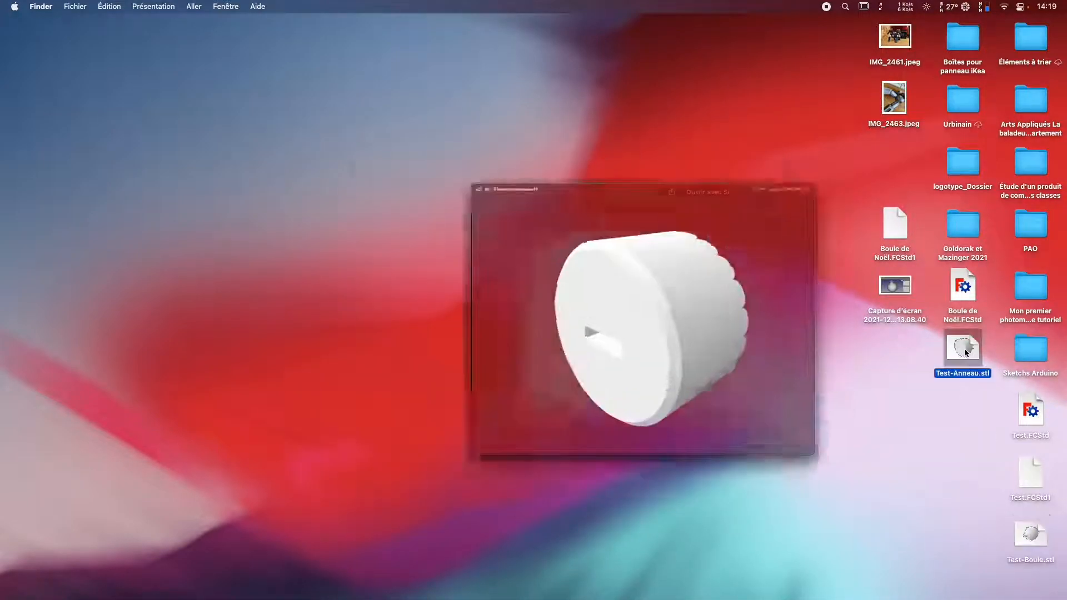
key("space")
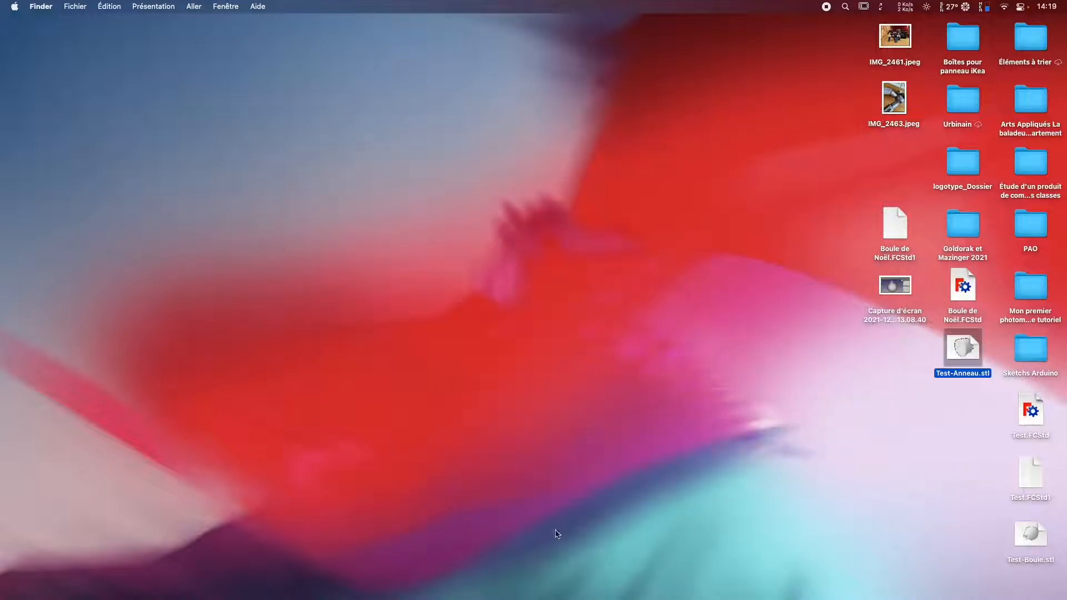
Switch to Ultimaker Cura, narrow its window to uncover the desktop files, and load Test-Boule.stl onto the build plate.
mouse_move(550, 583)
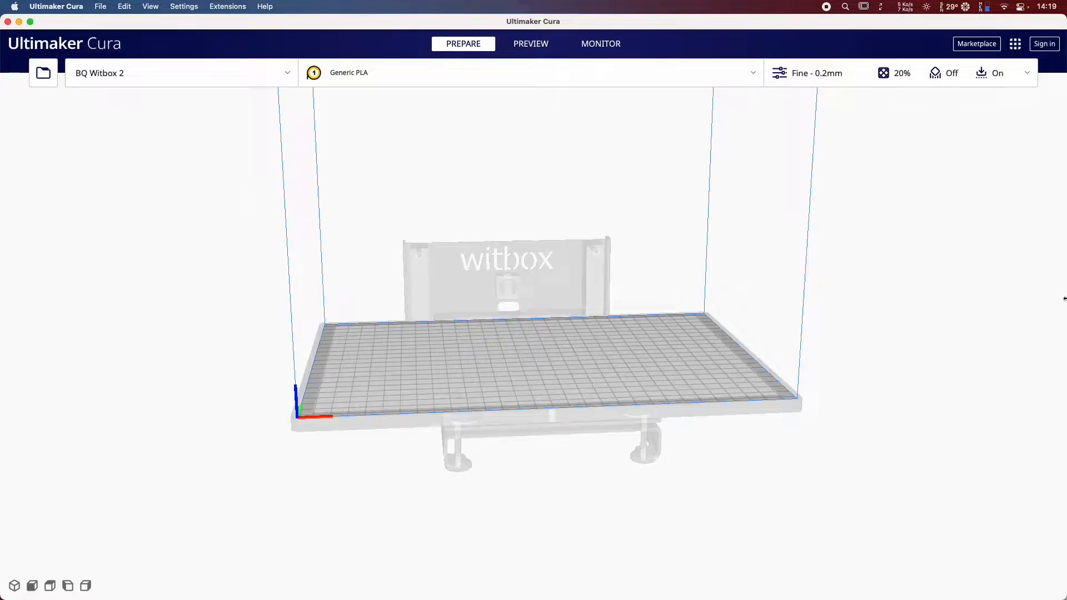
left_click_drag(1064, 298, 812, 312)
left_click_drag(1047, 536, 444, 348)
left_click(404, 309)
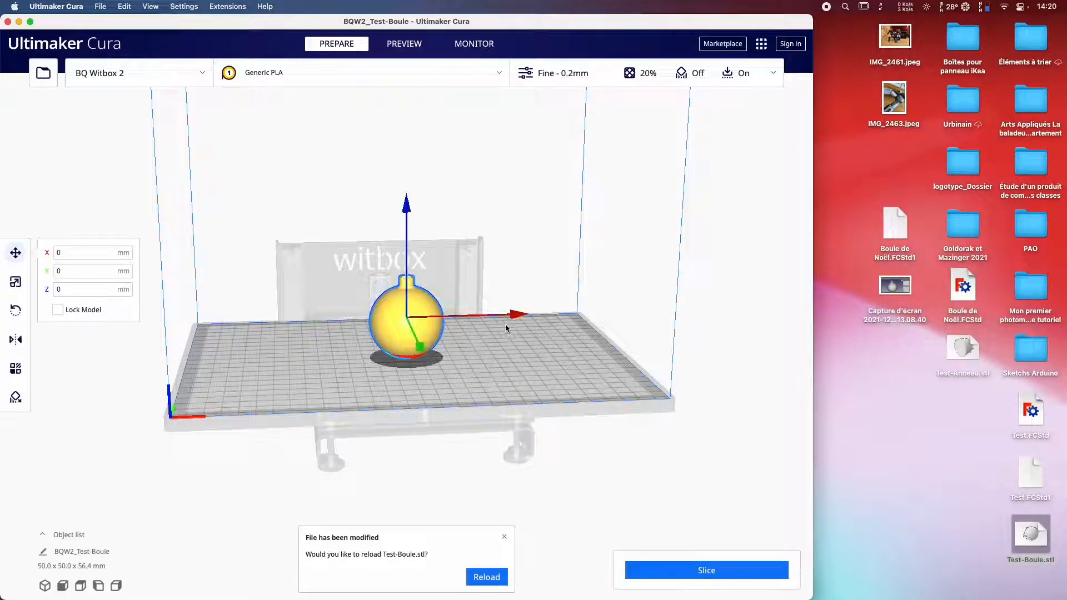
Move the ball along the X axis to about -51.5 mm and load Test-Anneau.stl onto the build plate beside it.
left_click_drag(405, 309, 330, 310)
left_click_drag(963, 349, 444, 347)
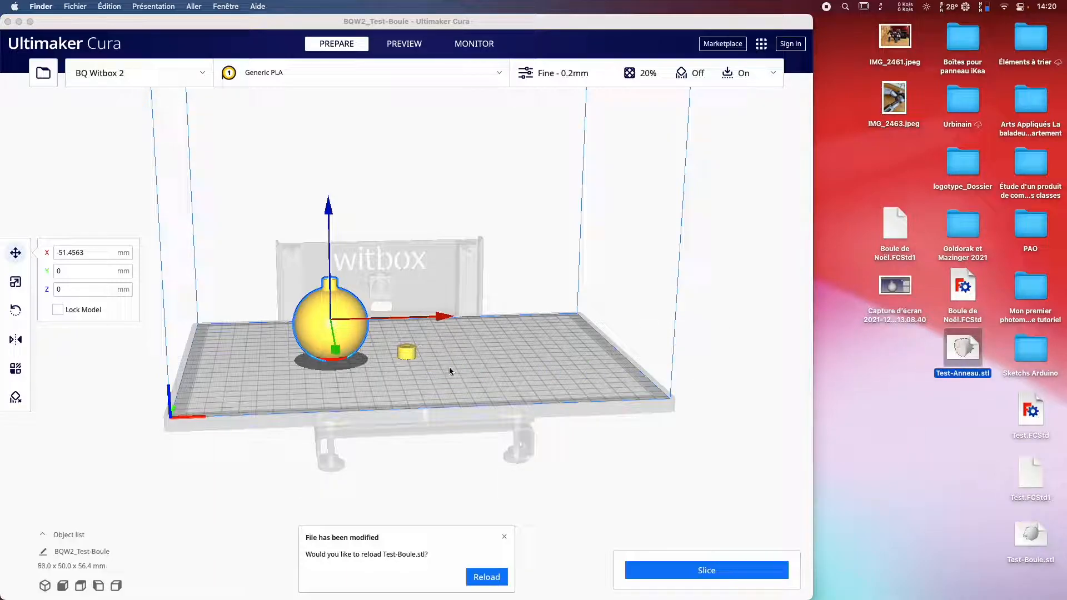
left_click(449, 366)
Rotate the ball upside down around the Y axis so its neck stands on the build plate.
scroll(405, 378, "up", 10)
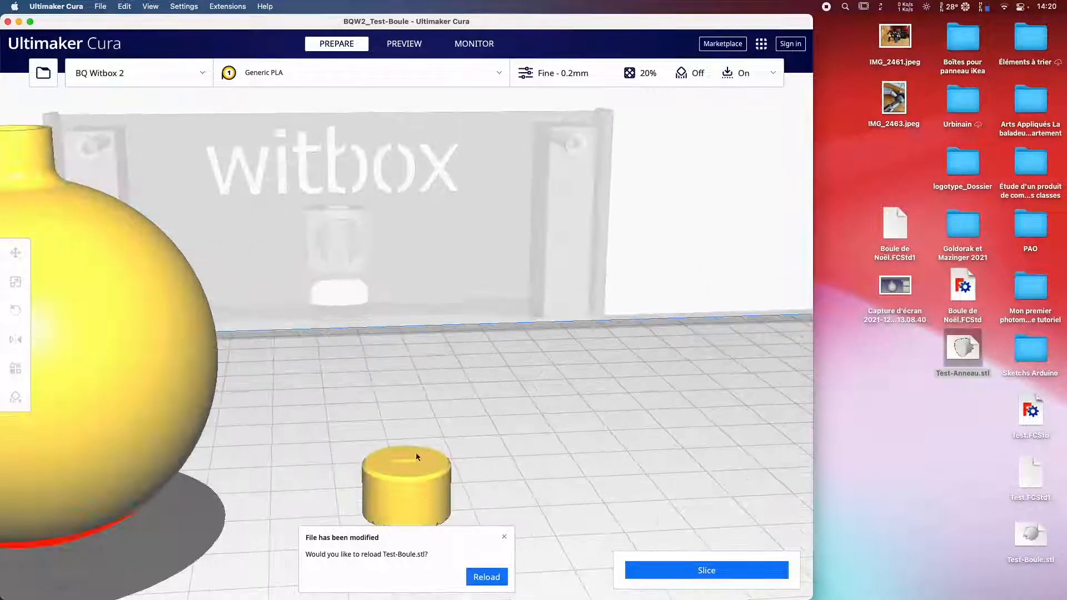
scroll(465, 436, "down", 10)
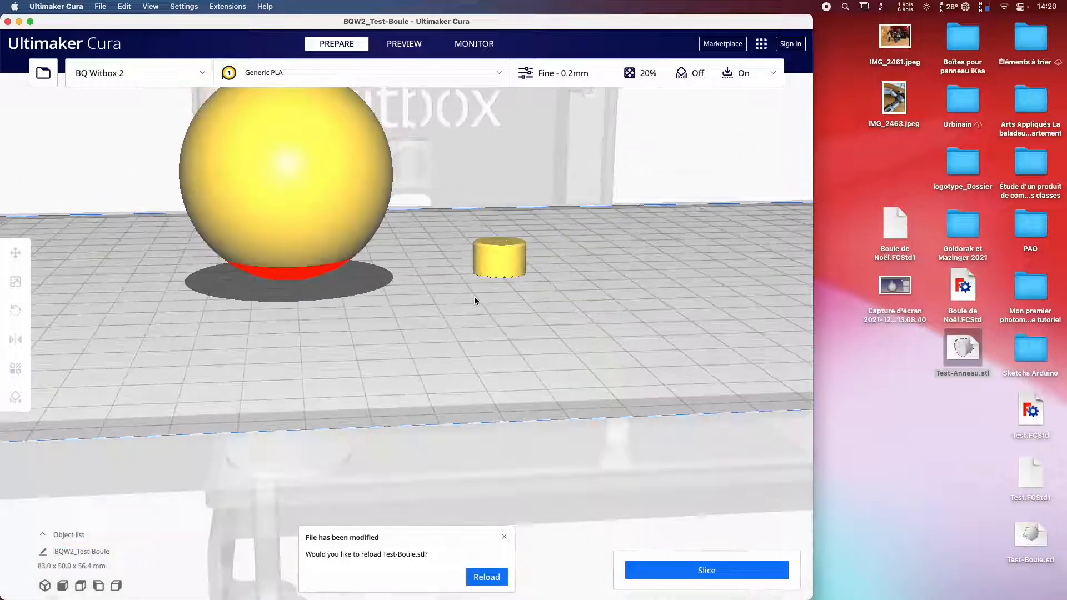
middle_click_drag(474, 300, 591, 301)
left_click(466, 327)
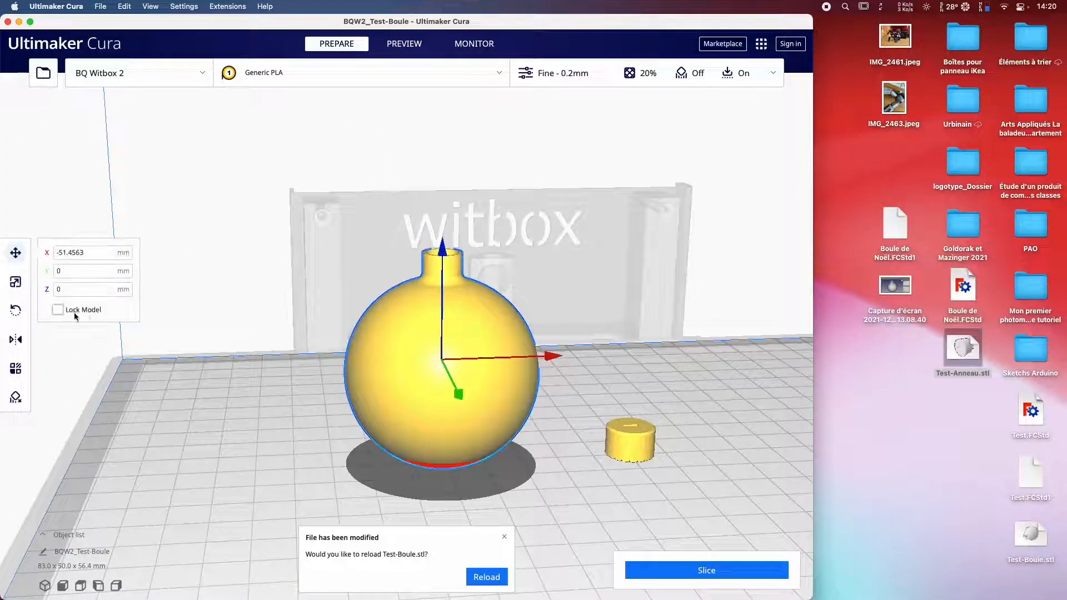
left_click(15, 309)
left_click_drag(498, 281, 516, 471)
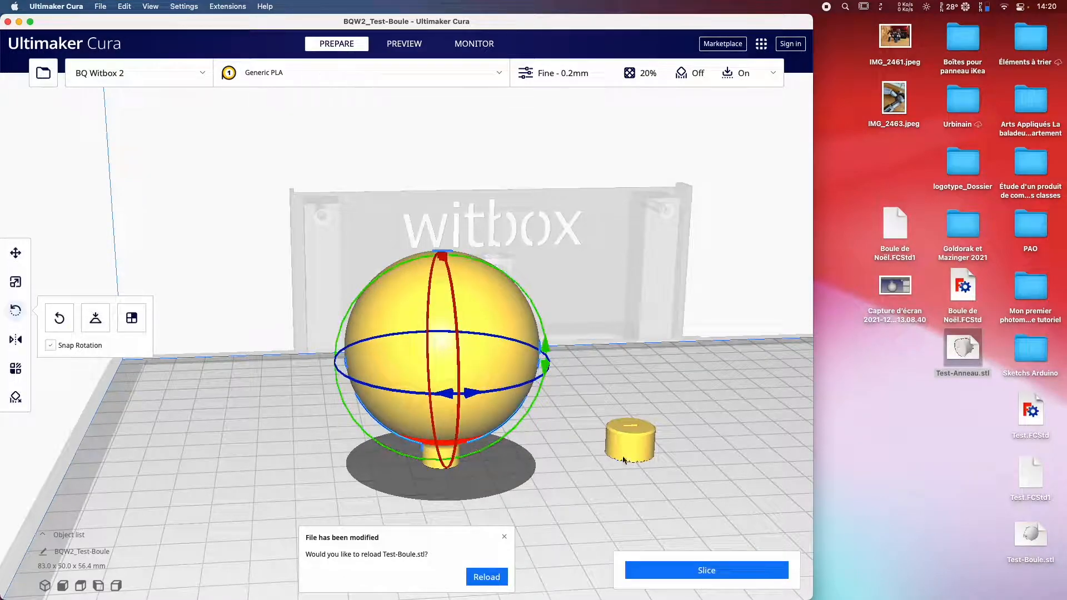
Rotate the cap upside down so its slotted face lies on the build plate, and clear the selection.
left_click(629, 440)
left_click_drag(683, 346, 694, 541)
scroll(642, 432, "up", 5)
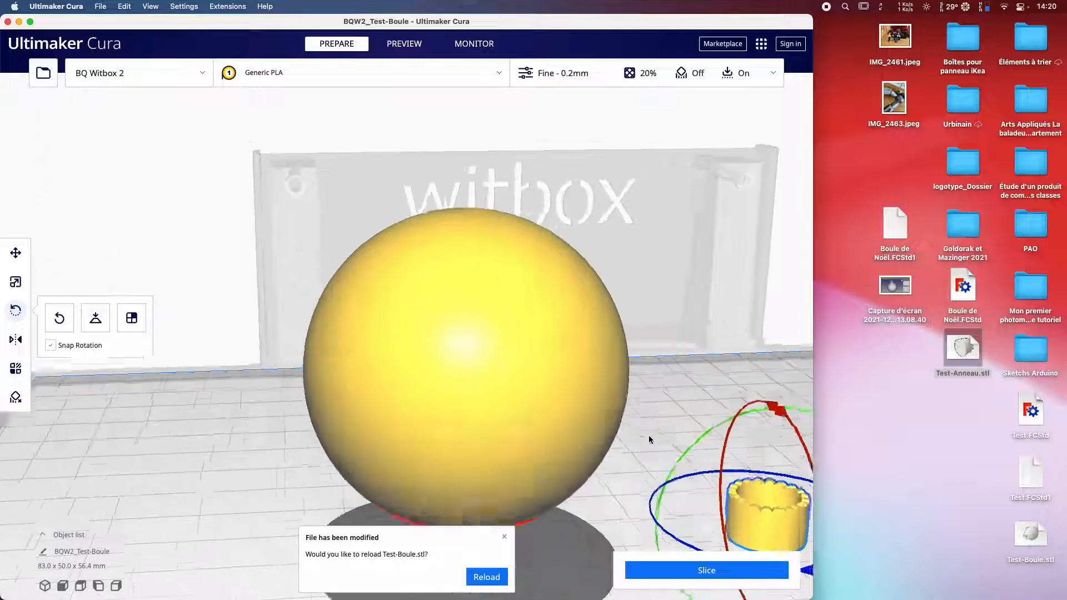
left_click(701, 416)
Enlarge the Cura window and examine the flipped ball's neck and overhang and the flipped cap.
middle_click_drag(715, 452, 574, 333)
double_click(688, 26)
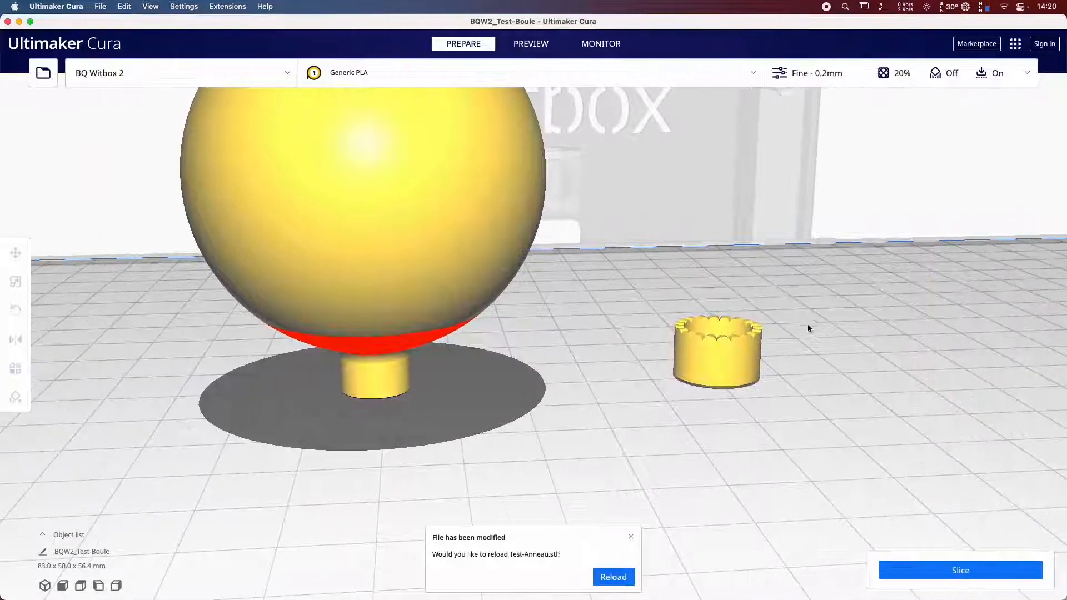
scroll(845, 357, "up", 5)
scroll(845, 355, "down", 5)
scroll(708, 358, "up", 6)
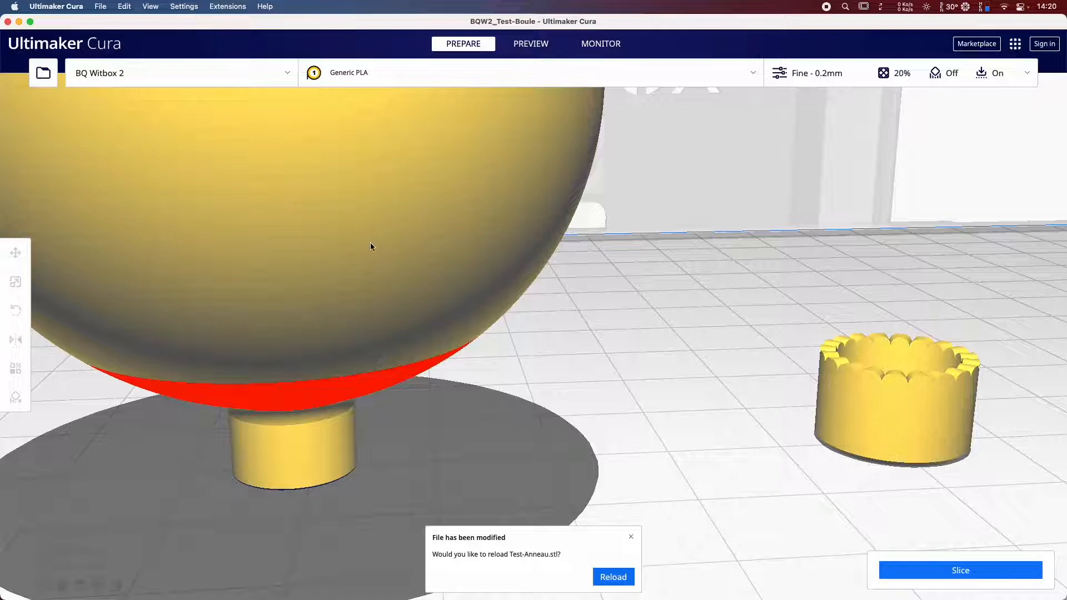
scroll(500, 405, "down", 4)
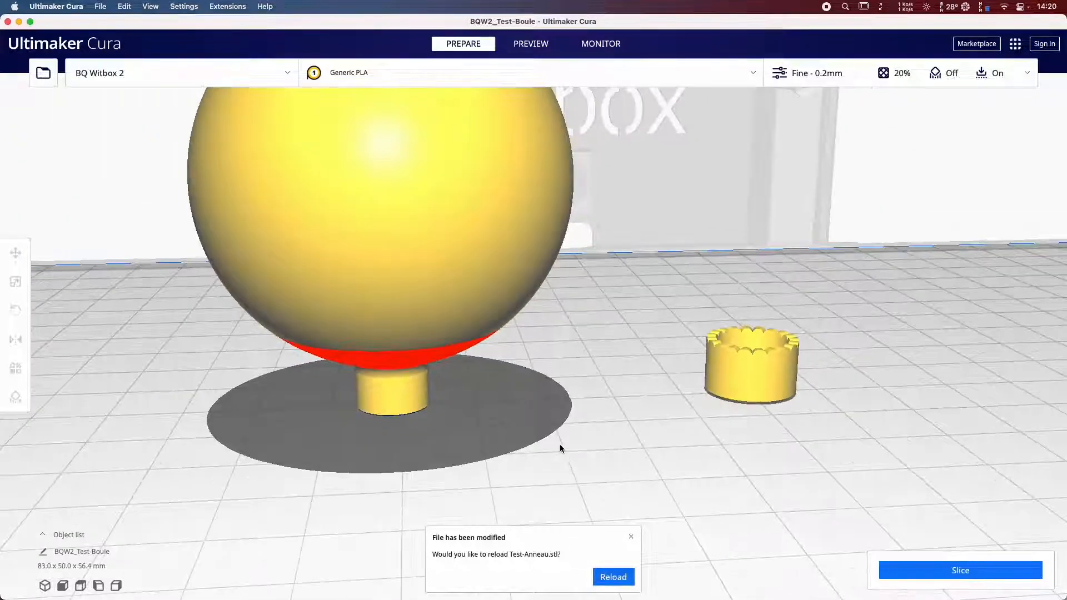
scroll(603, 406, "down", 4)
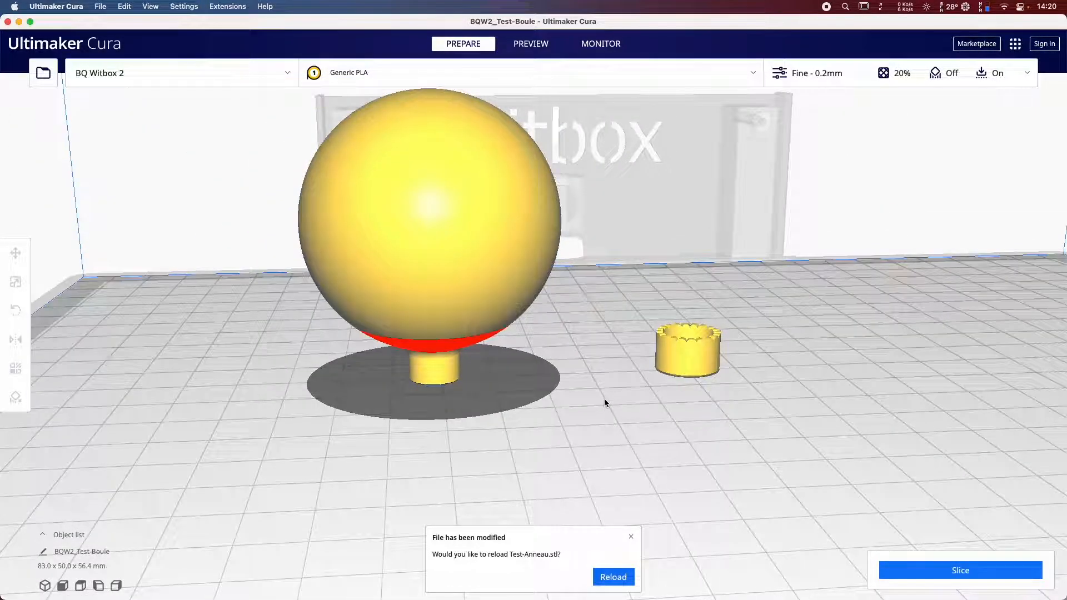